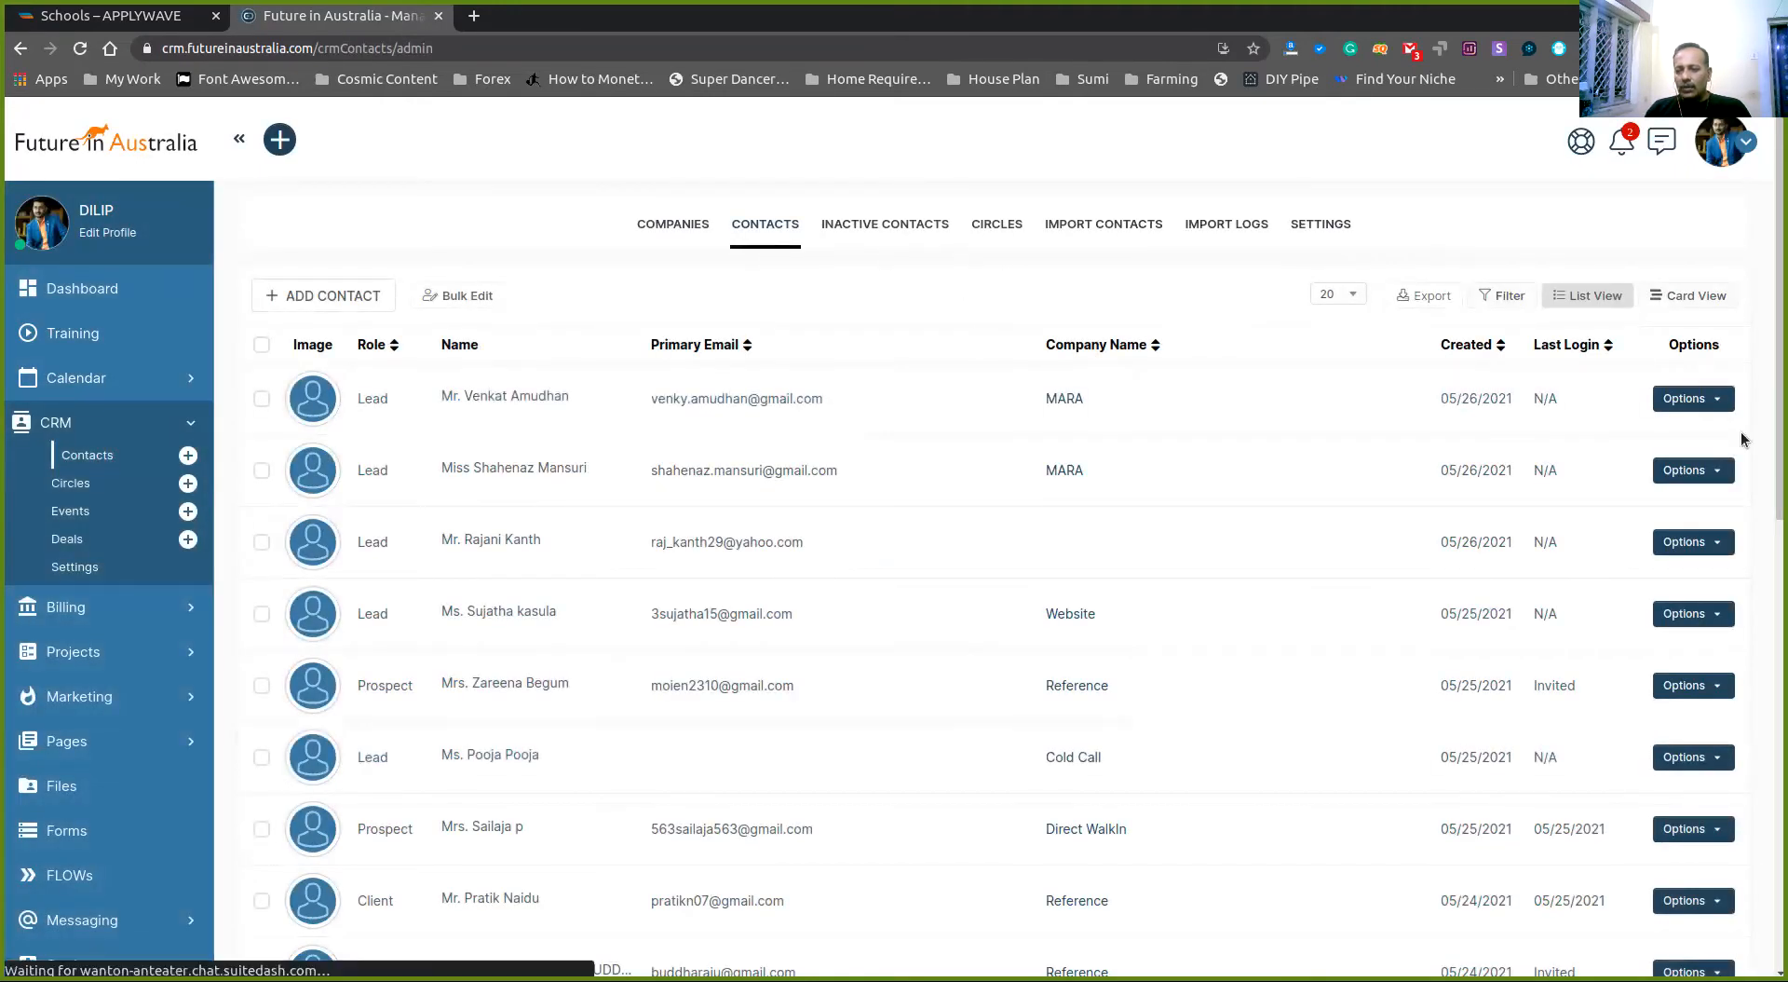
# - Filter the contacts list by the client's name so only his record shows
pyautogui.click(1490, 295)
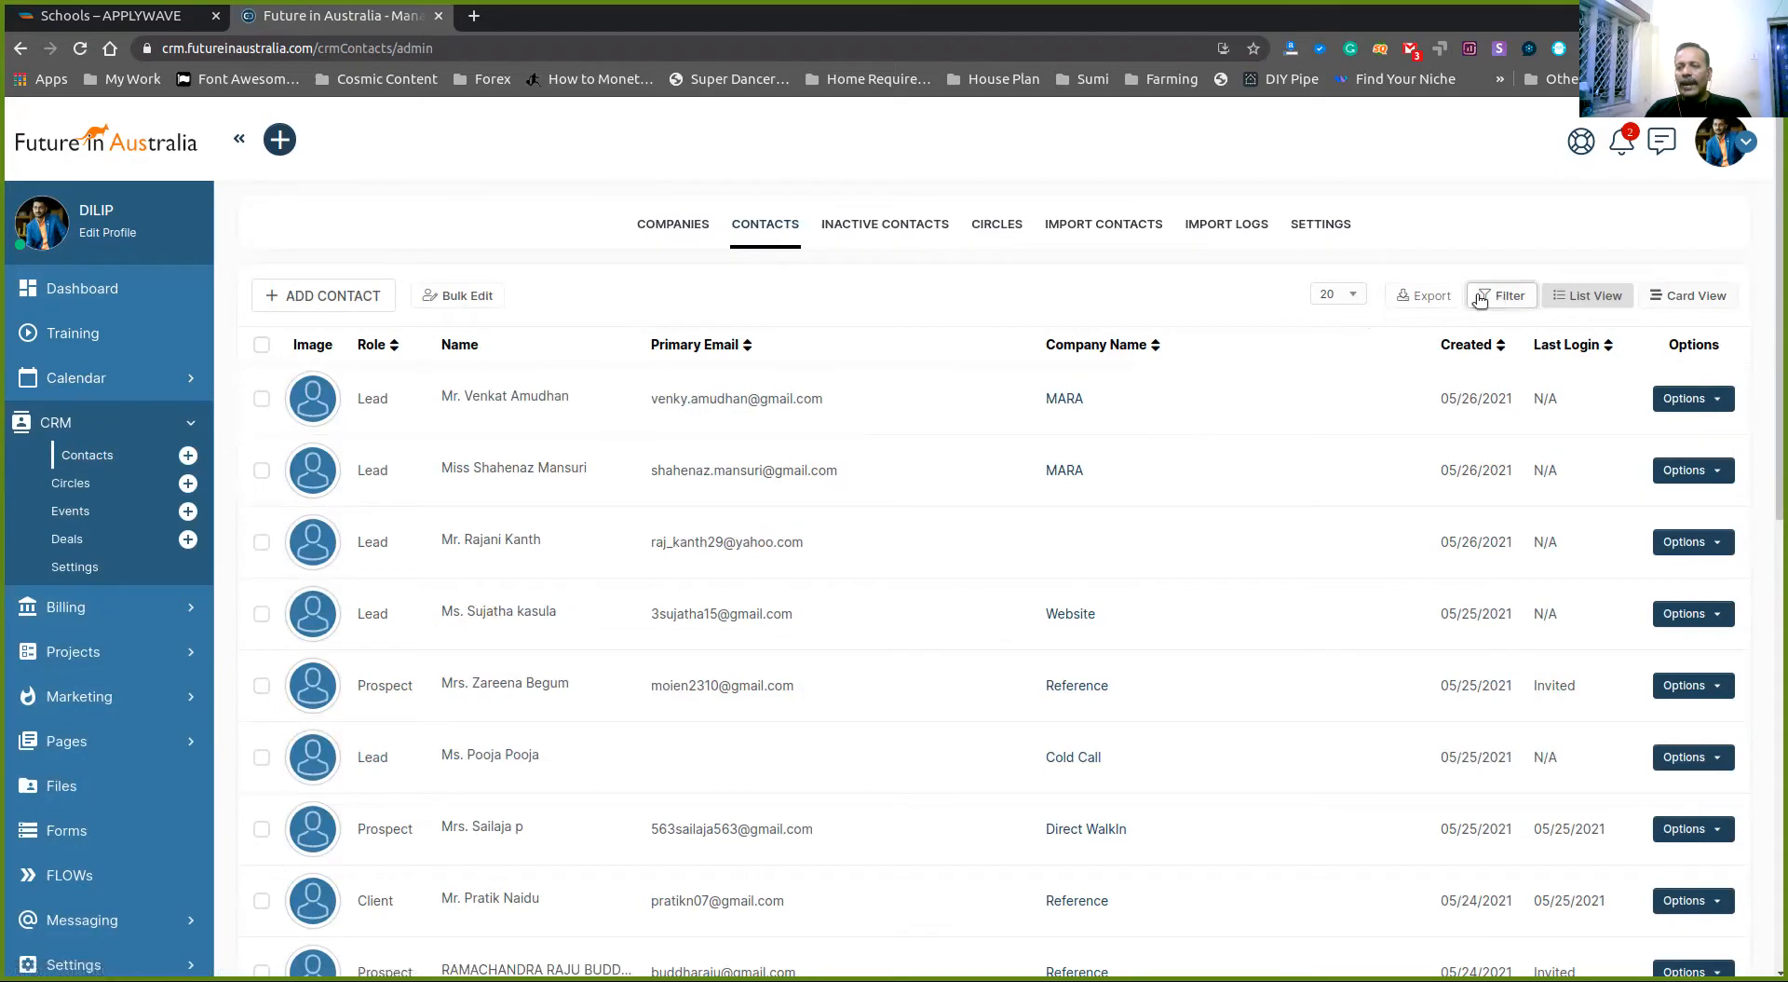
pyautogui.click(916, 389)
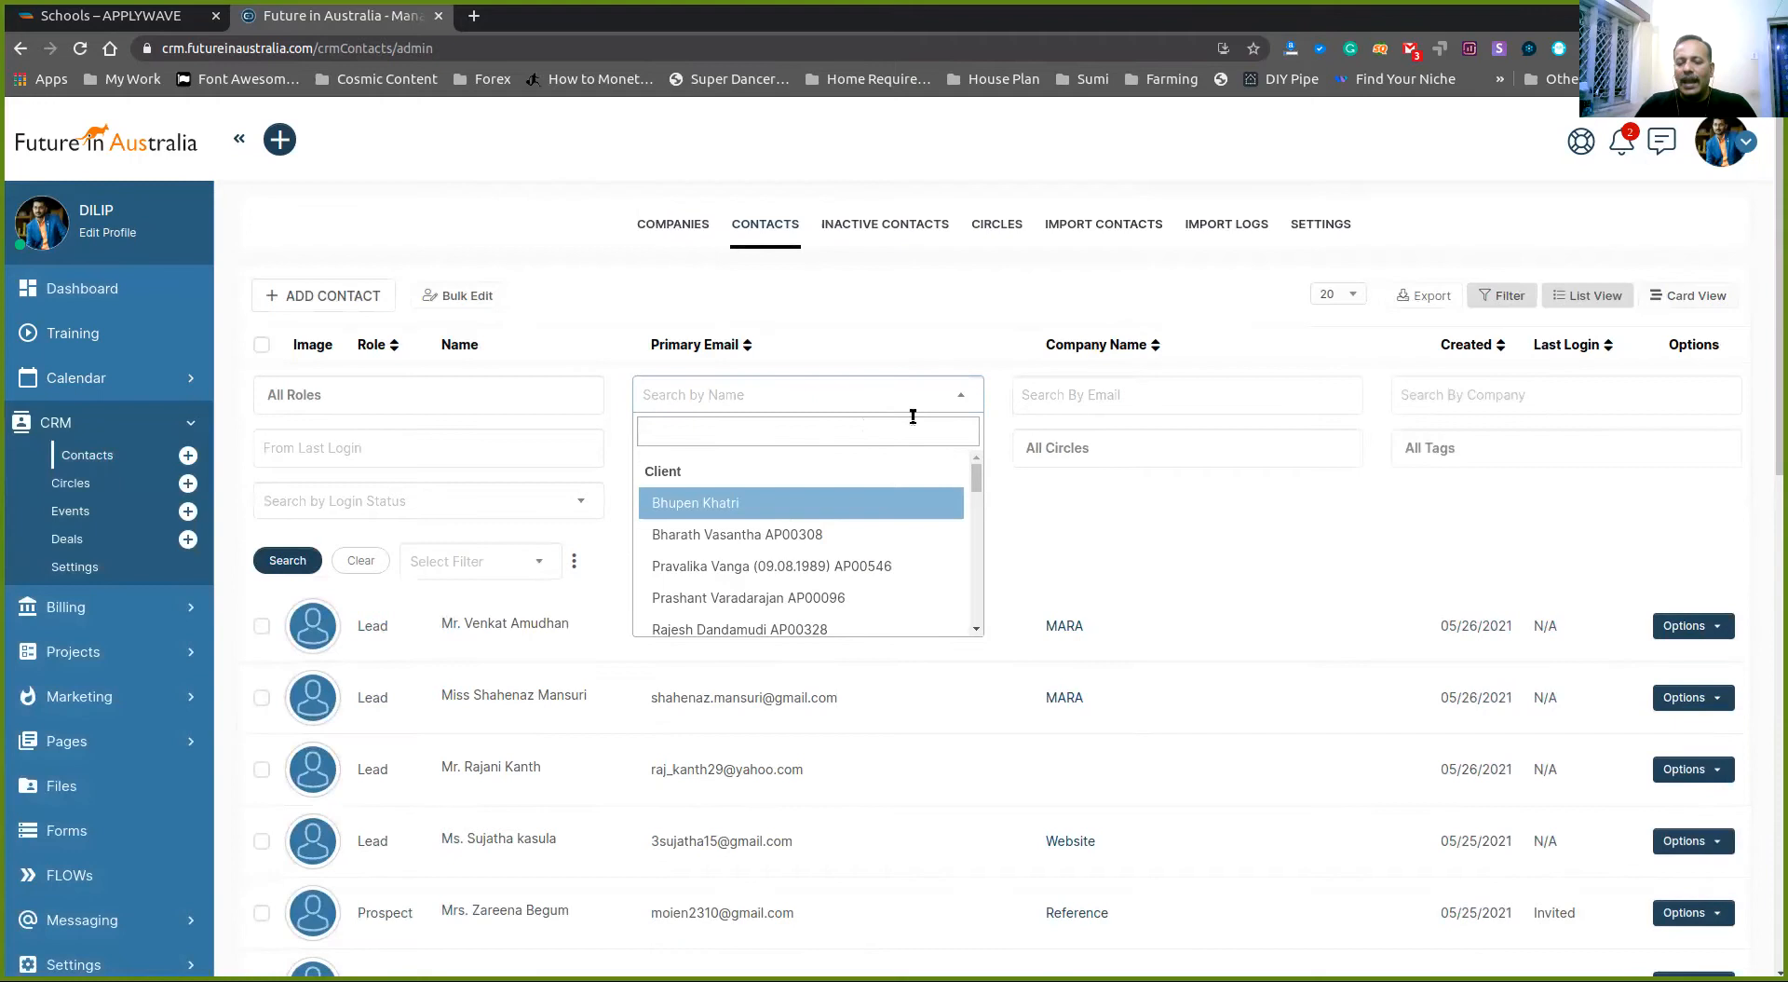
pyautogui.write('abhijit')
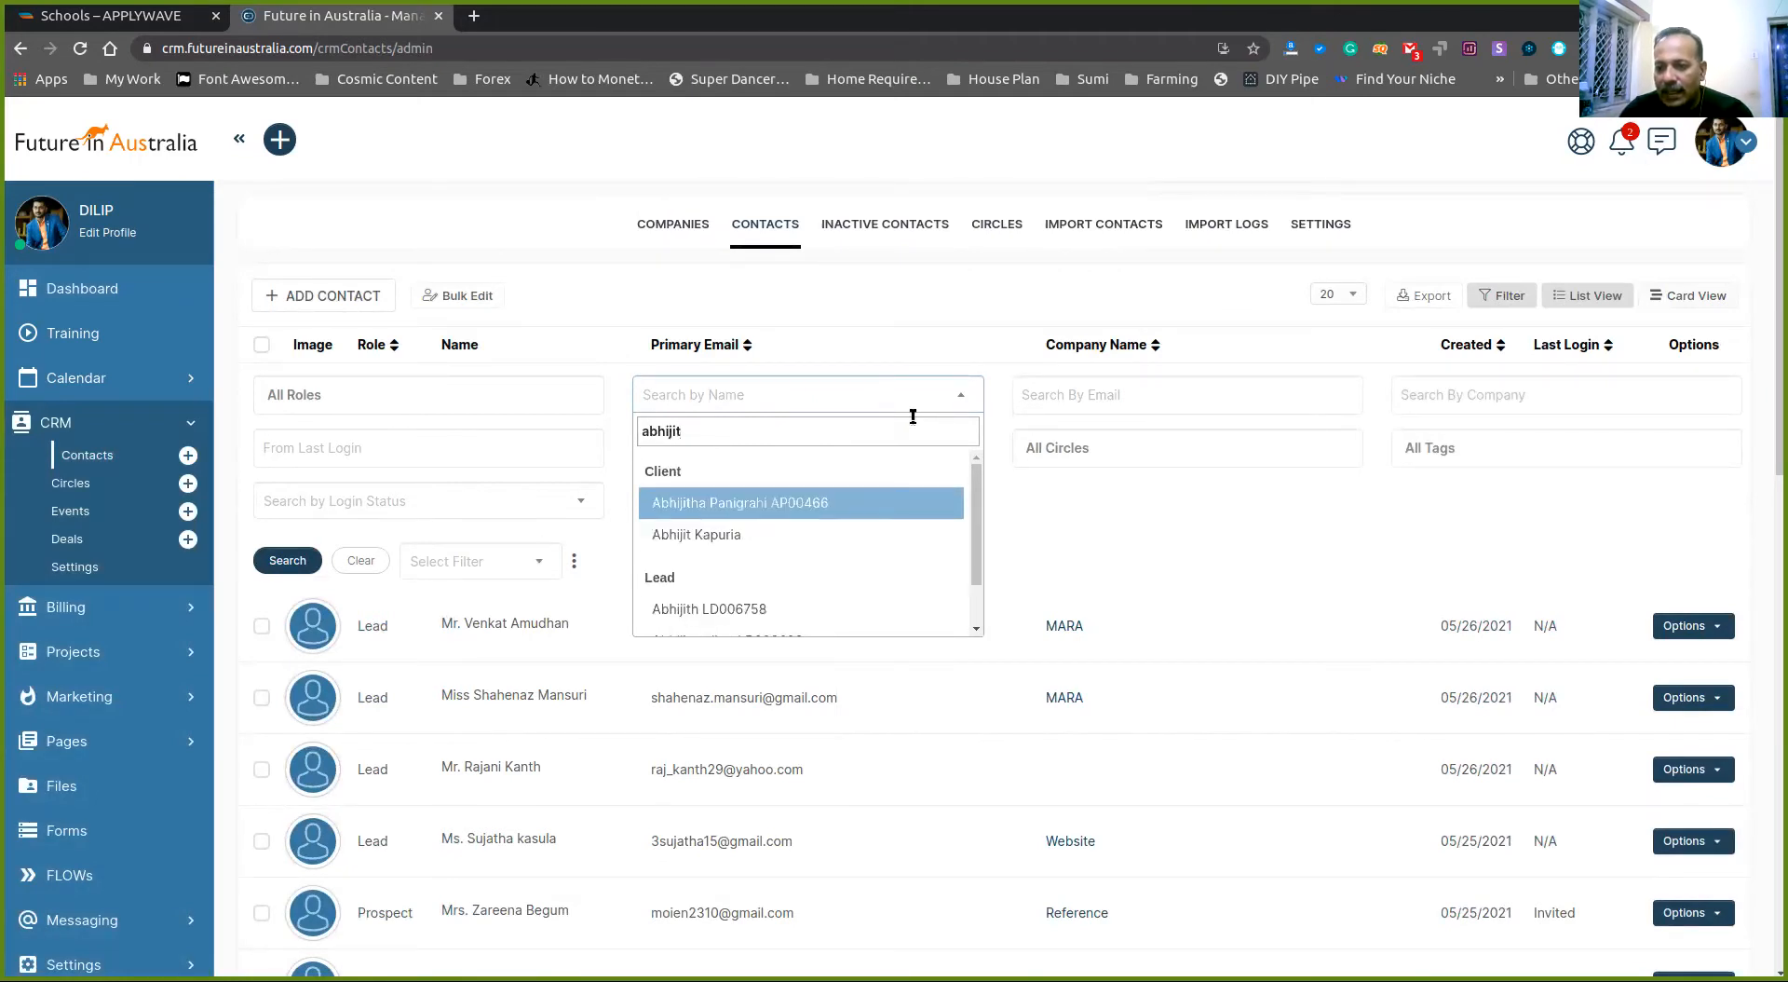
pyautogui.press('Down')
pyautogui.press('Return')
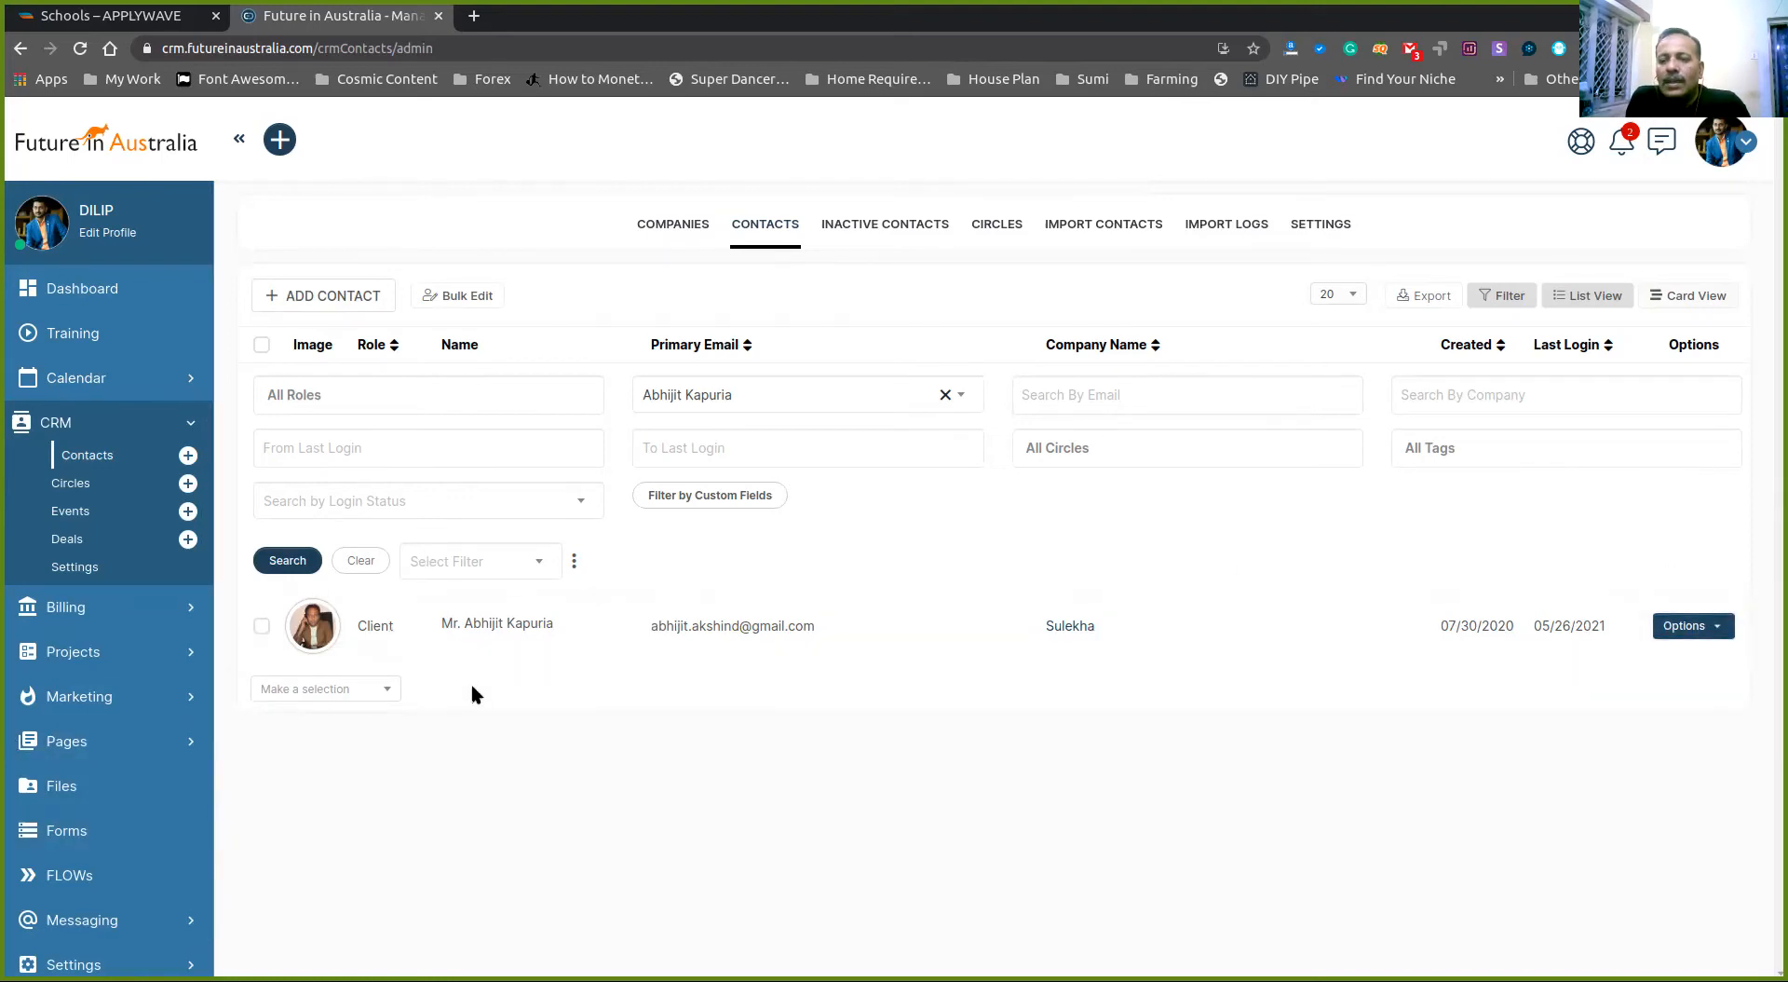
# - From the client's options, add a new deal named 'Global Talent Visa'
pyautogui.click(1714, 627)
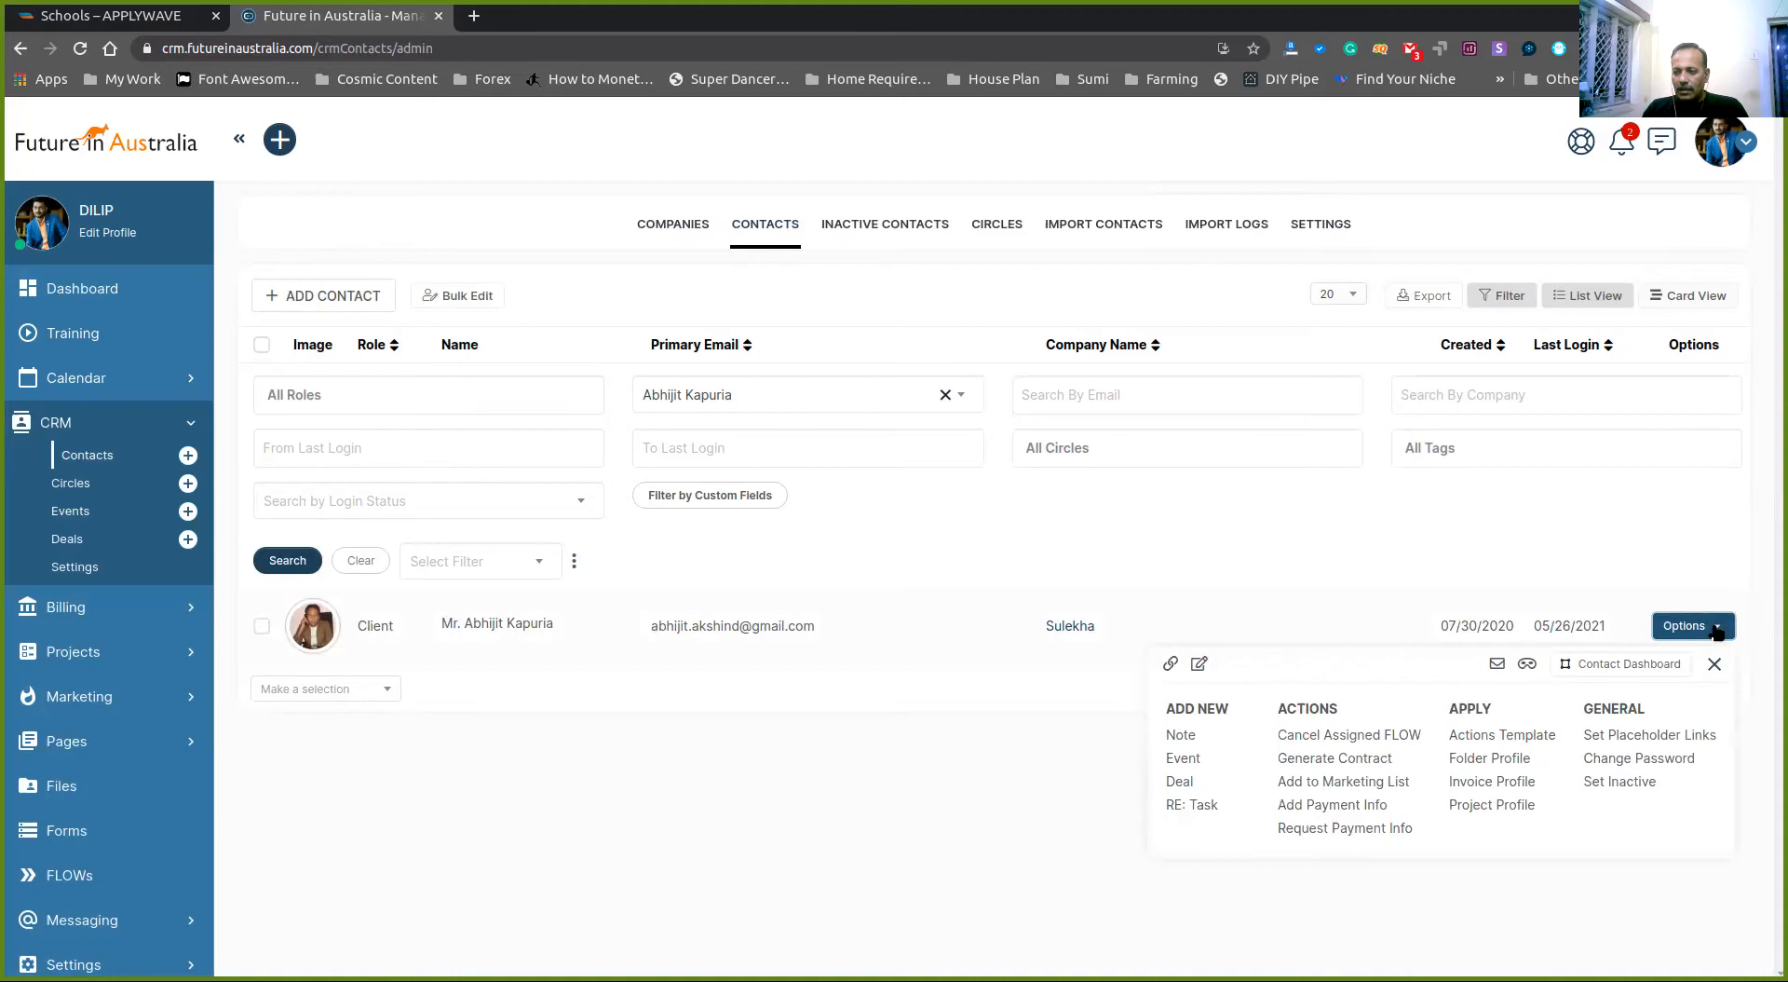
pyautogui.click(1180, 781)
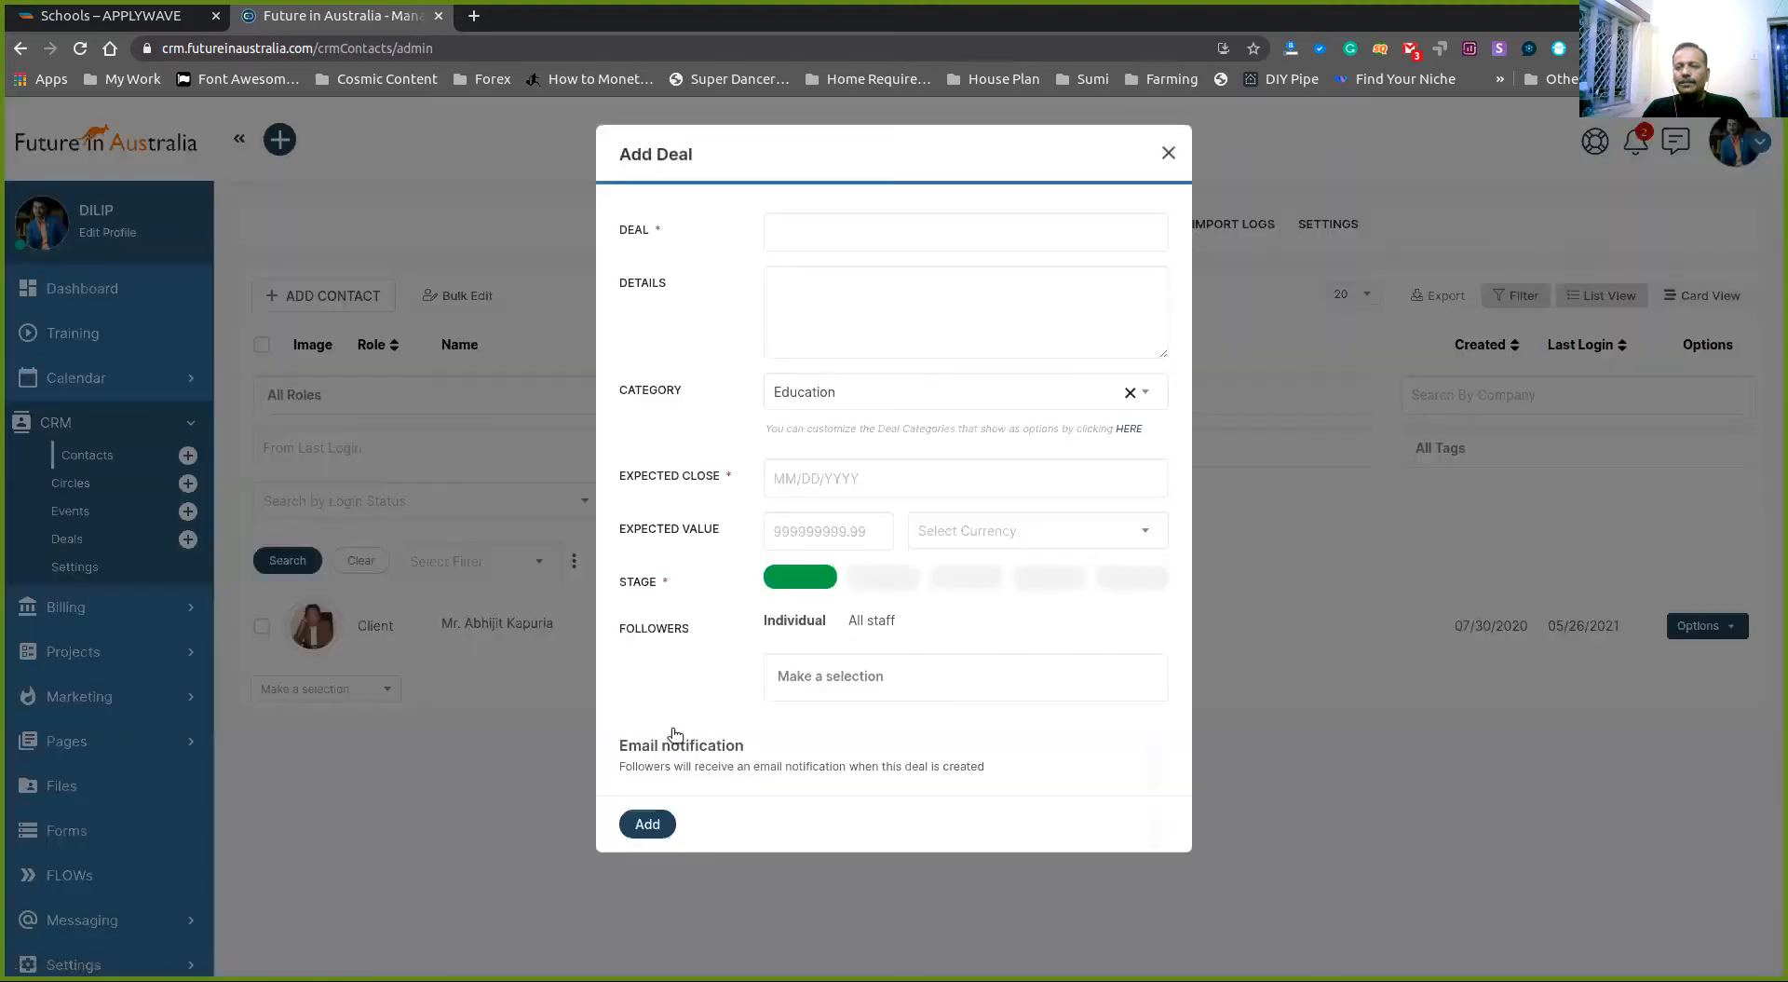
pyautogui.click(806, 232)
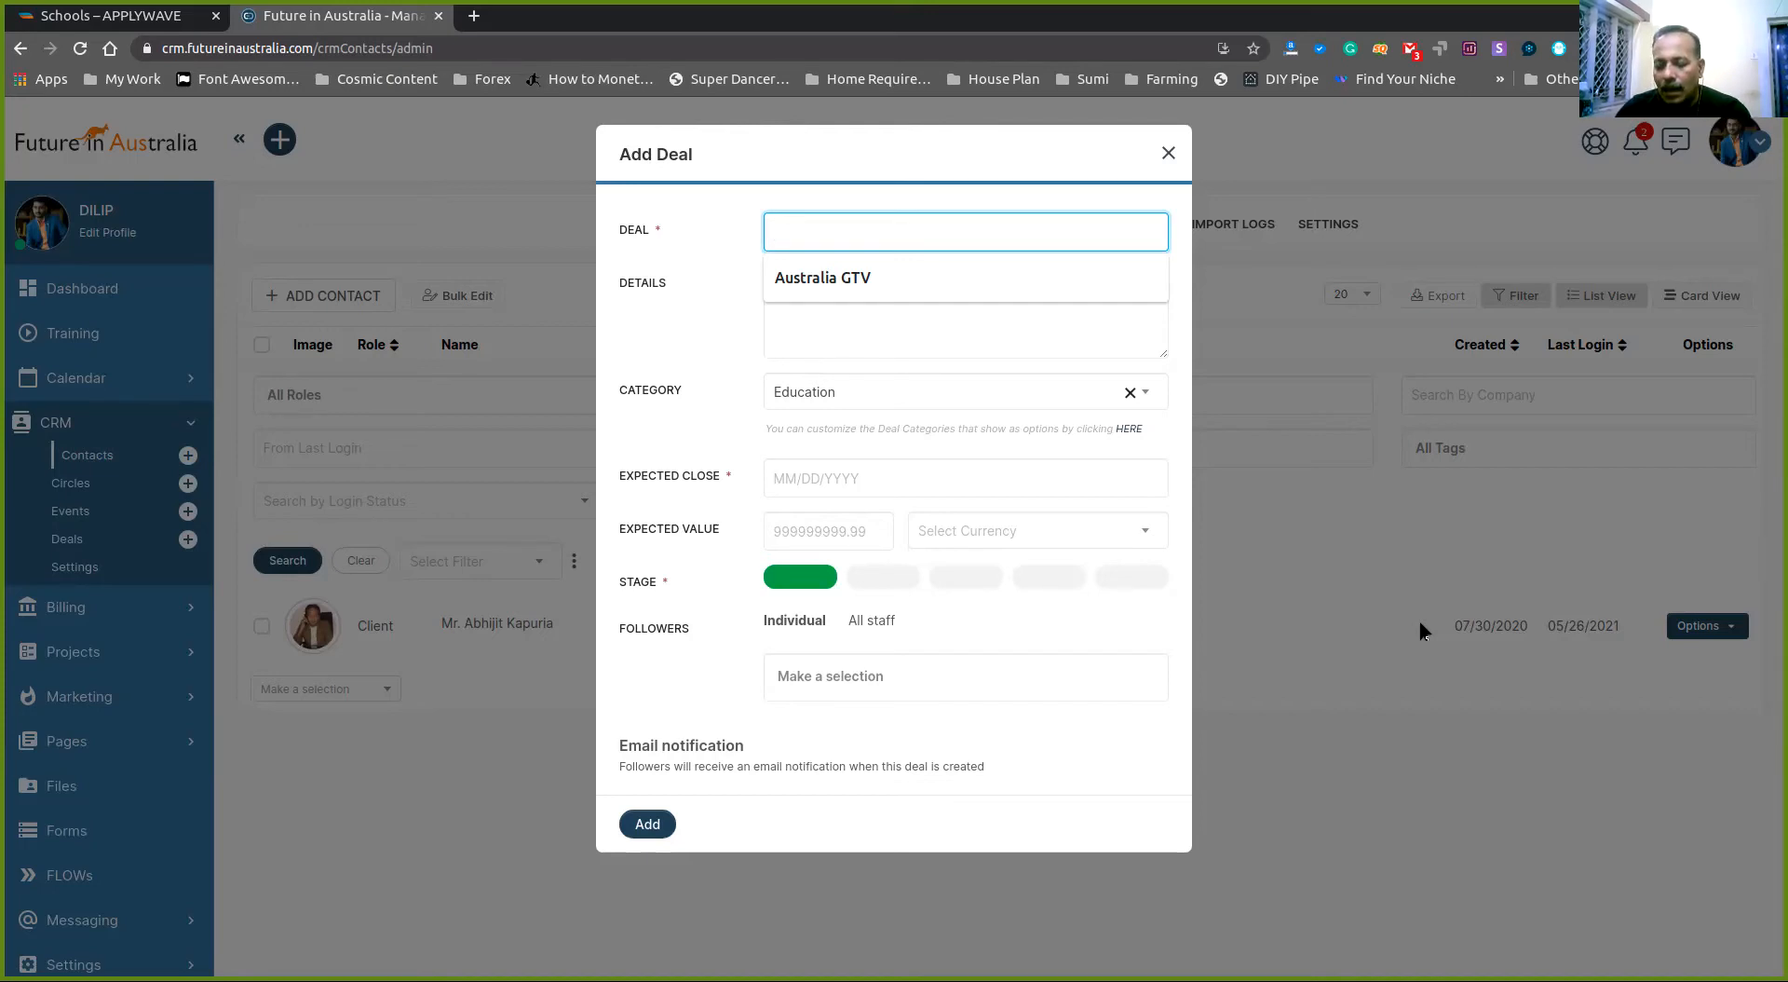
pyautogui.write('Global ')
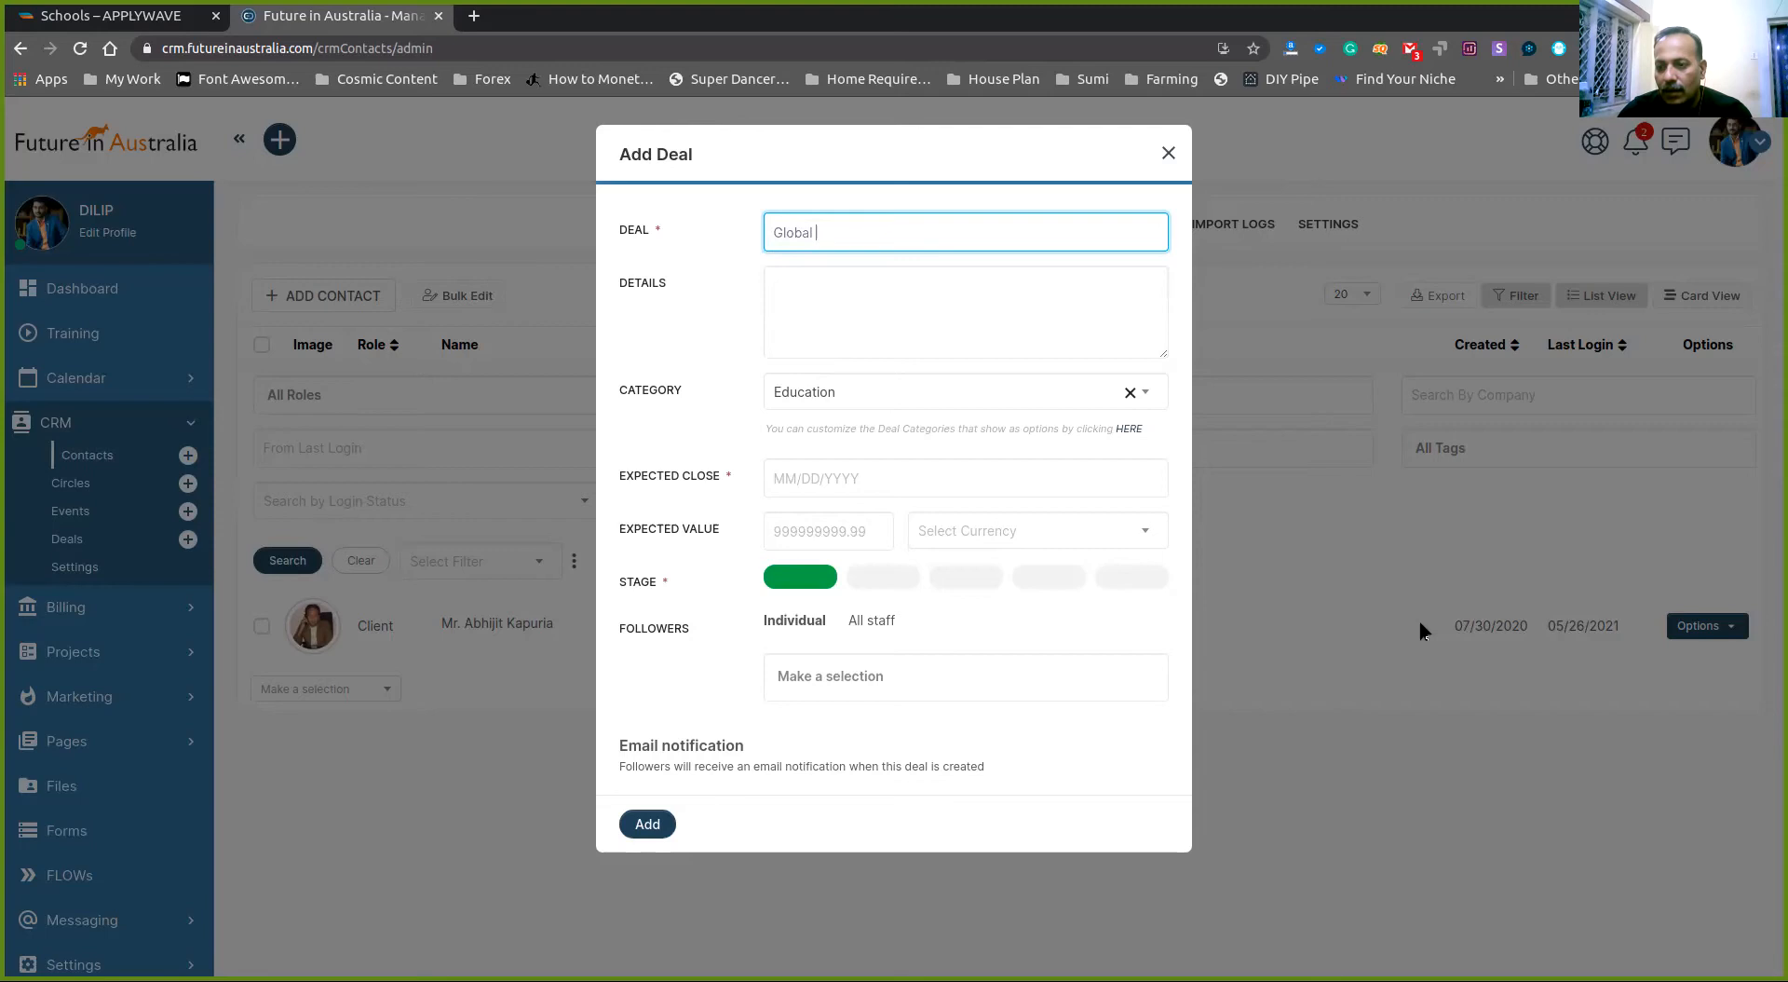
pyautogui.write('Talent Visa')
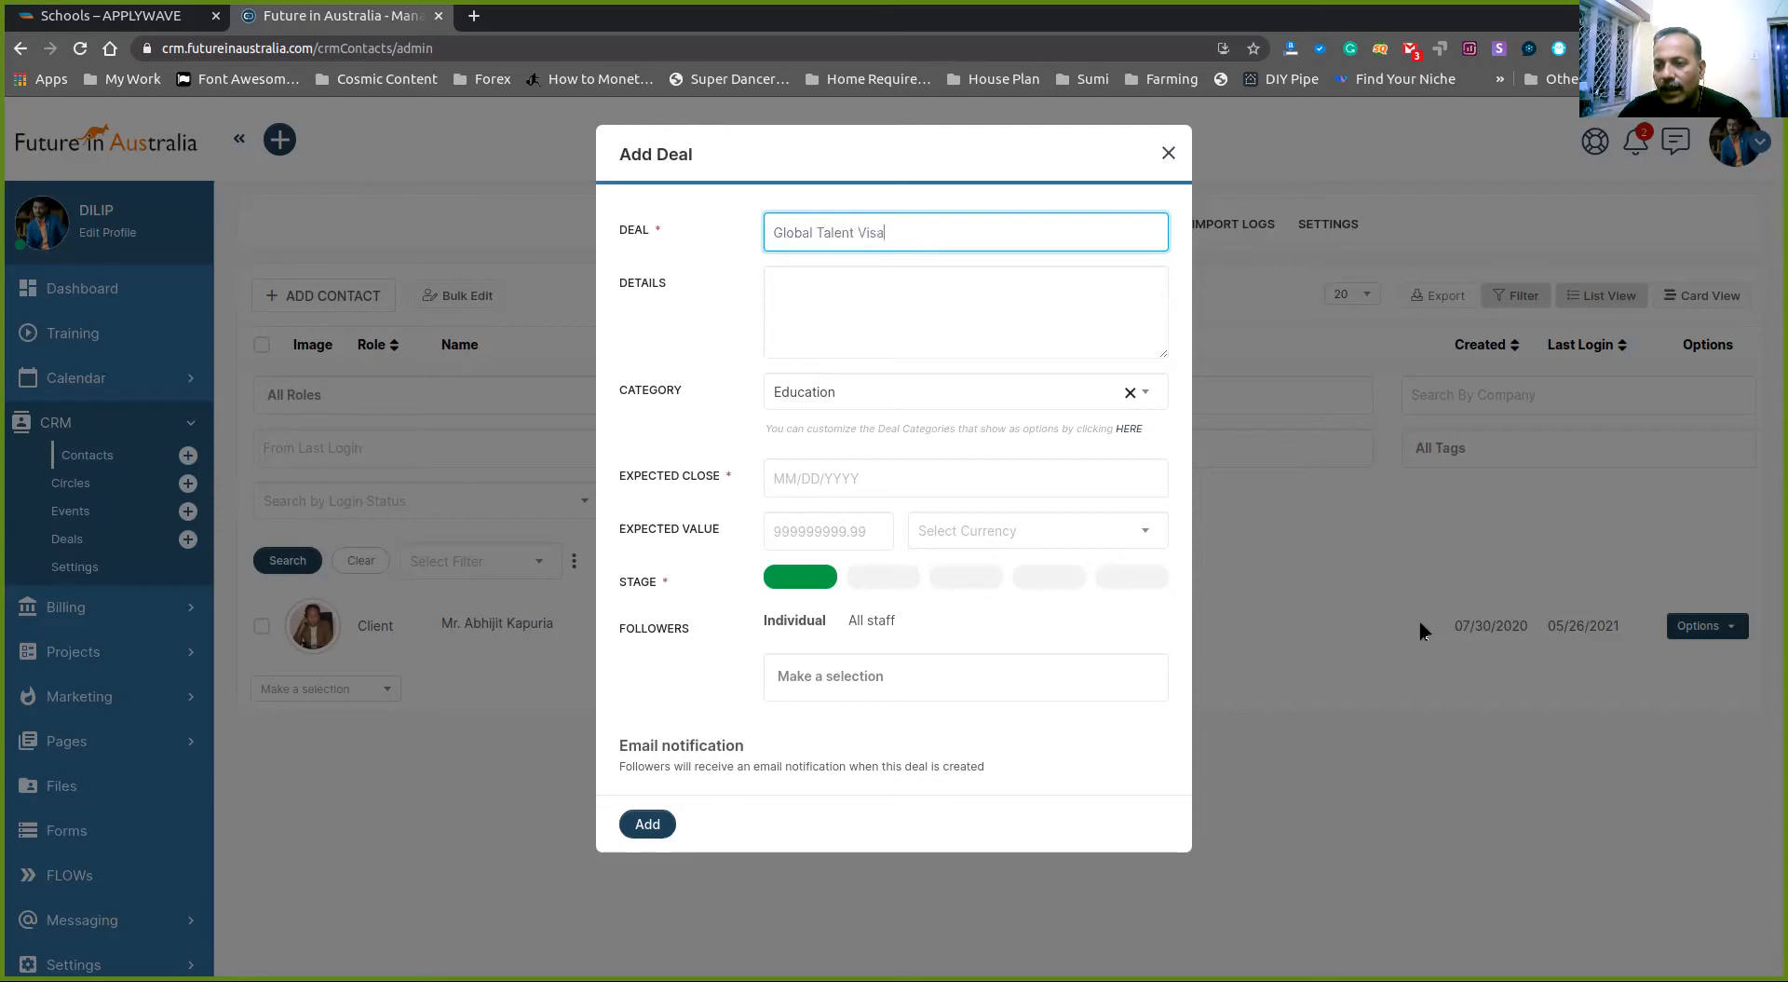
pyautogui.press('Tab')
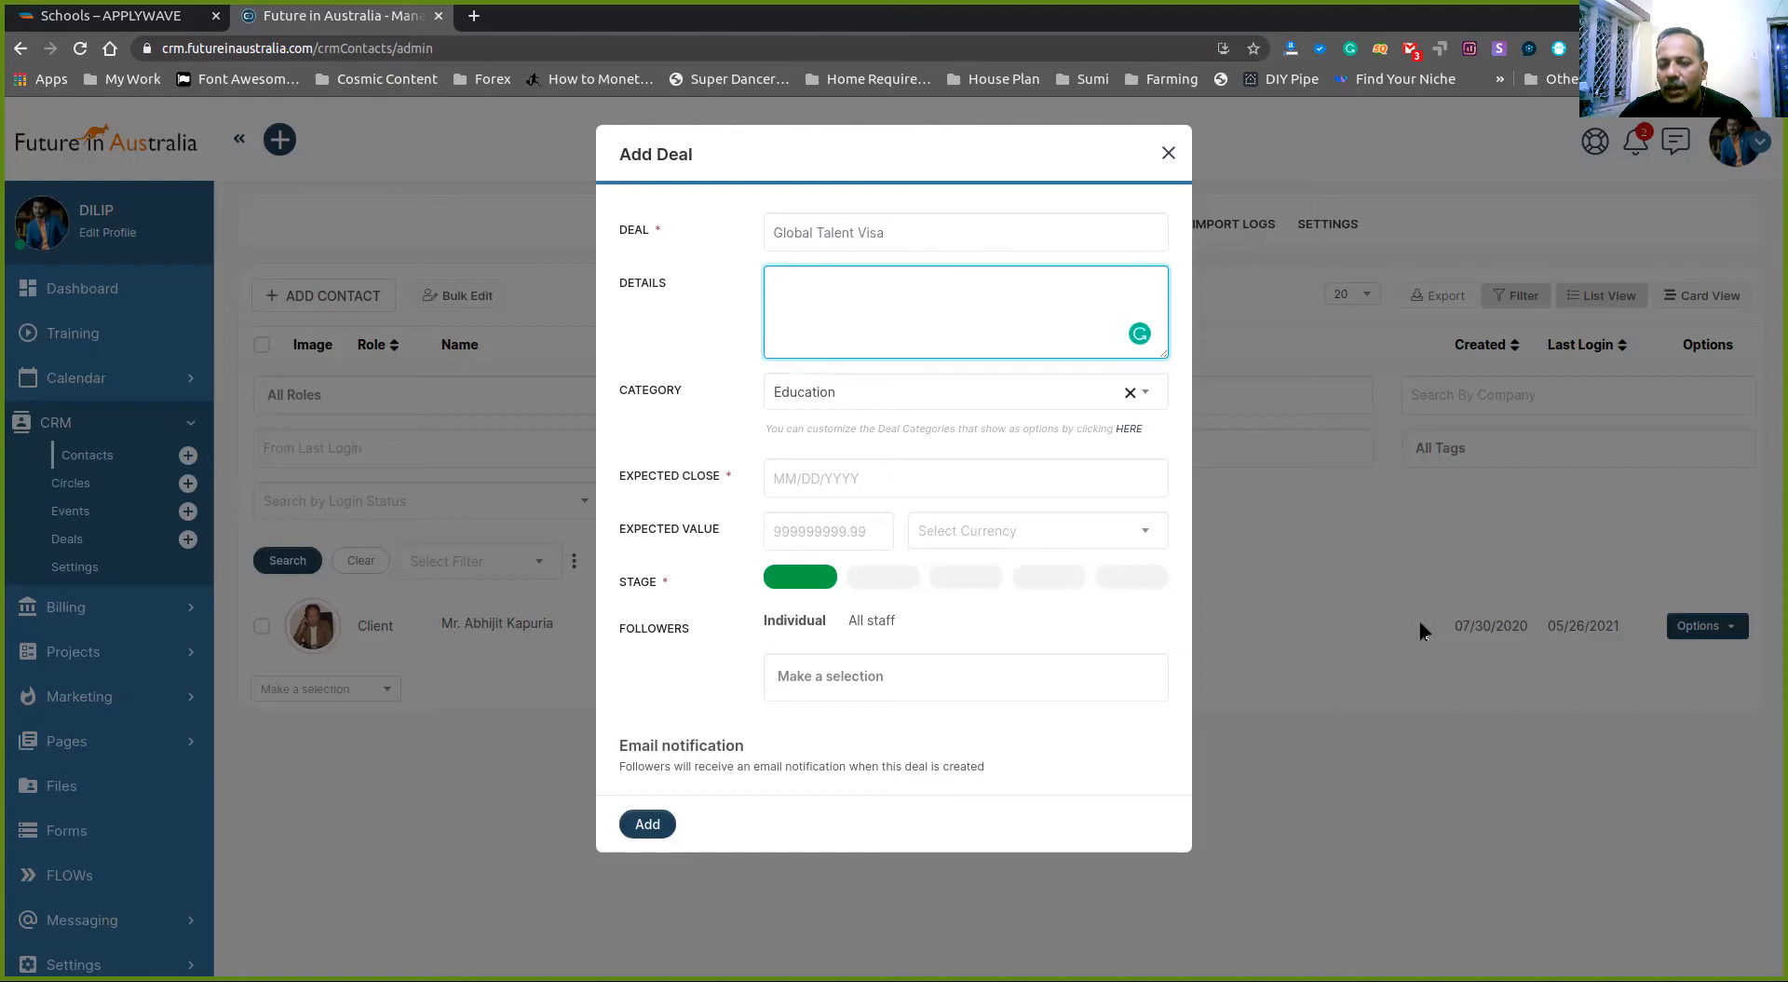
# - Write deal details saying the client wants to shift to Australia and suits Global Talent Visa
pyautogui.write('The')
pyautogui.press('BackSpace')
pyautogui.press('BackSpace')
pyautogui.press('BackSpace')
pyautogui.press('BackSpace')
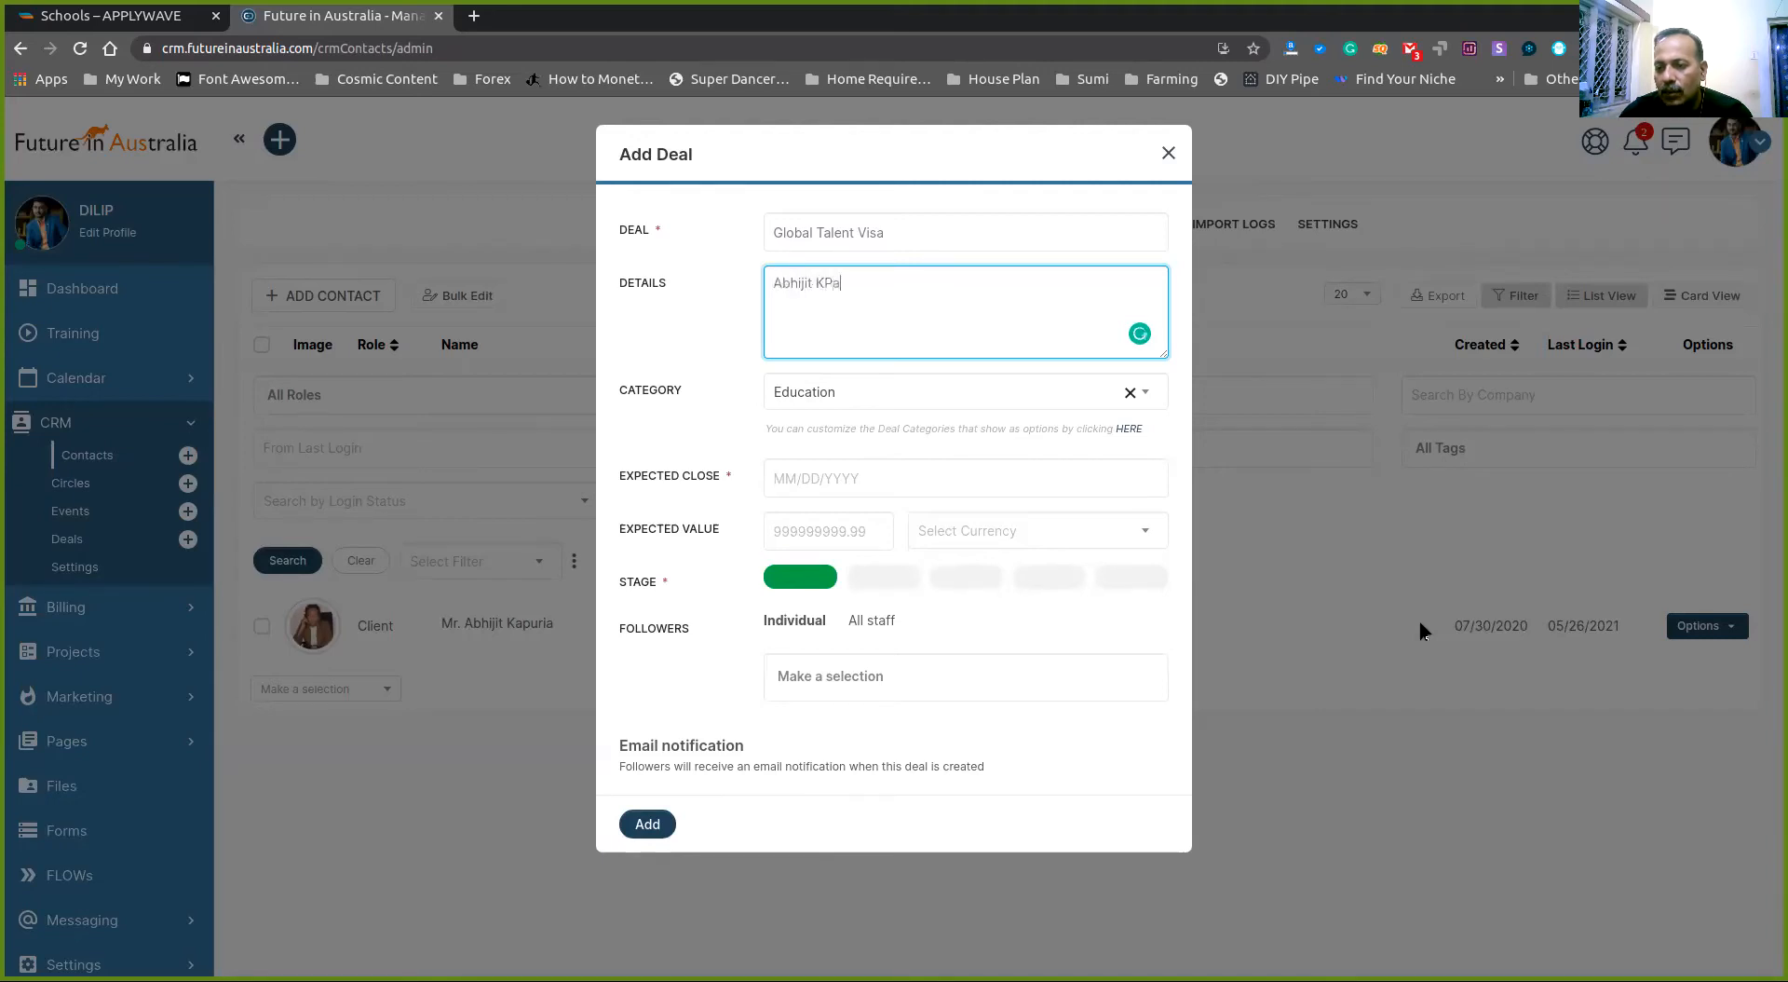
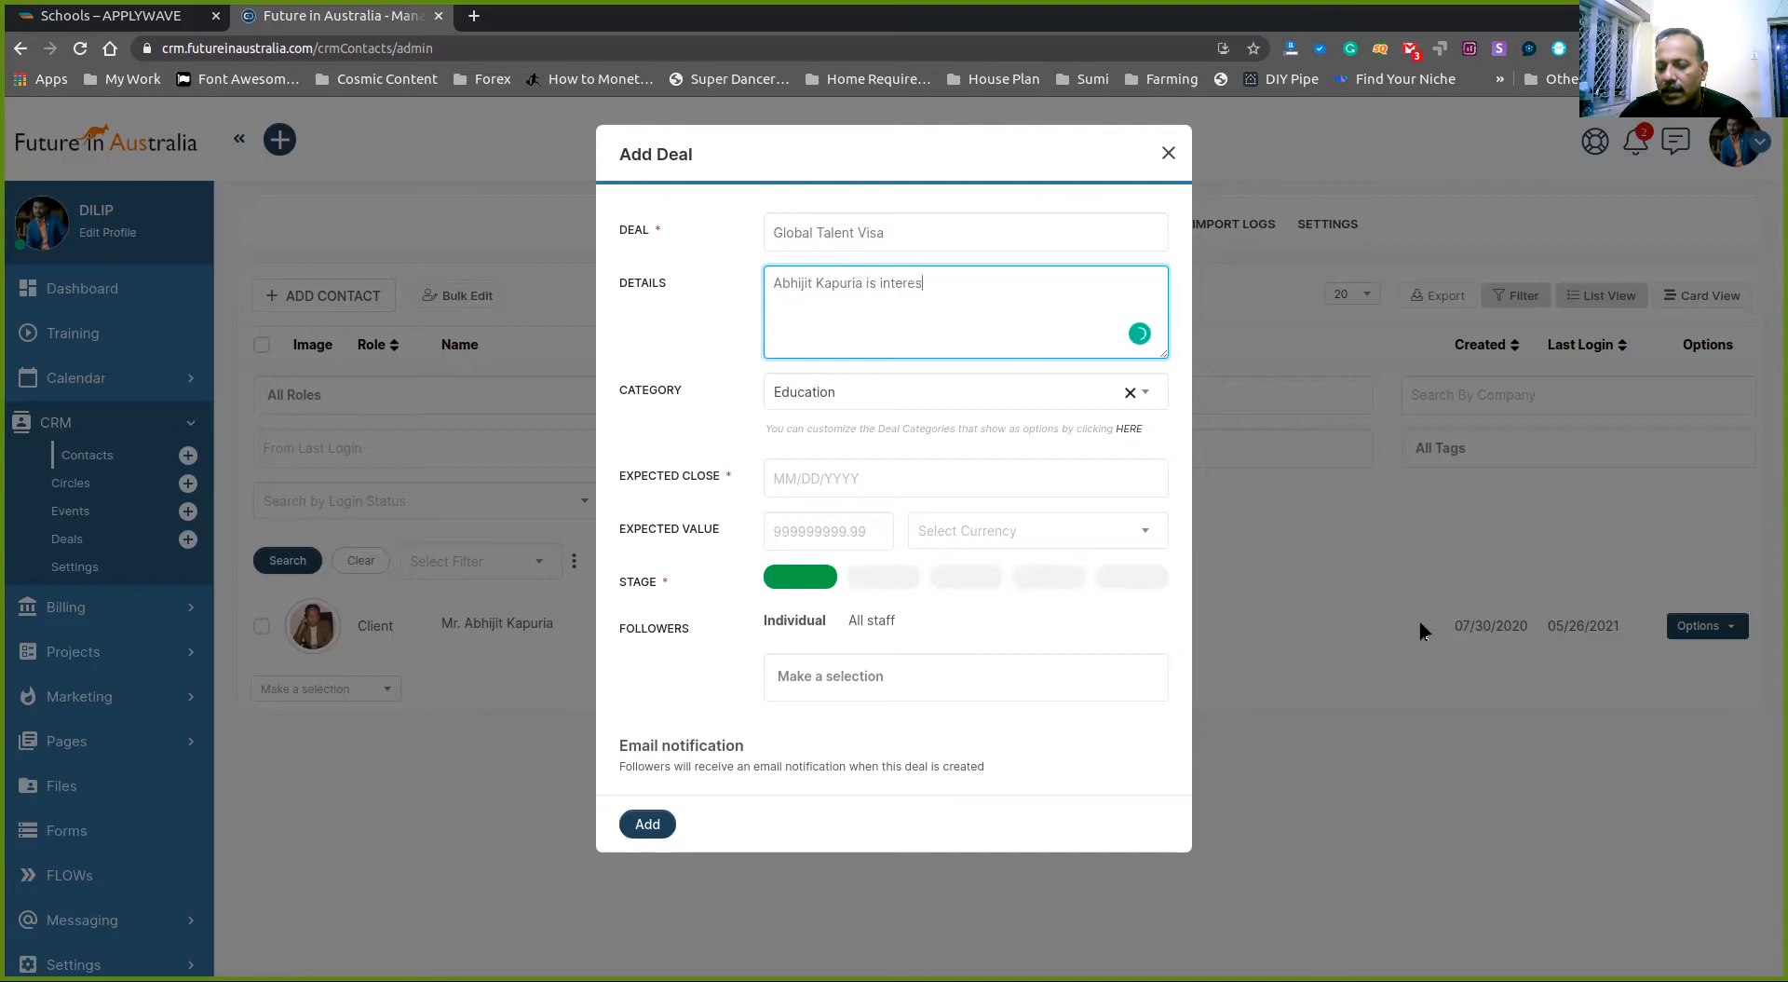
pyautogui.write('ted to sh')
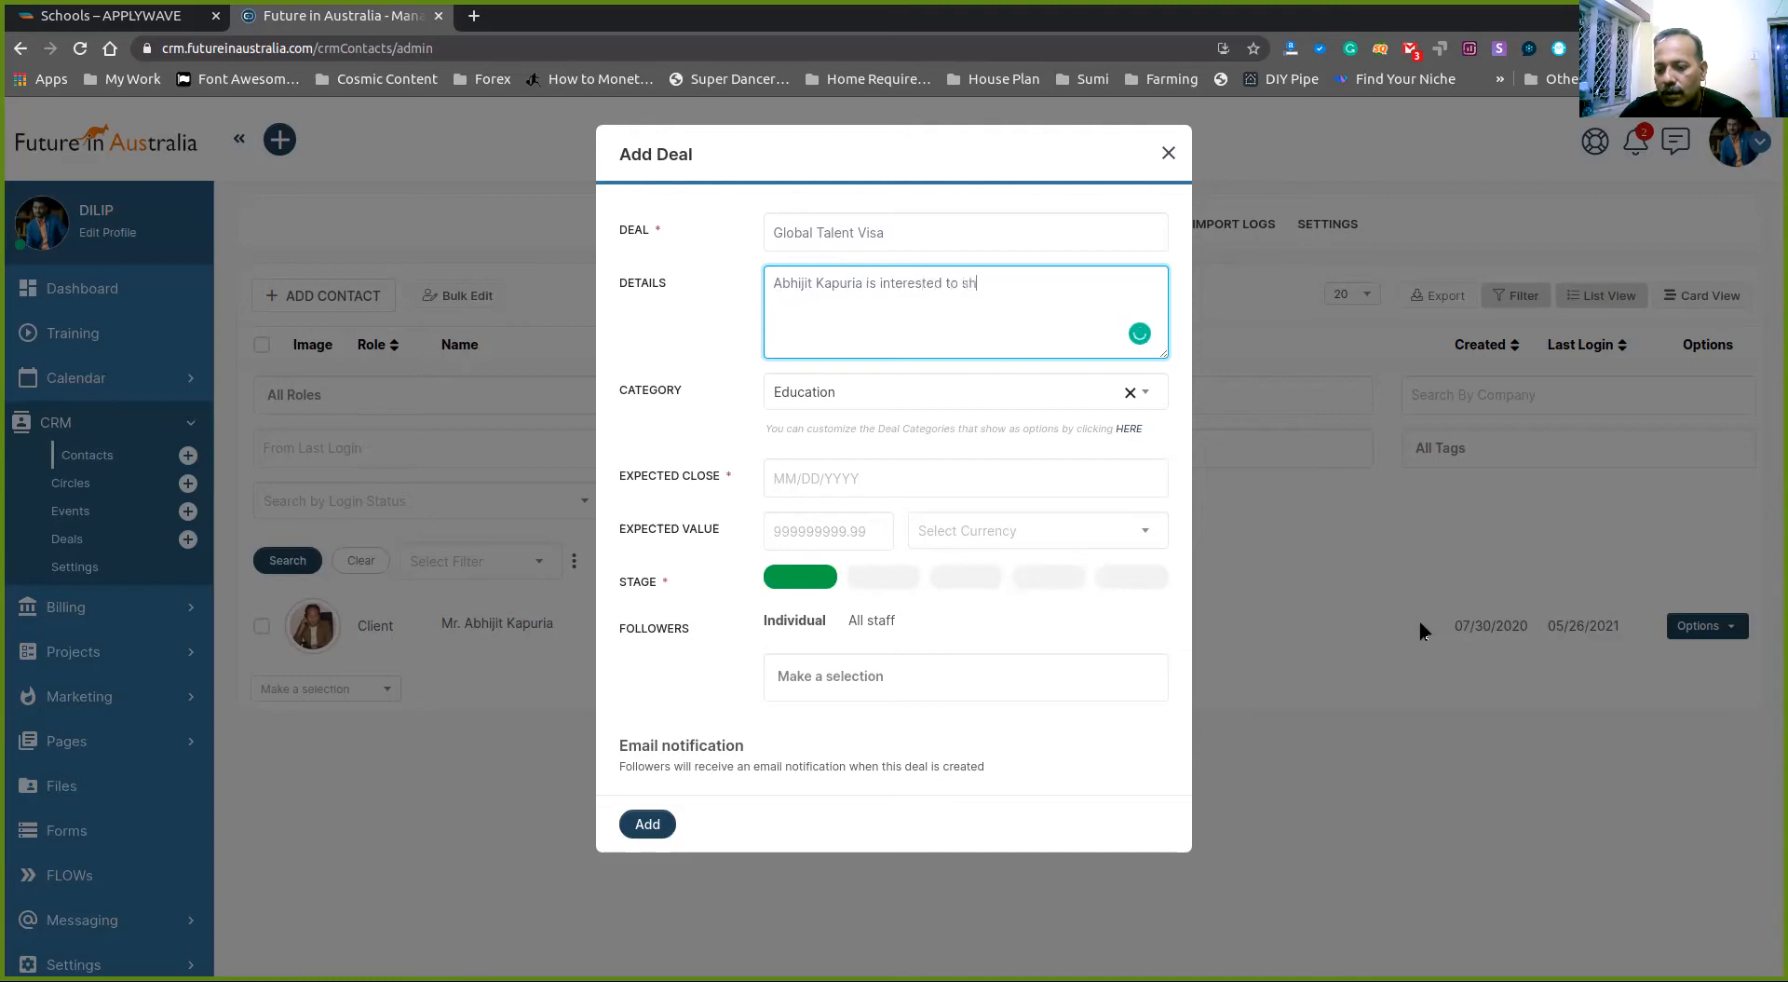
pyautogui.write('ift to A')
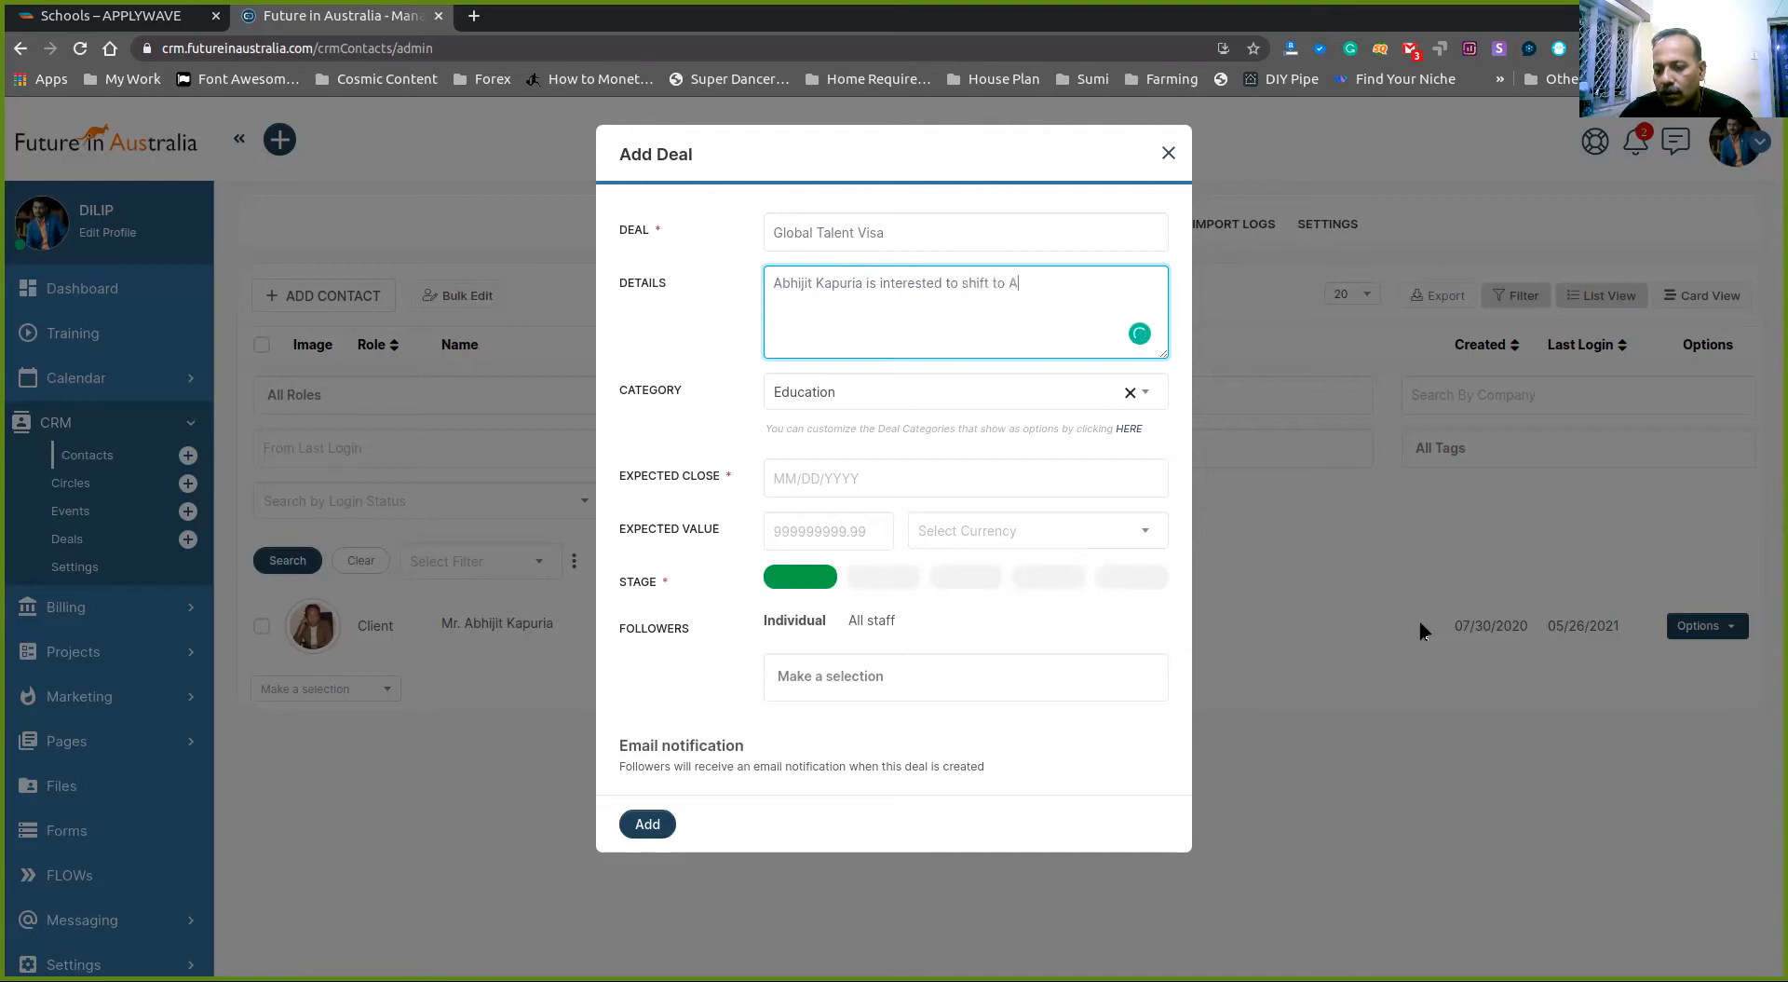
pyautogui.write('ustralia, as per my analys')
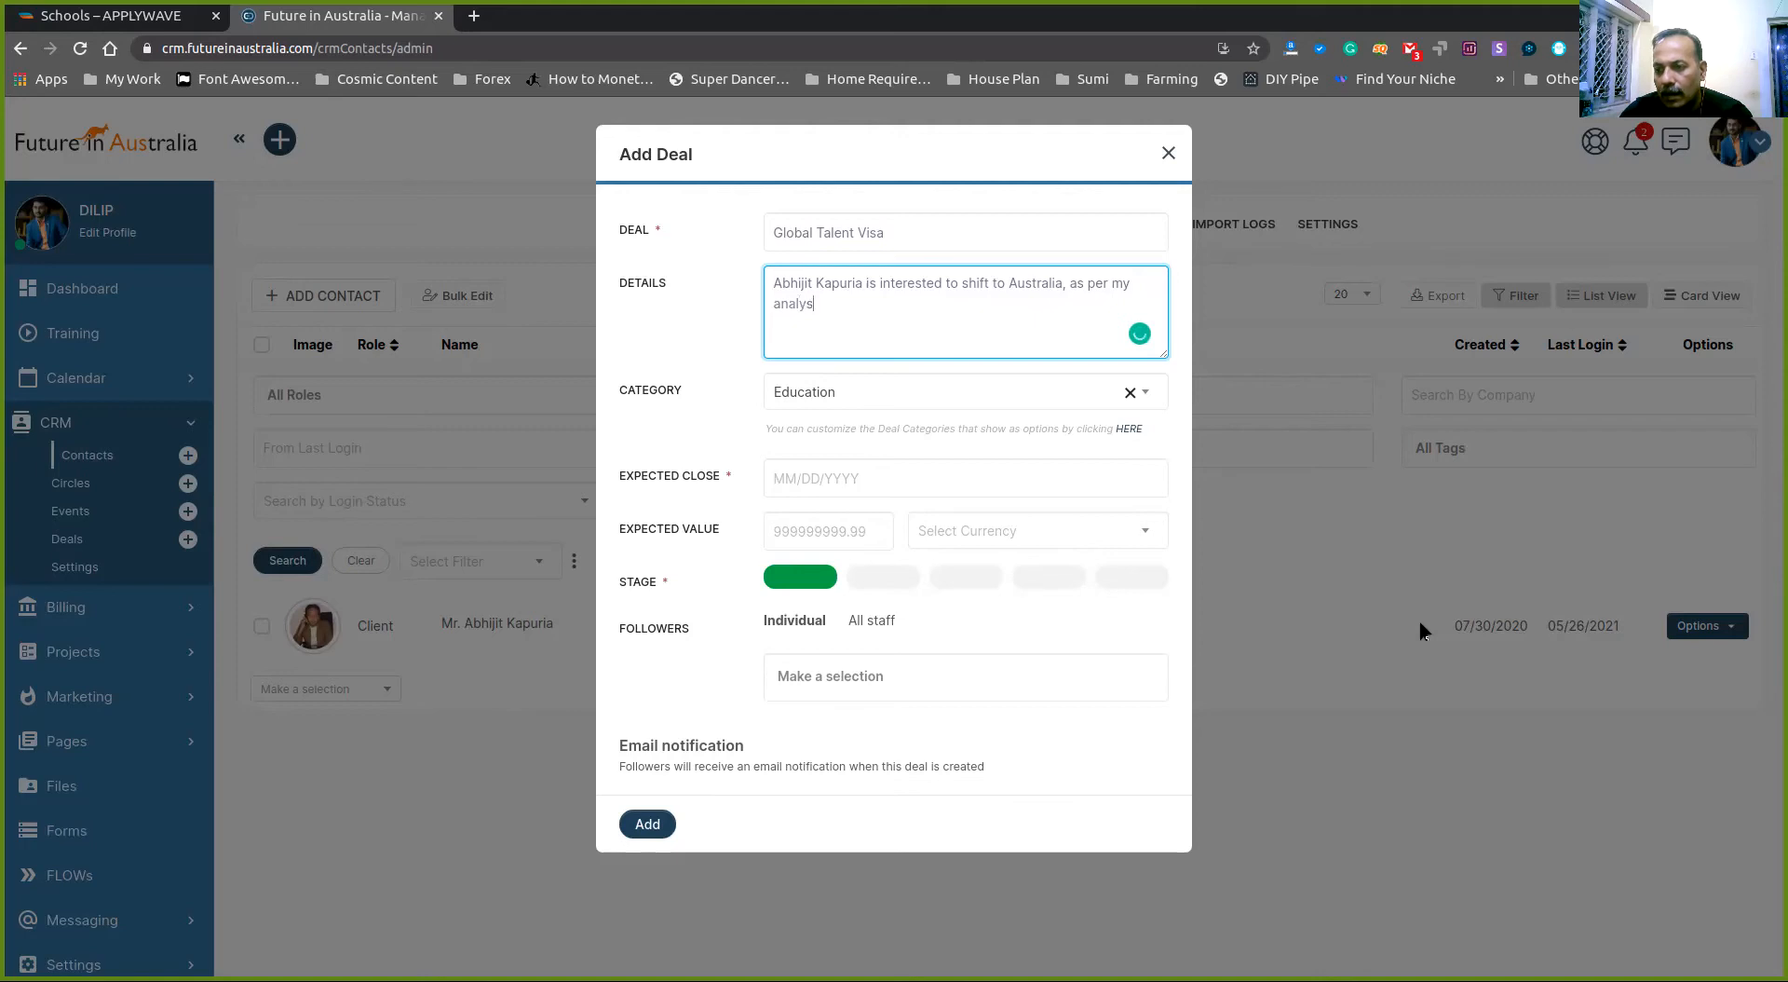
pyautogui.write('is he is ')
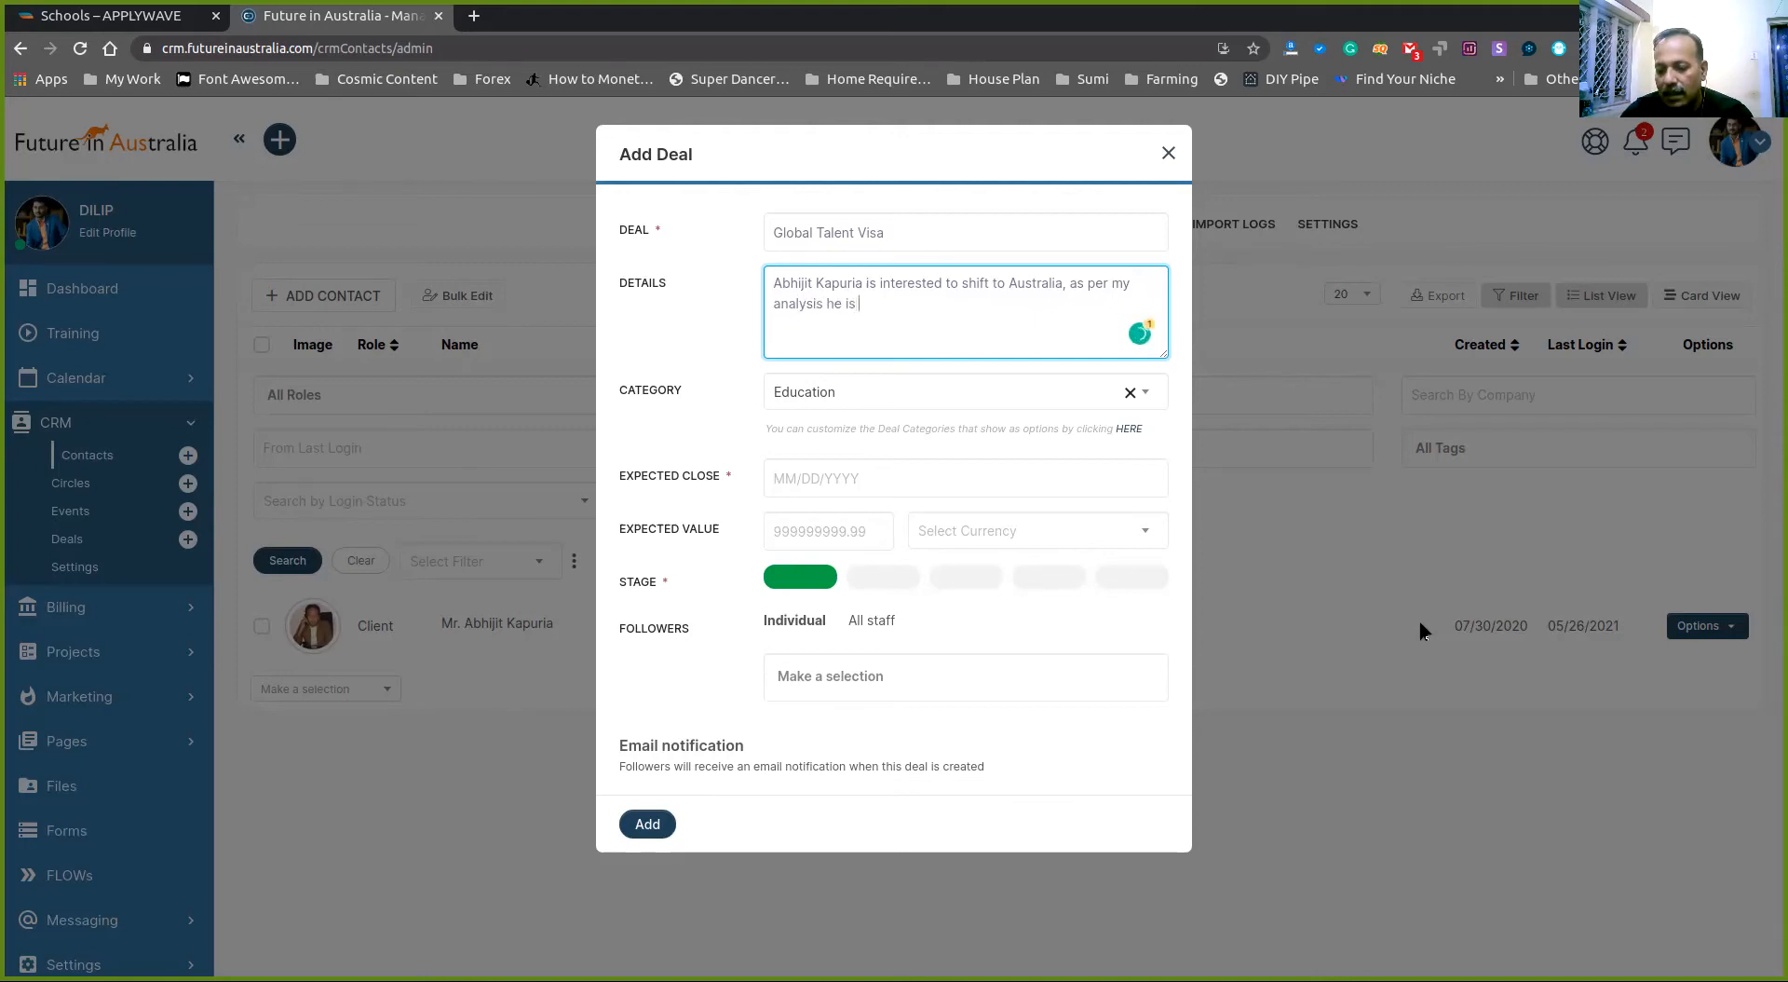
pyautogui.write('suitable in')
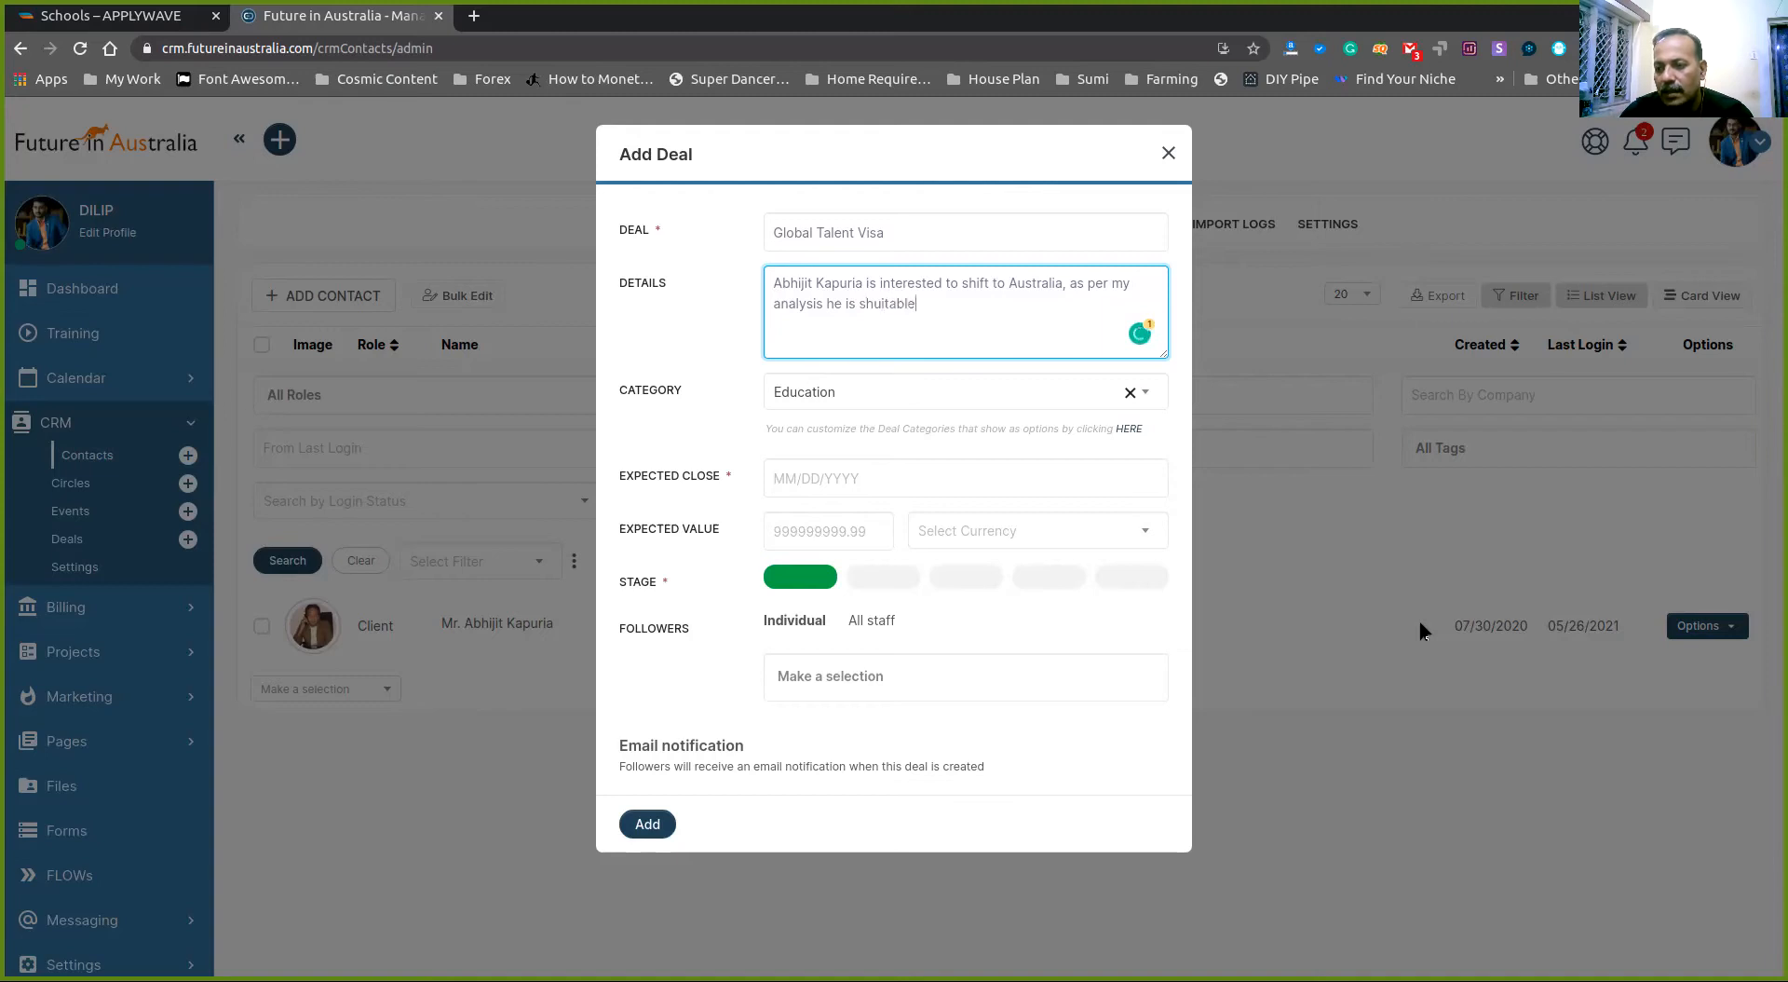
pyautogui.press('BackSpace')
pyautogui.press('BackSpace')
pyautogui.press('BackSpace')
pyautogui.write('for Gloabl T')
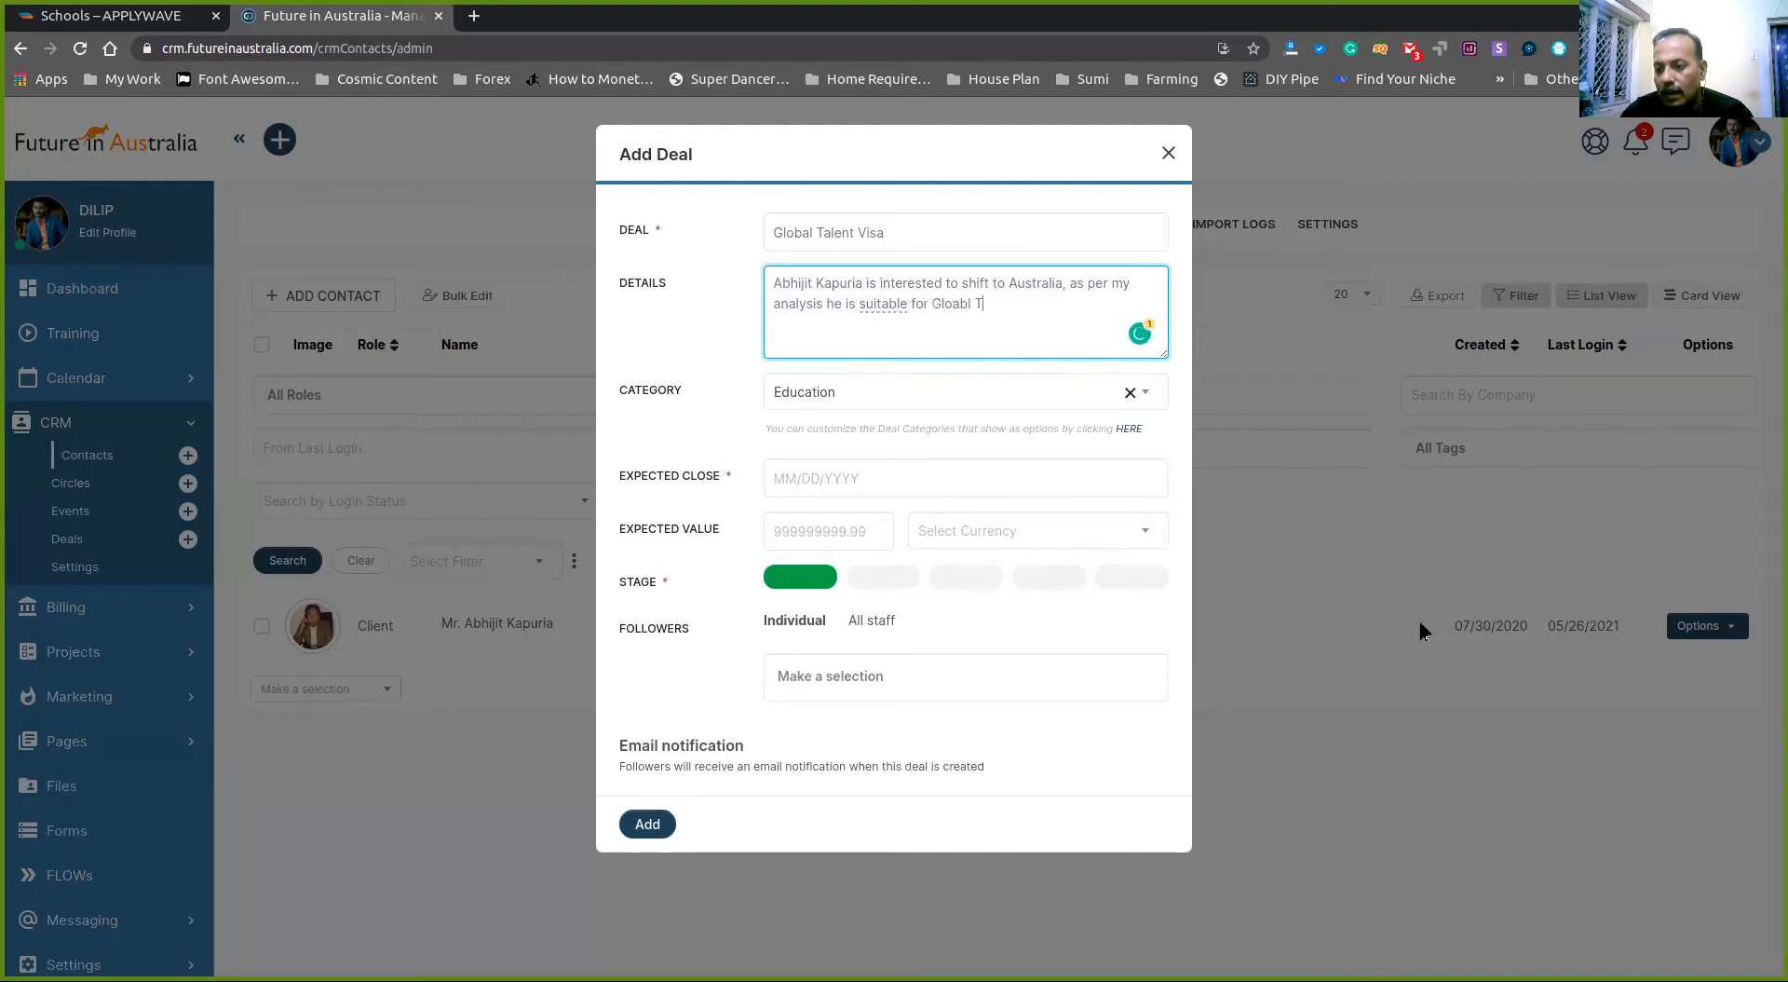
pyautogui.write('alent Visa')
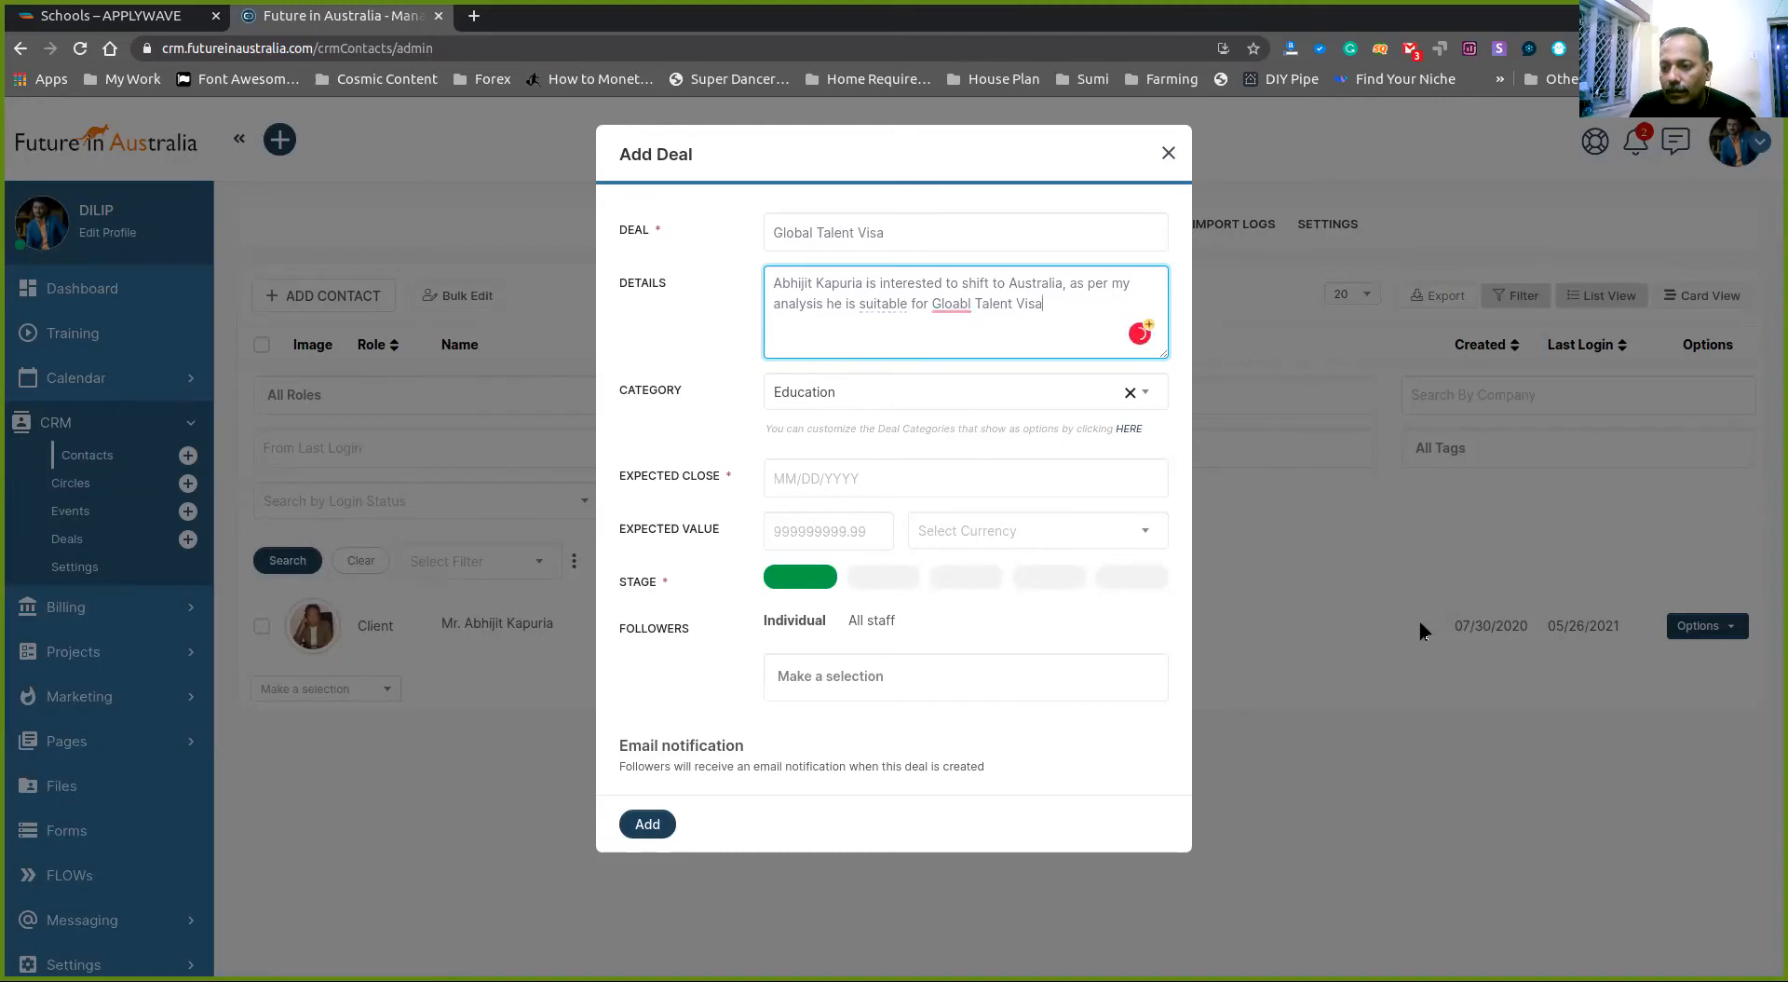
pyautogui.click(957, 297)
pyautogui.click(979, 333)
pyautogui.click(1083, 404)
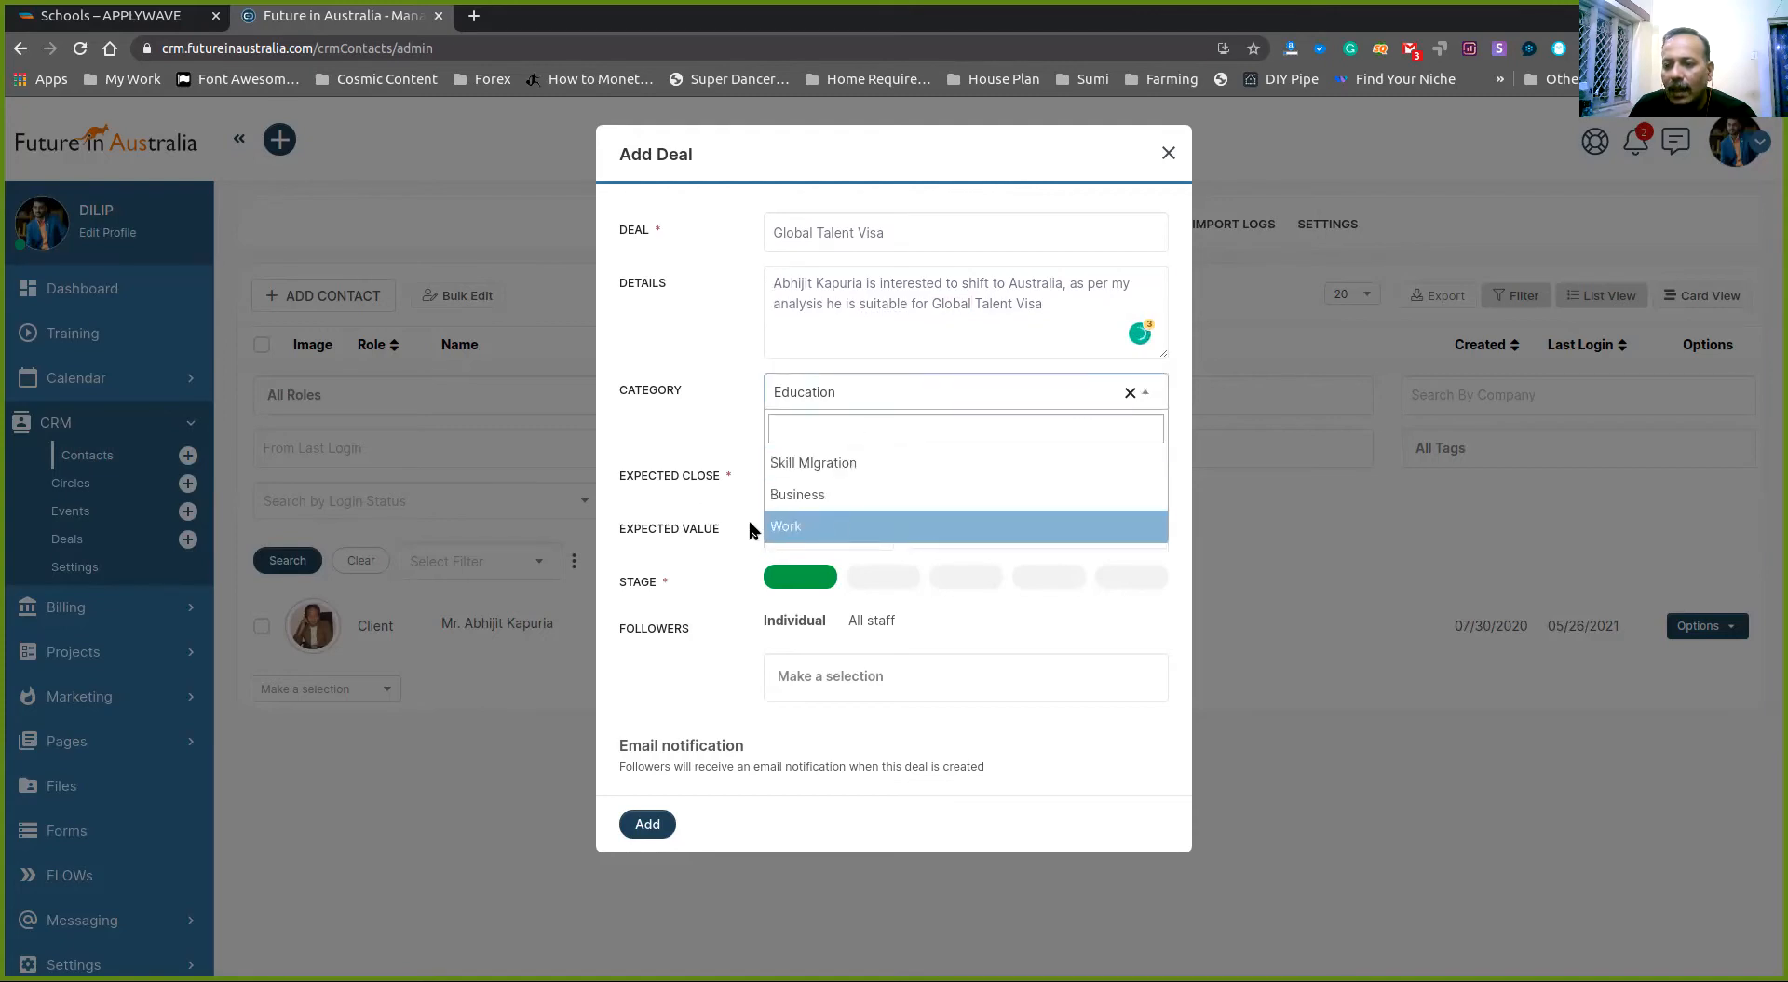
# - Set category Work, expected close 05/31/2021, and change the details to 'the Global Talent Visa'
pyautogui.click(804, 528)
pyautogui.click(812, 483)
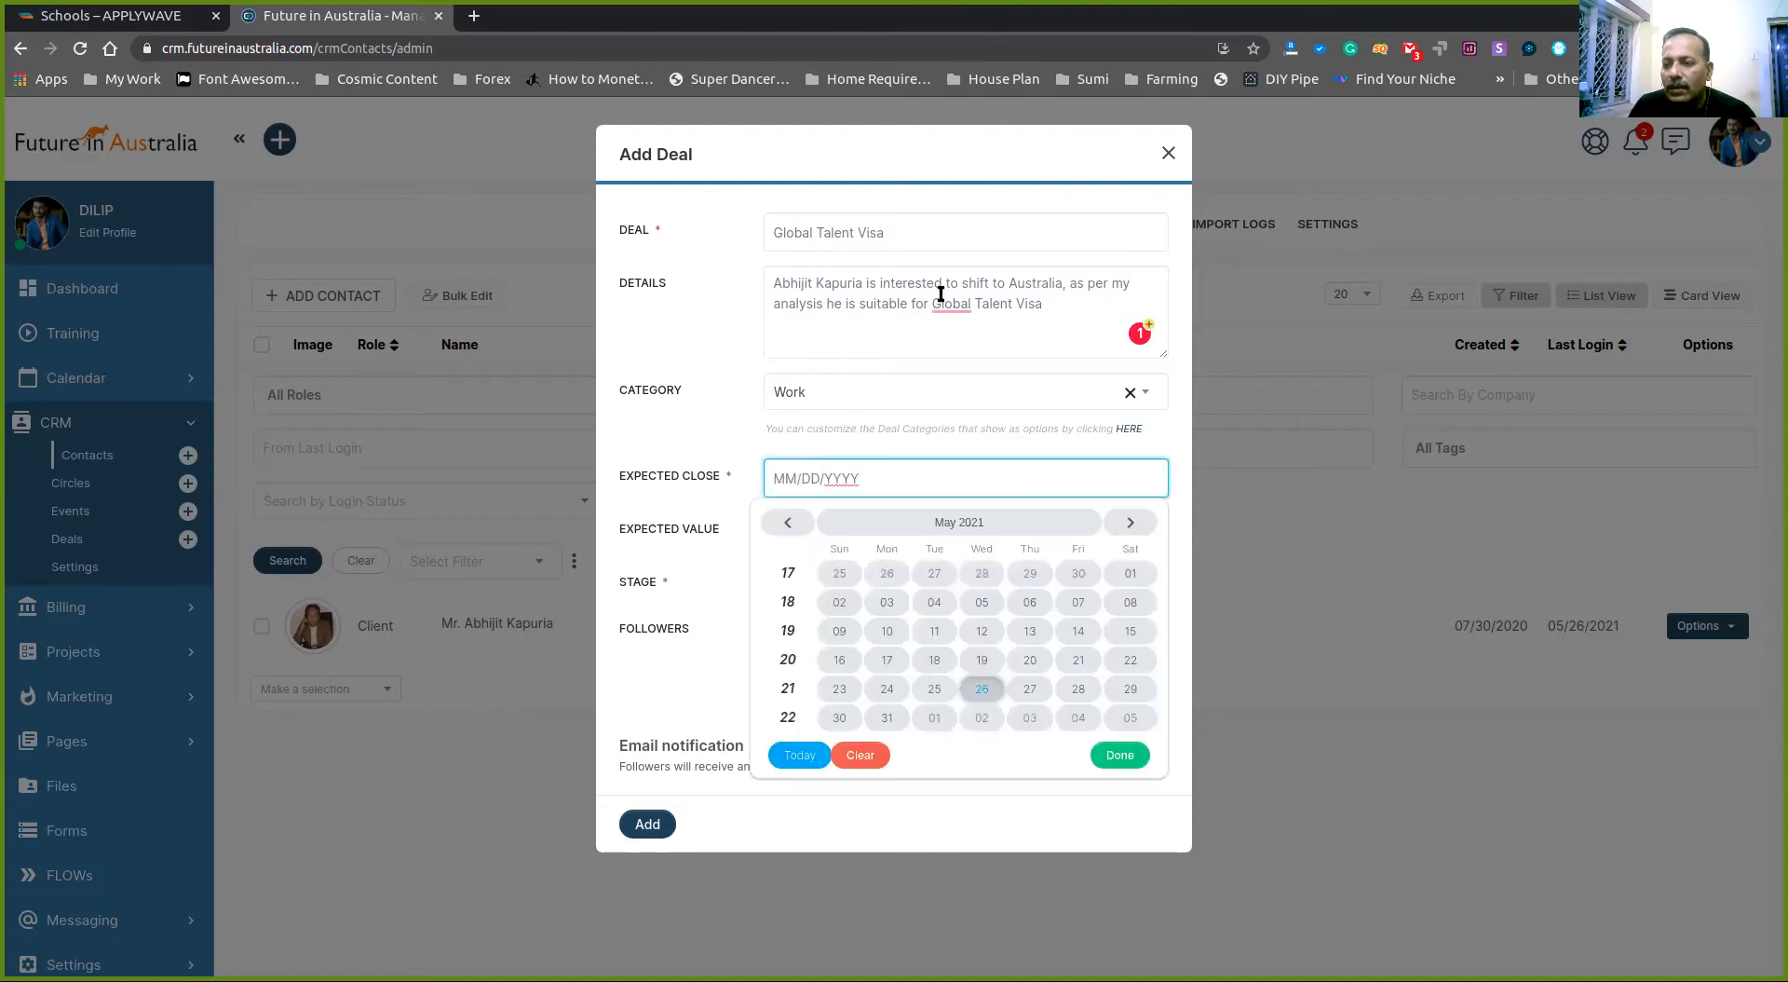
pyautogui.moveTo(949, 303)
pyautogui.click(975, 337)
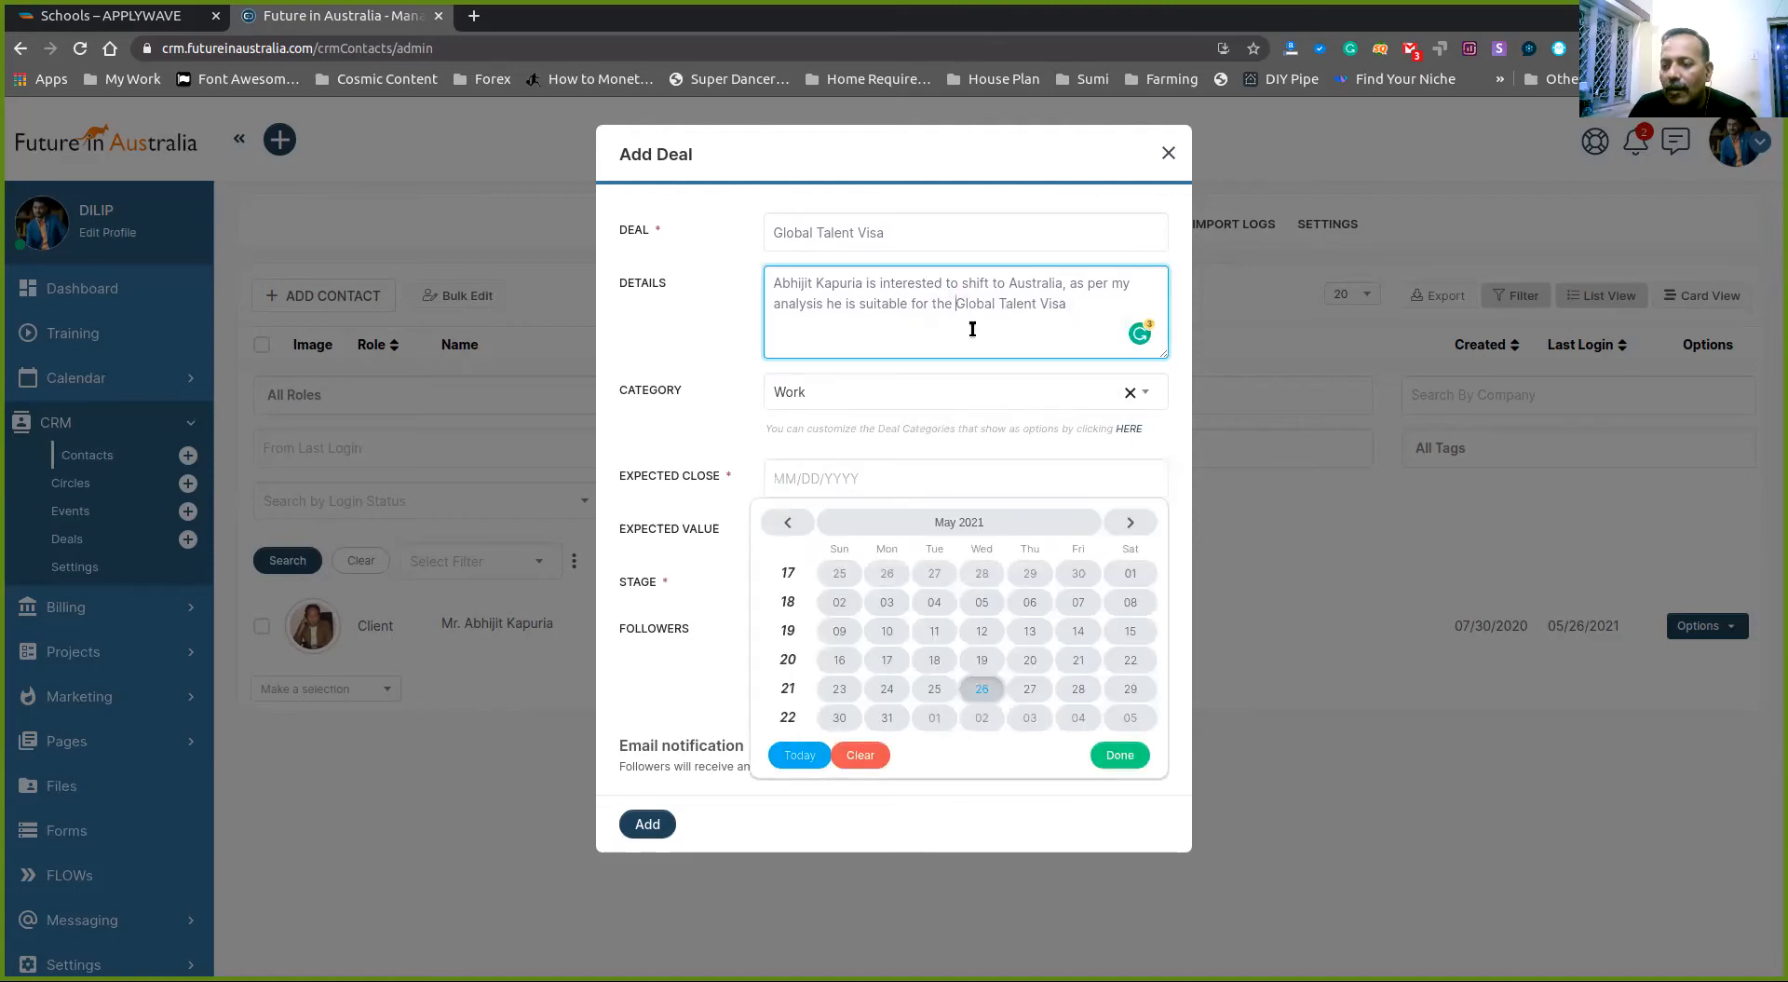
pyautogui.click(937, 475)
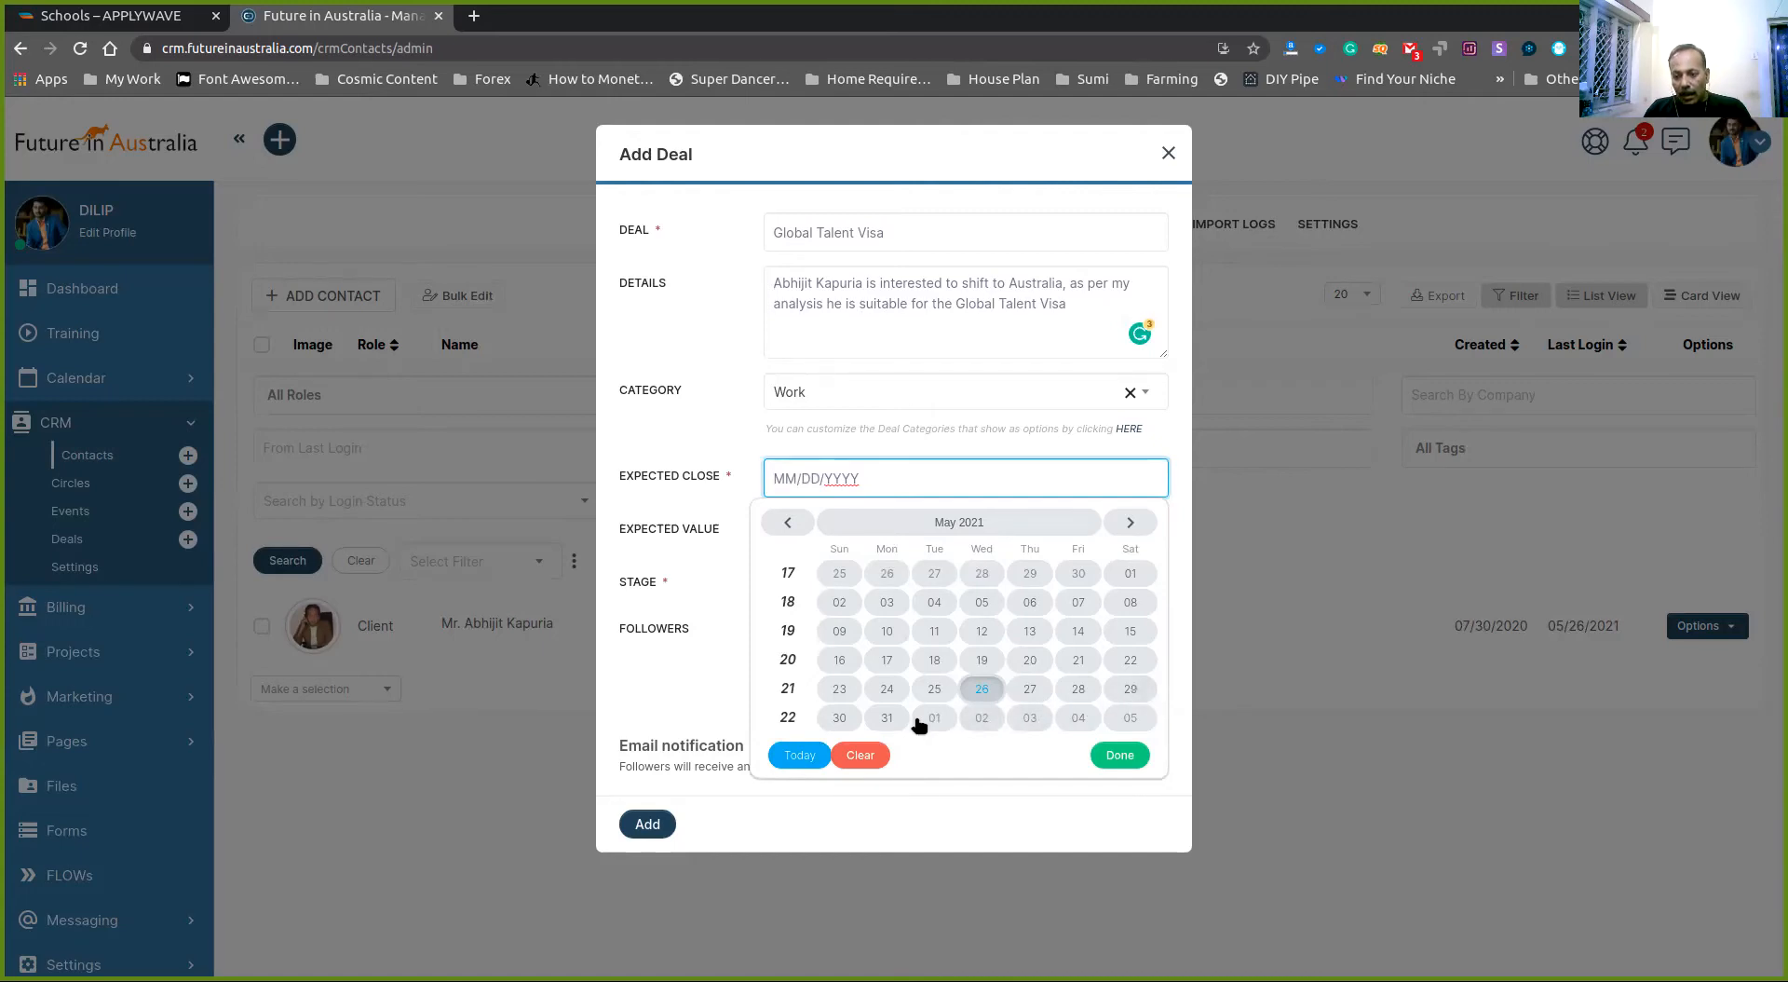
pyautogui.click(889, 717)
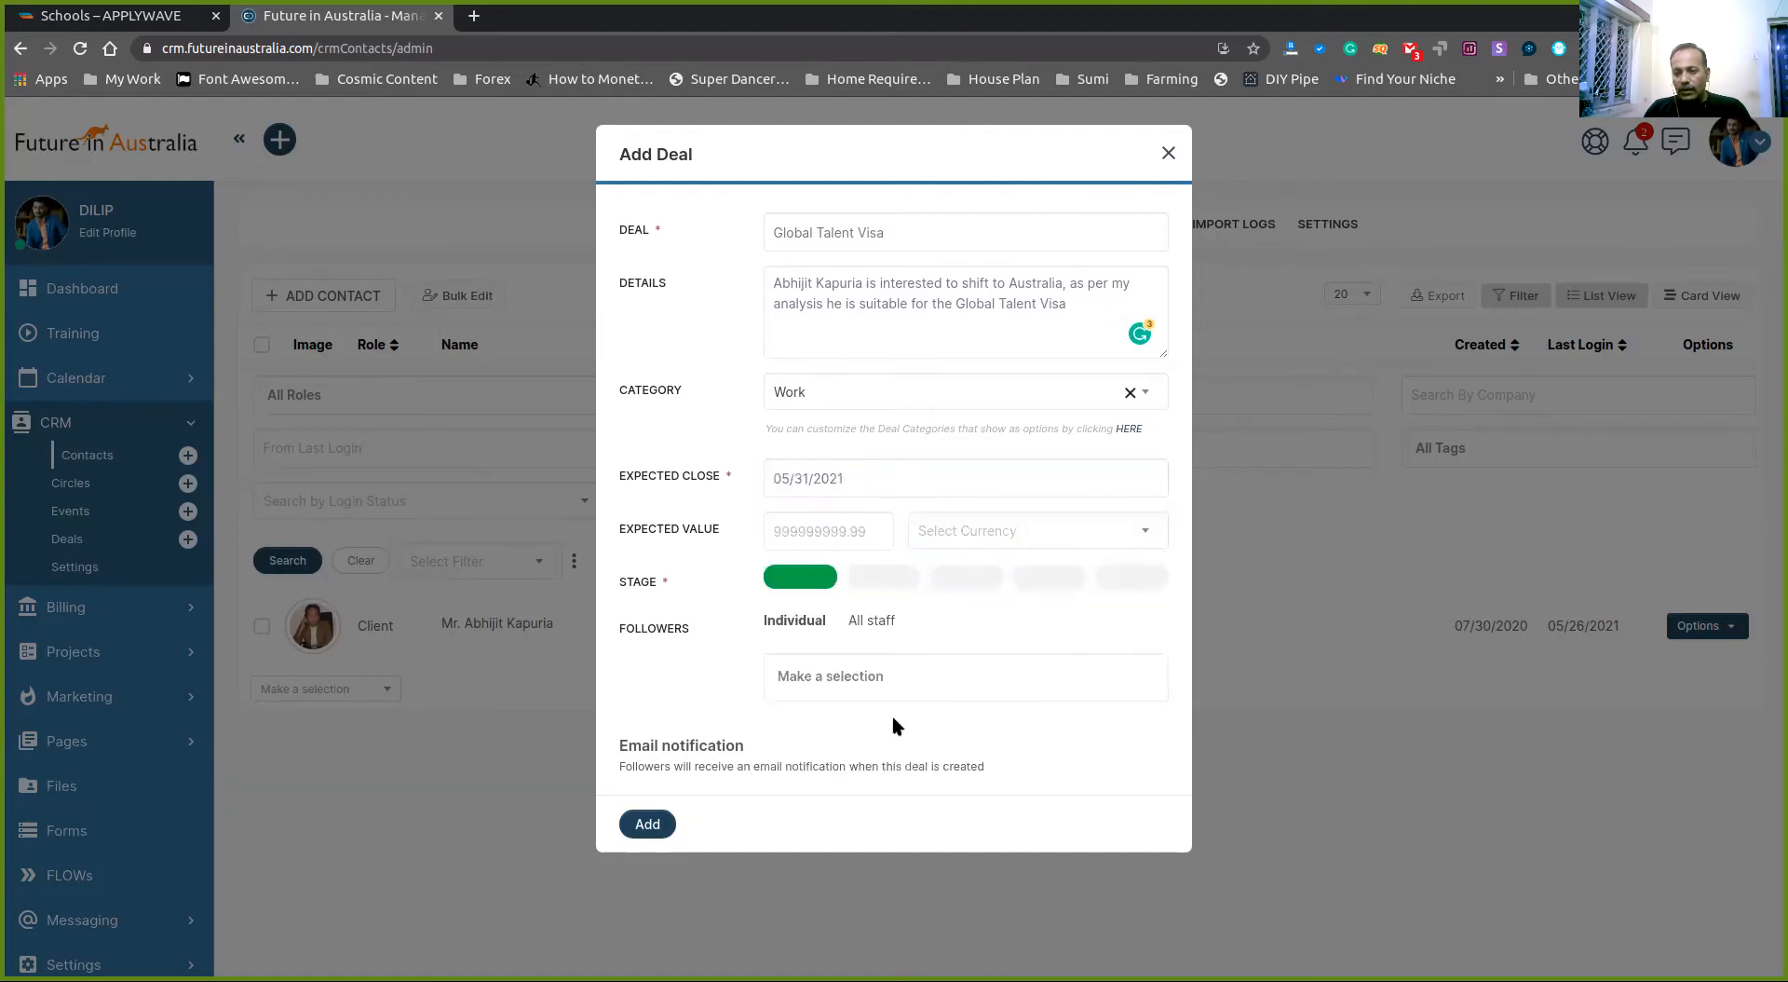
pyautogui.click(853, 532)
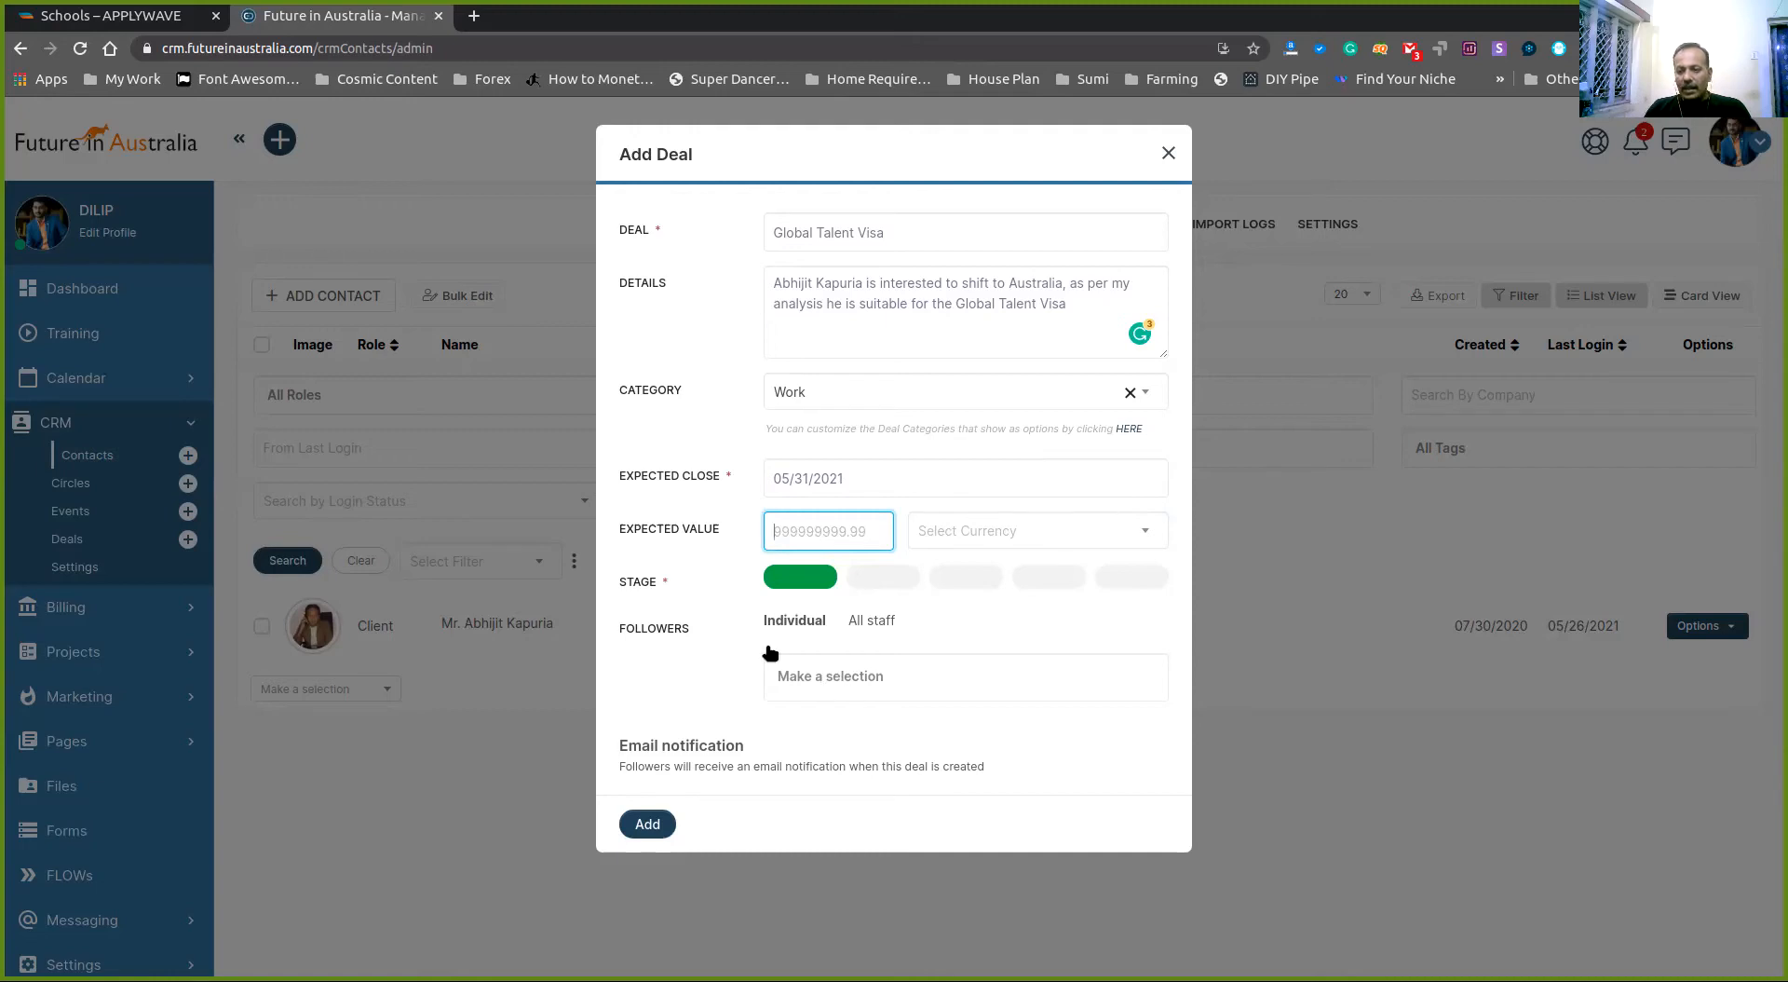
# - Search for and add four followers to the deal, including the client's user account
pyautogui.click(855, 679)
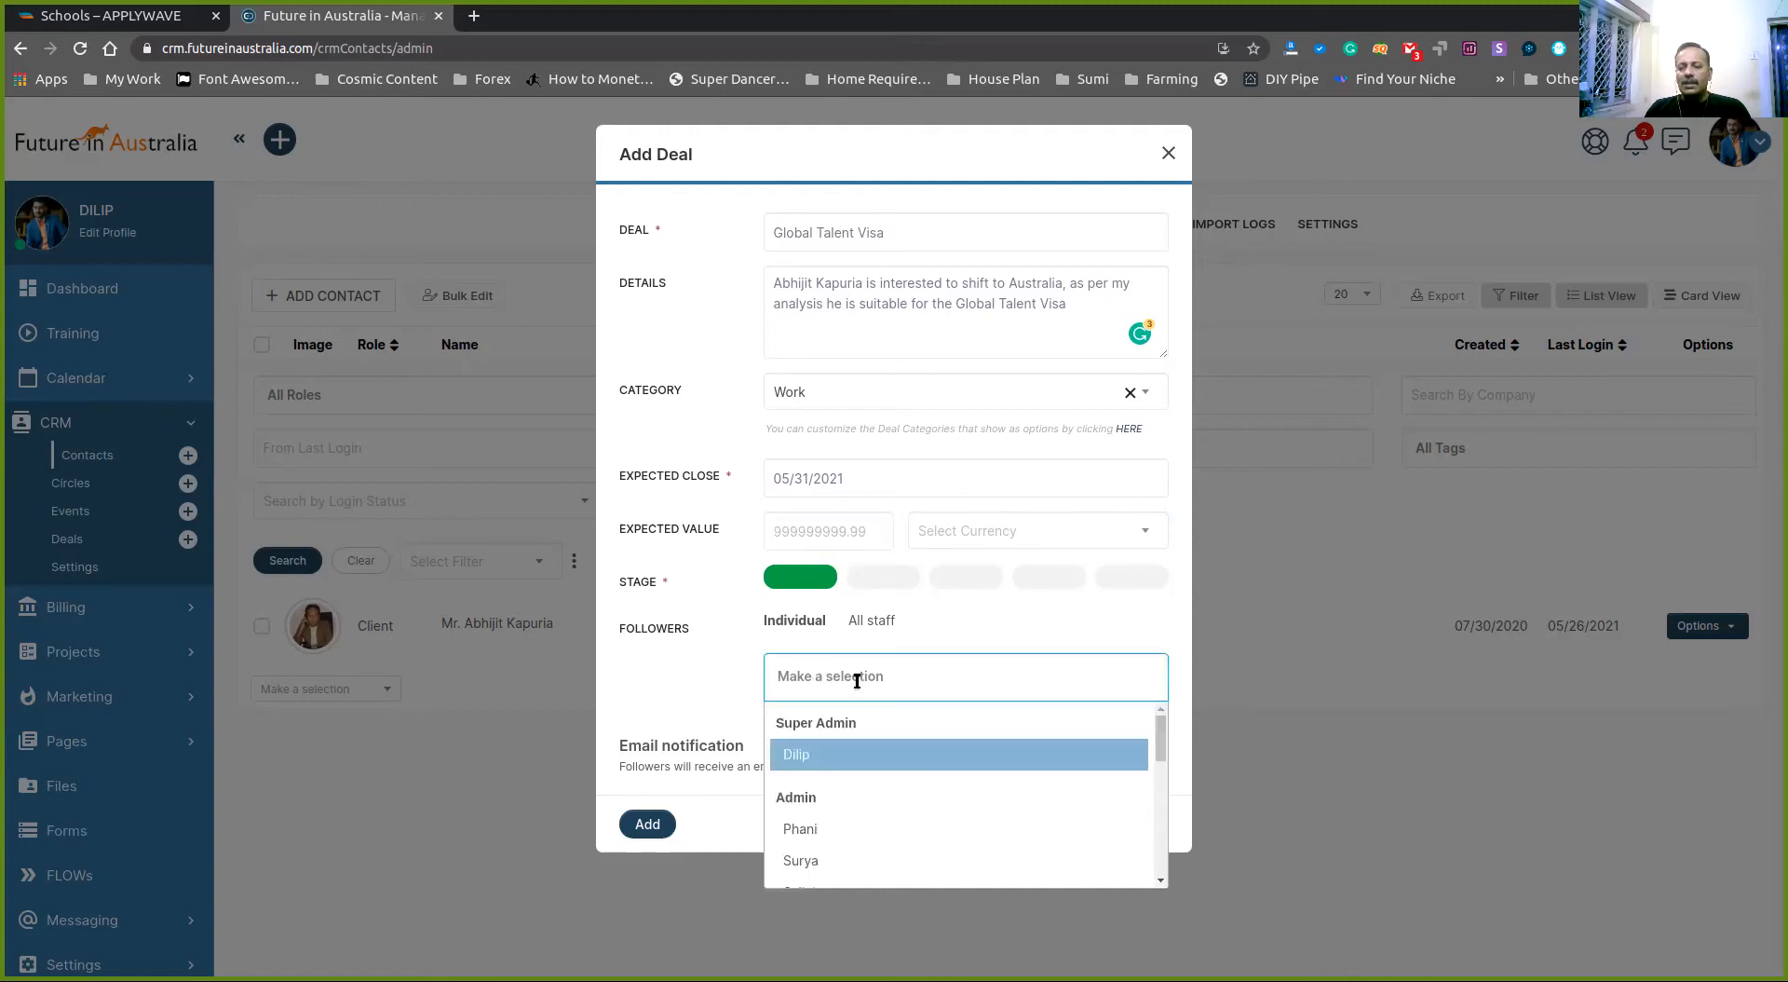
pyautogui.write('sury')
pyautogui.press('Return')
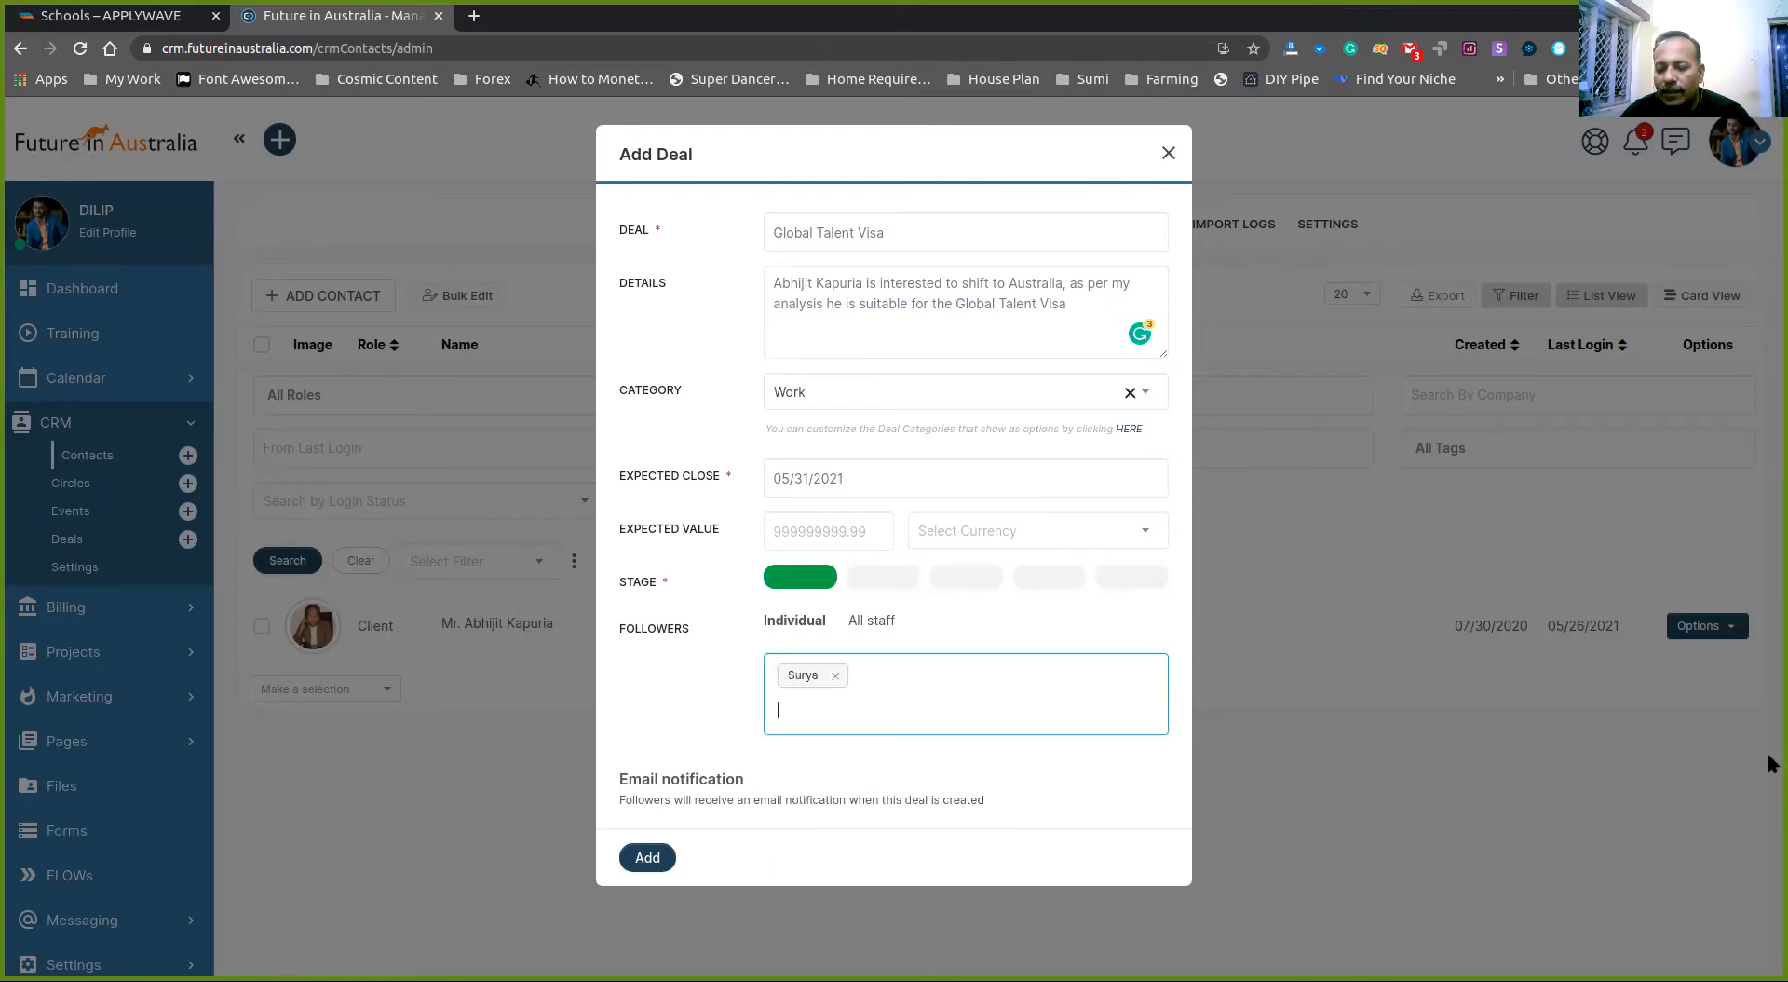
pyautogui.write('dili')
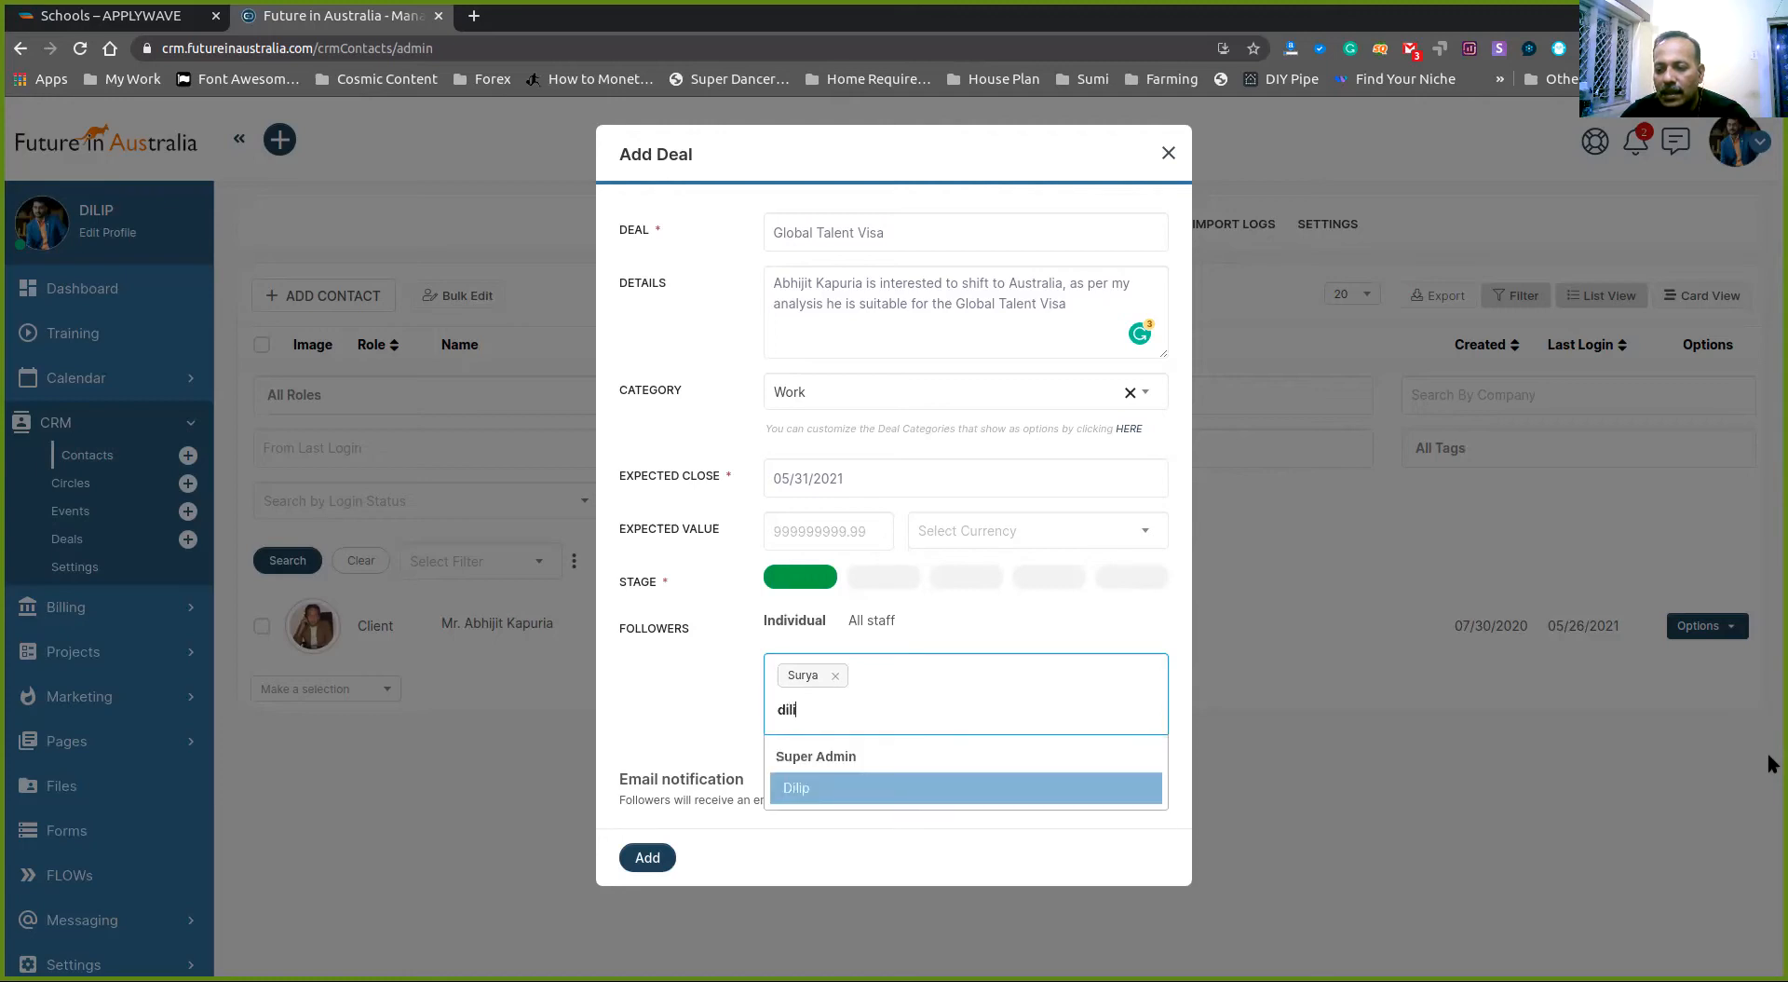
pyautogui.press('Return')
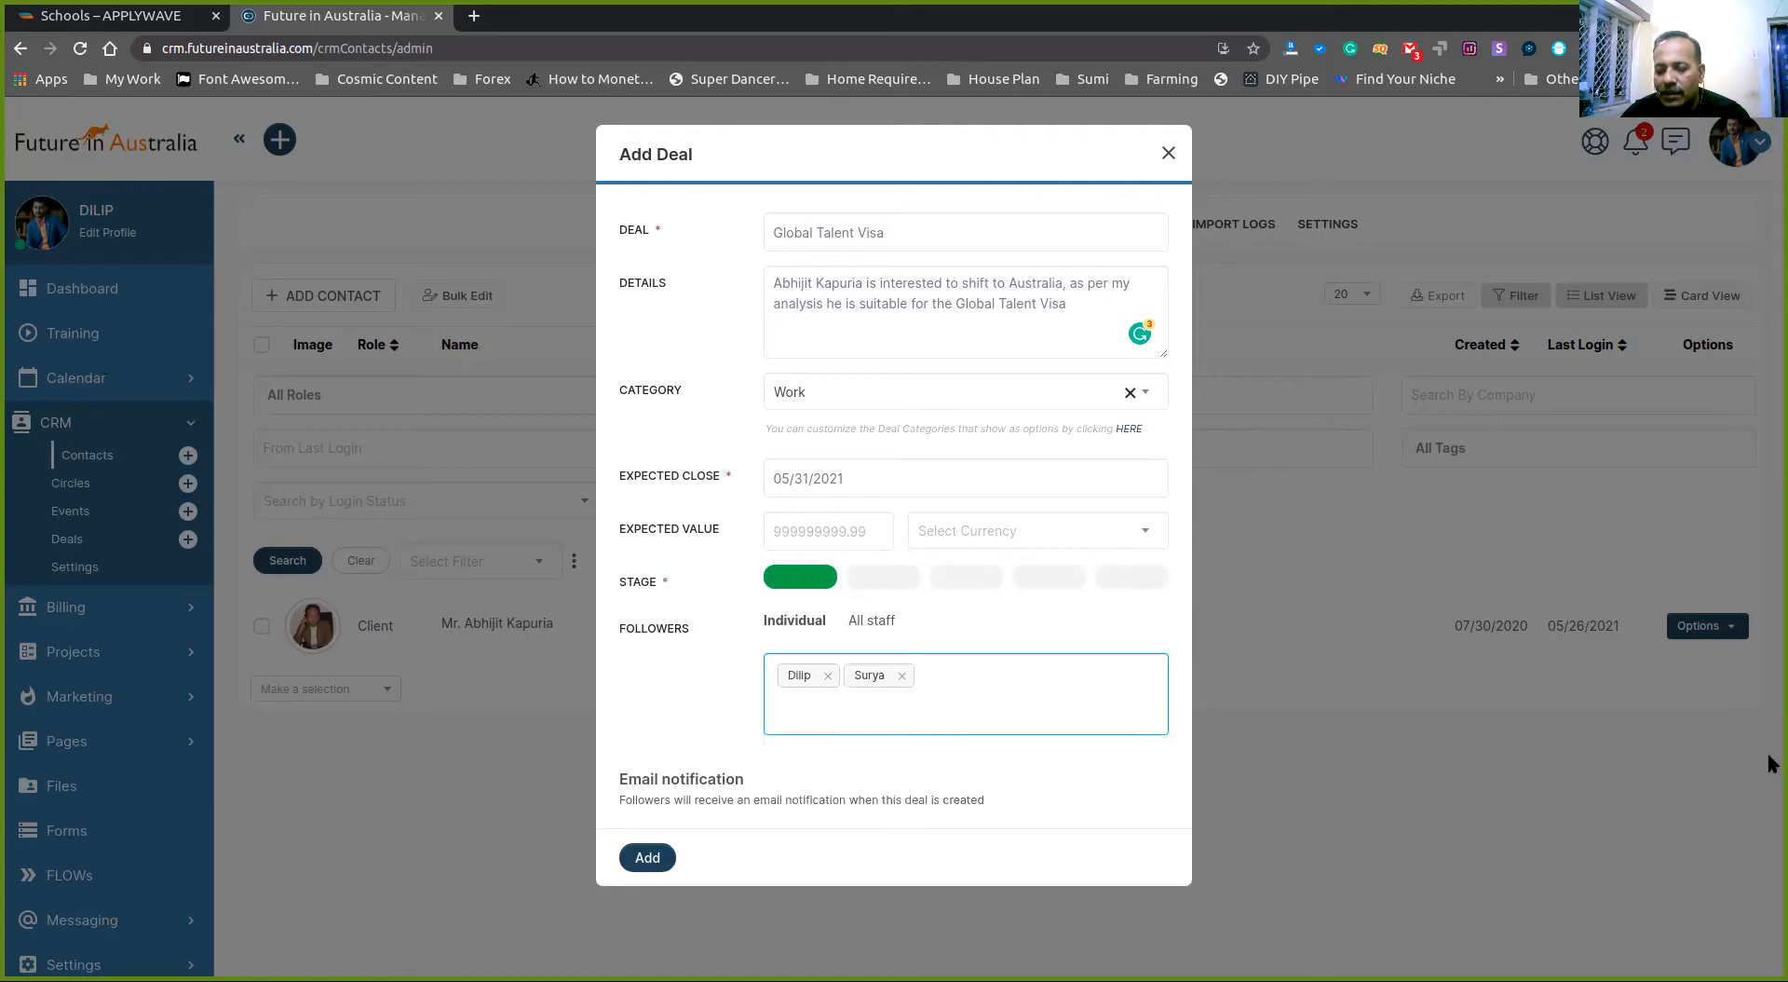
pyautogui.write('sai')
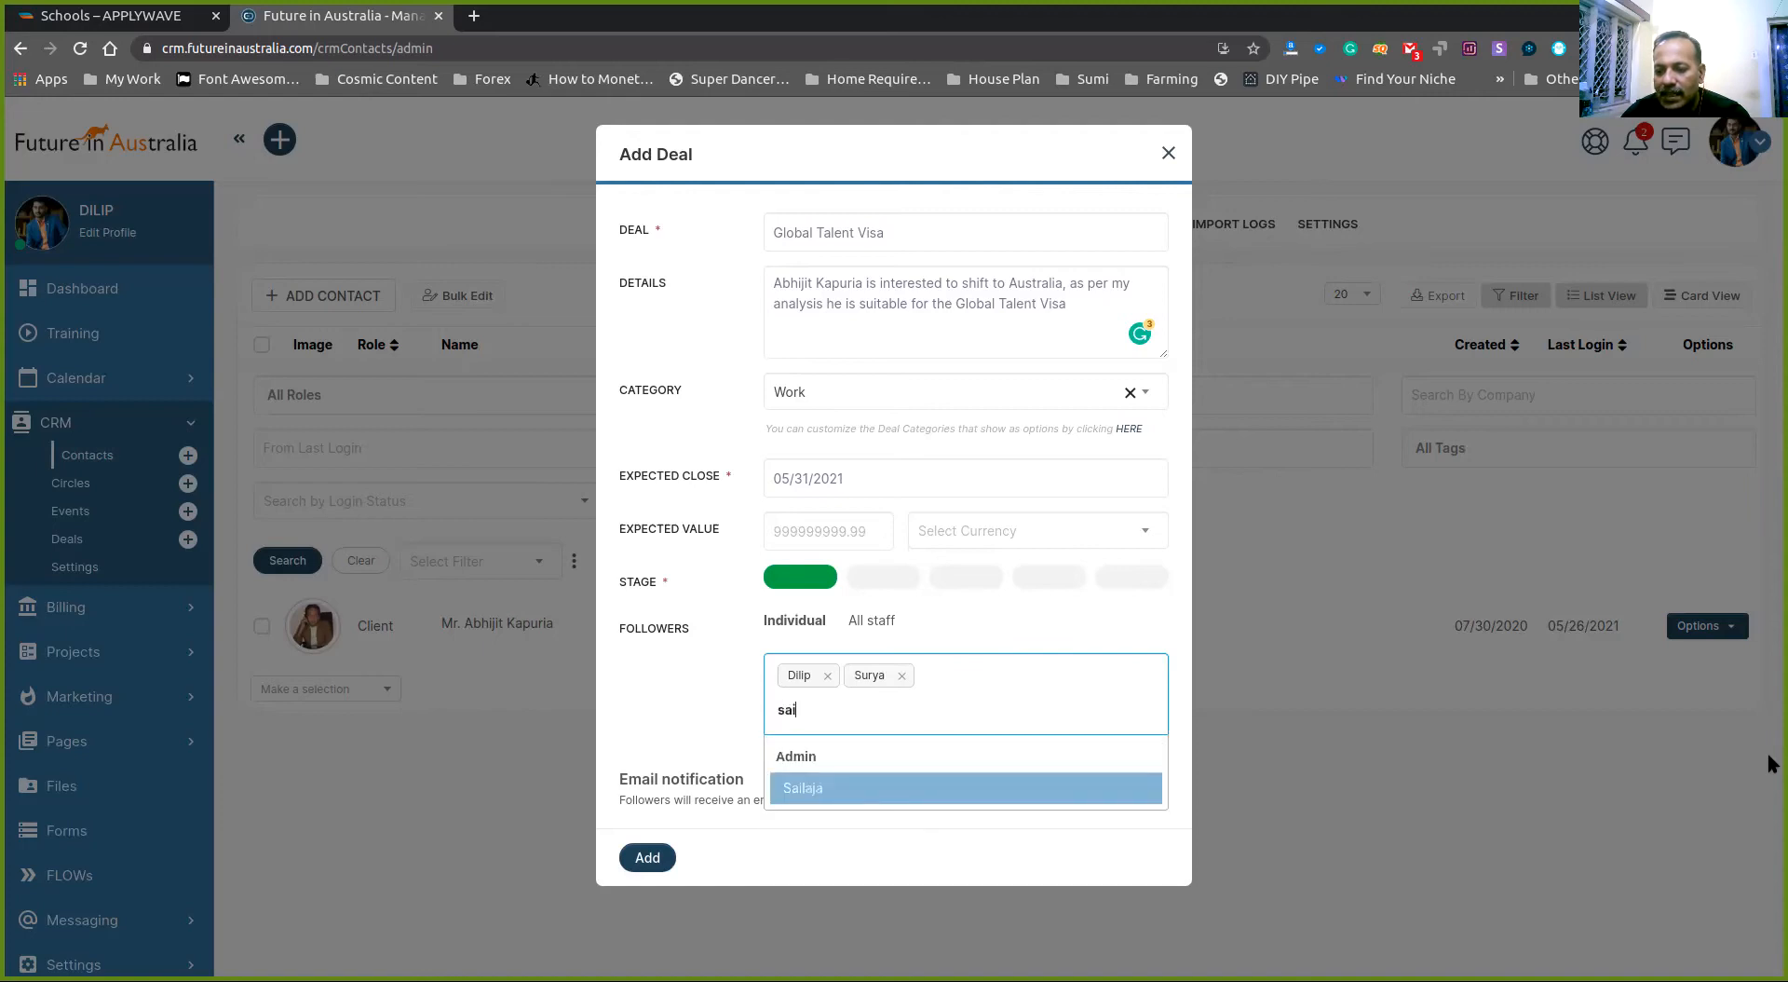
pyautogui.press('Return')
pyautogui.write('abhij')
pyautogui.press('Return')
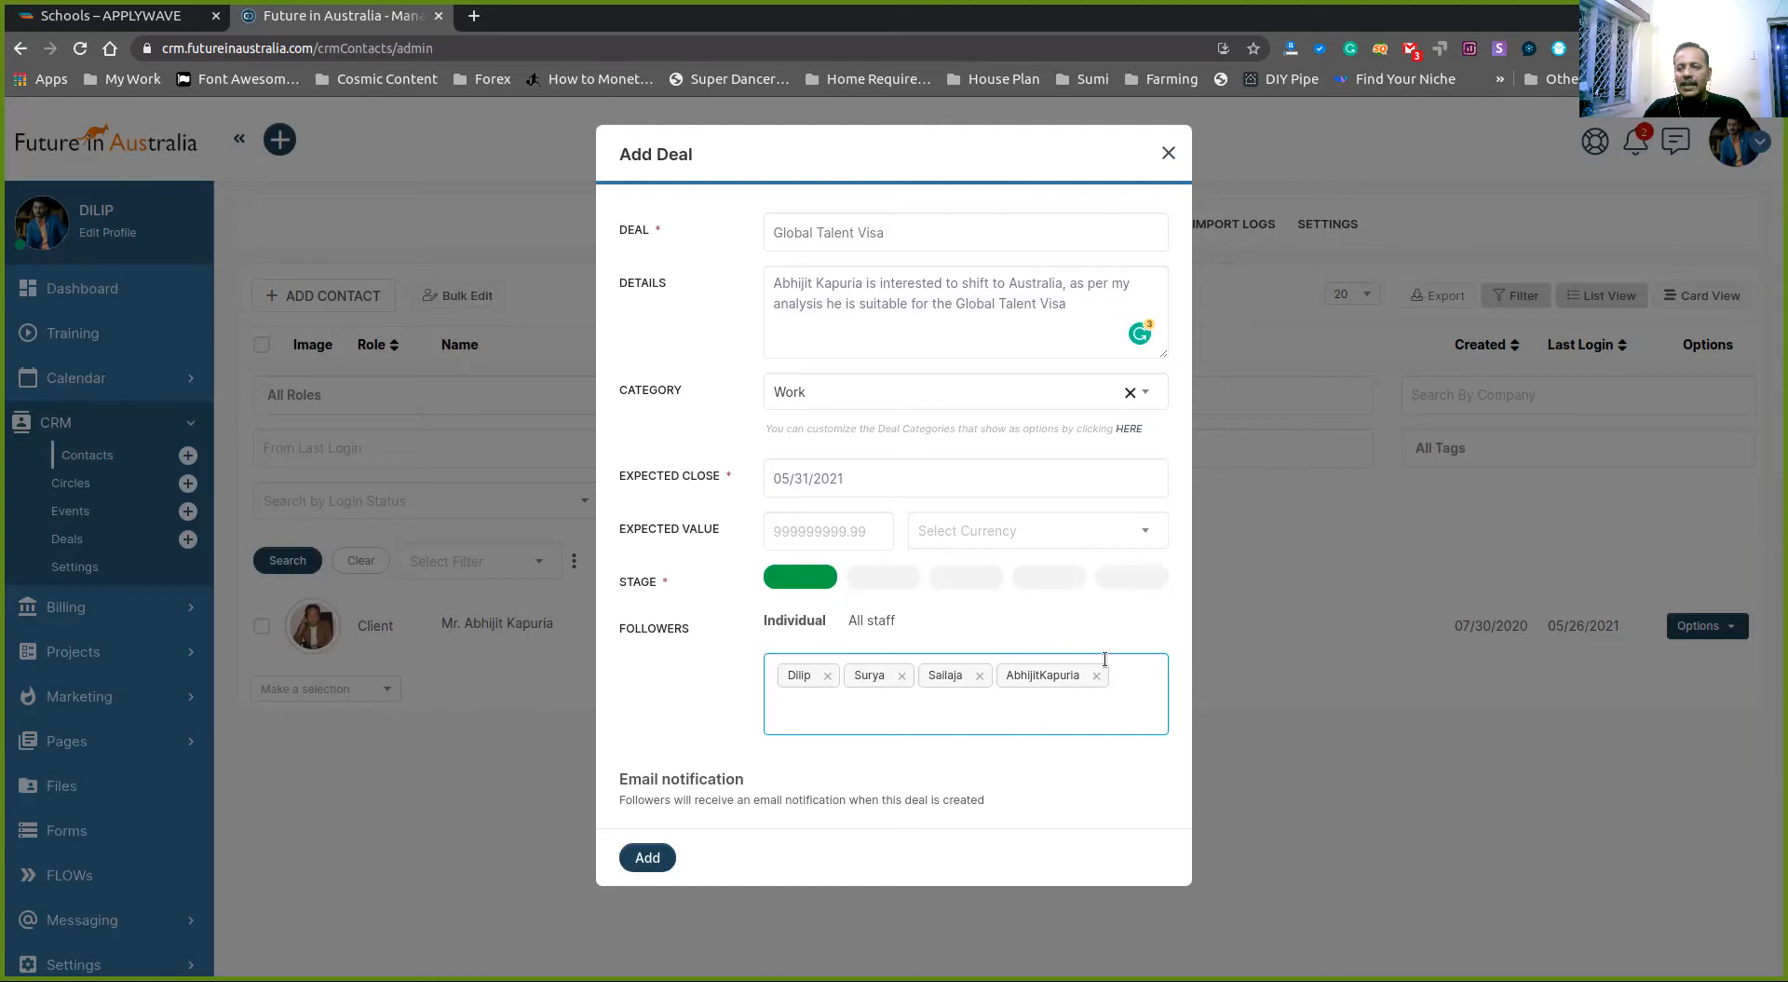
# - Save the Global Talent Visa deal and load Gmail in a new browser tab
pyautogui.click(656, 861)
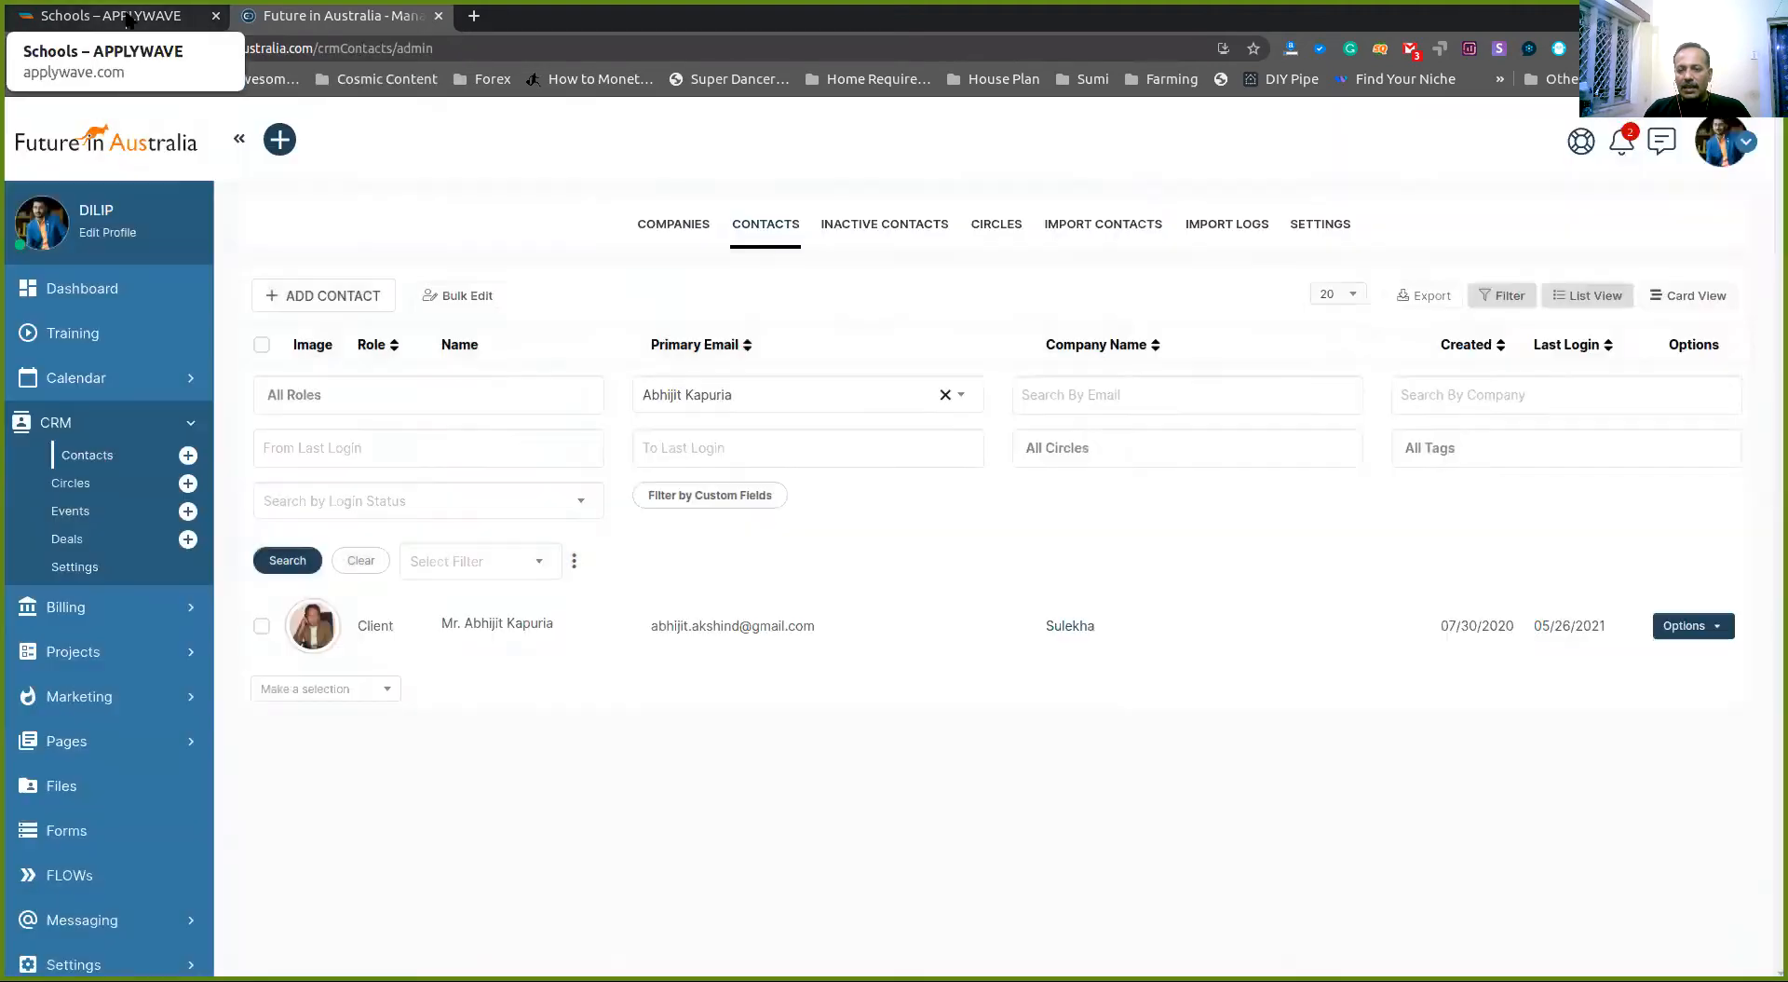
pyautogui.click(128, 18)
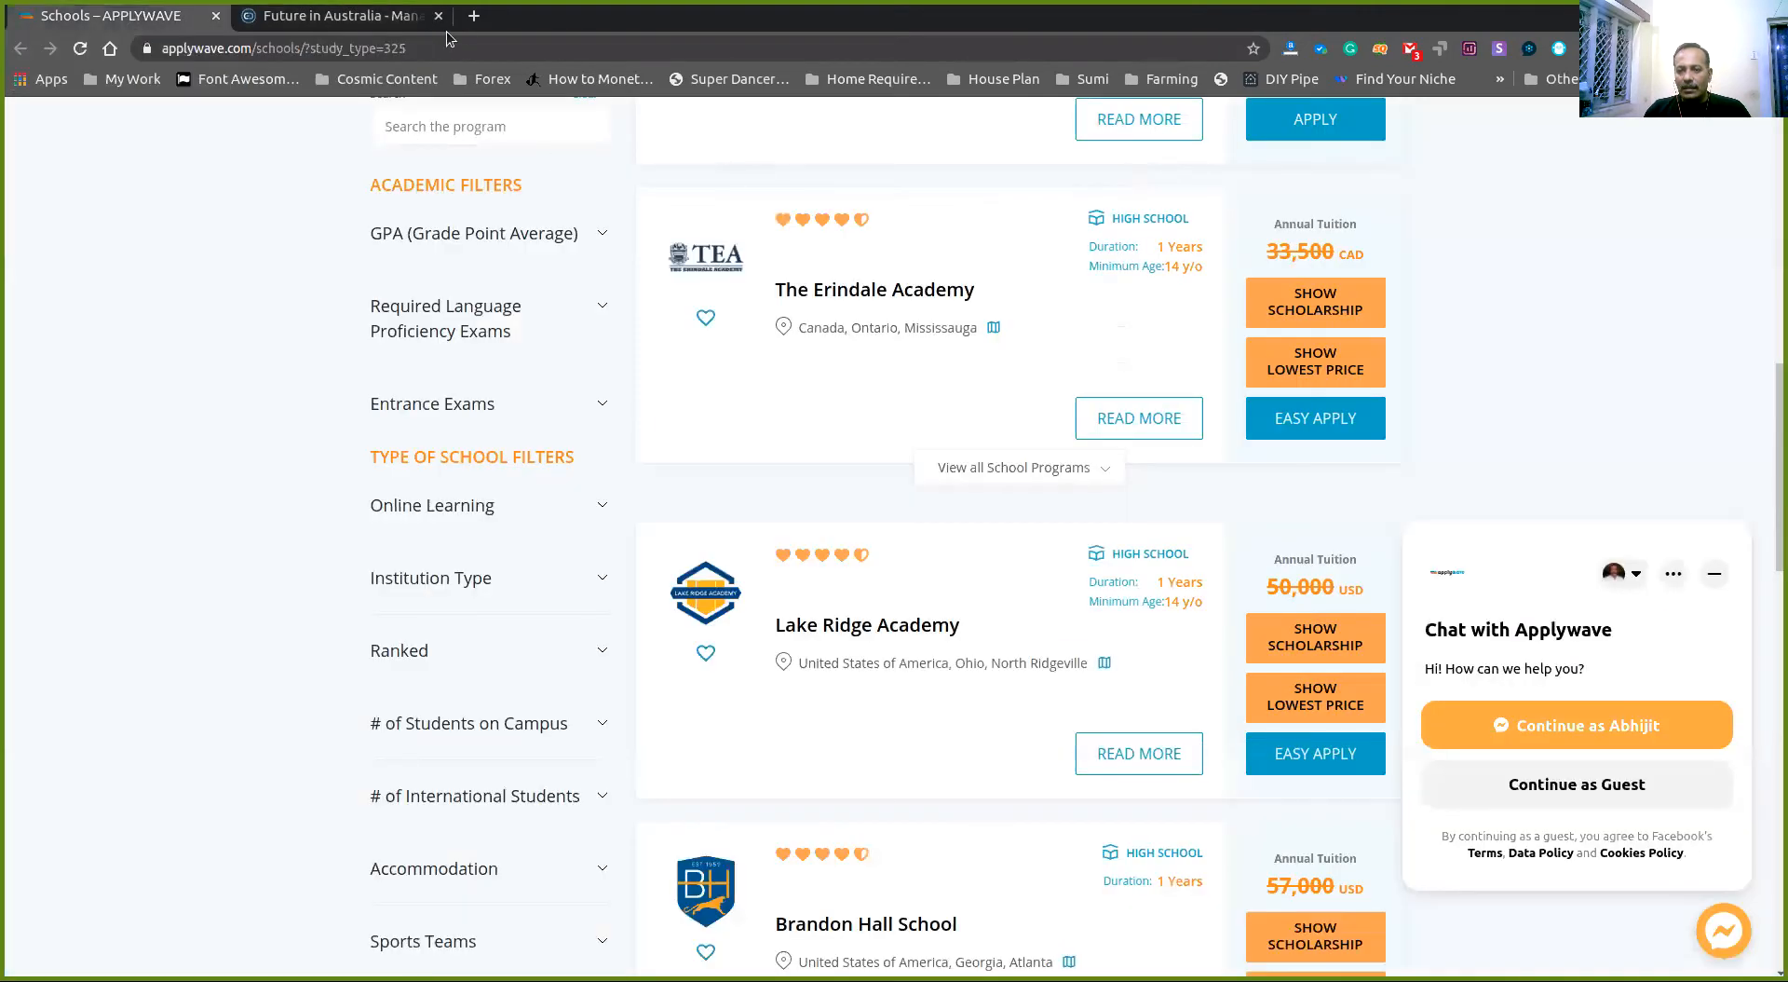
pyautogui.click(474, 16)
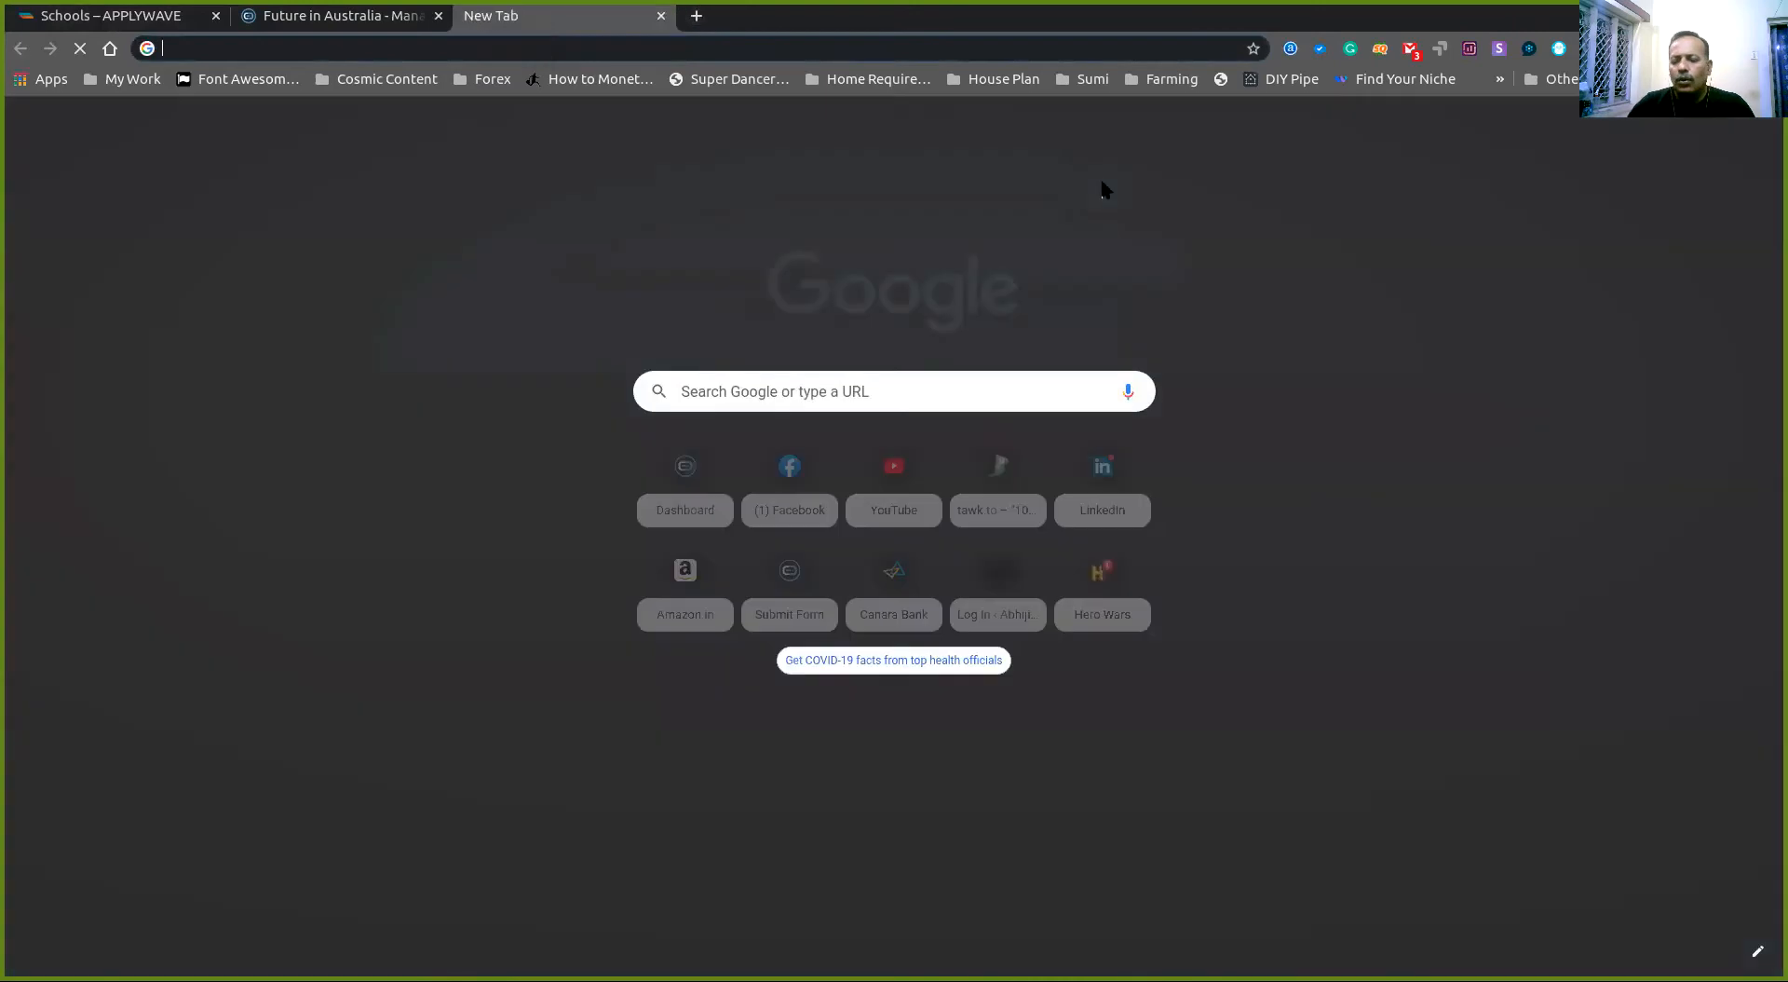
pyautogui.write('gmail')
pyautogui.press('Return')
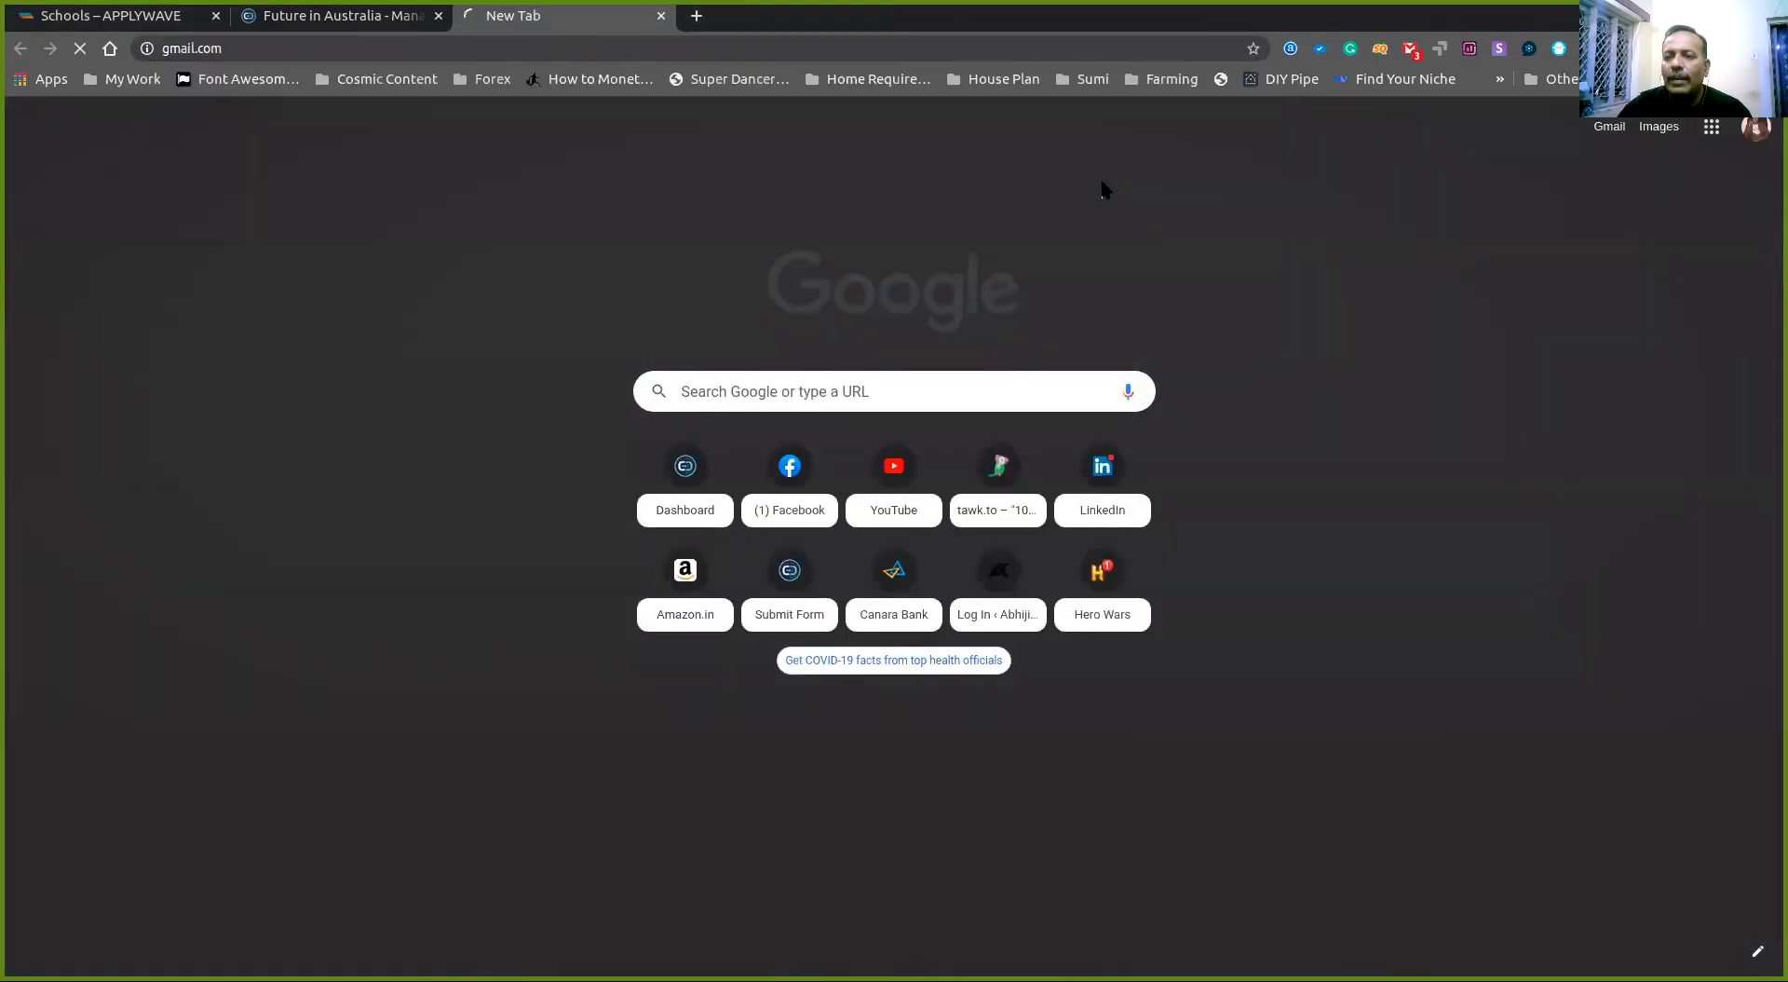
pyautogui.hotkey('ctrl', 'shift', 'Tab')
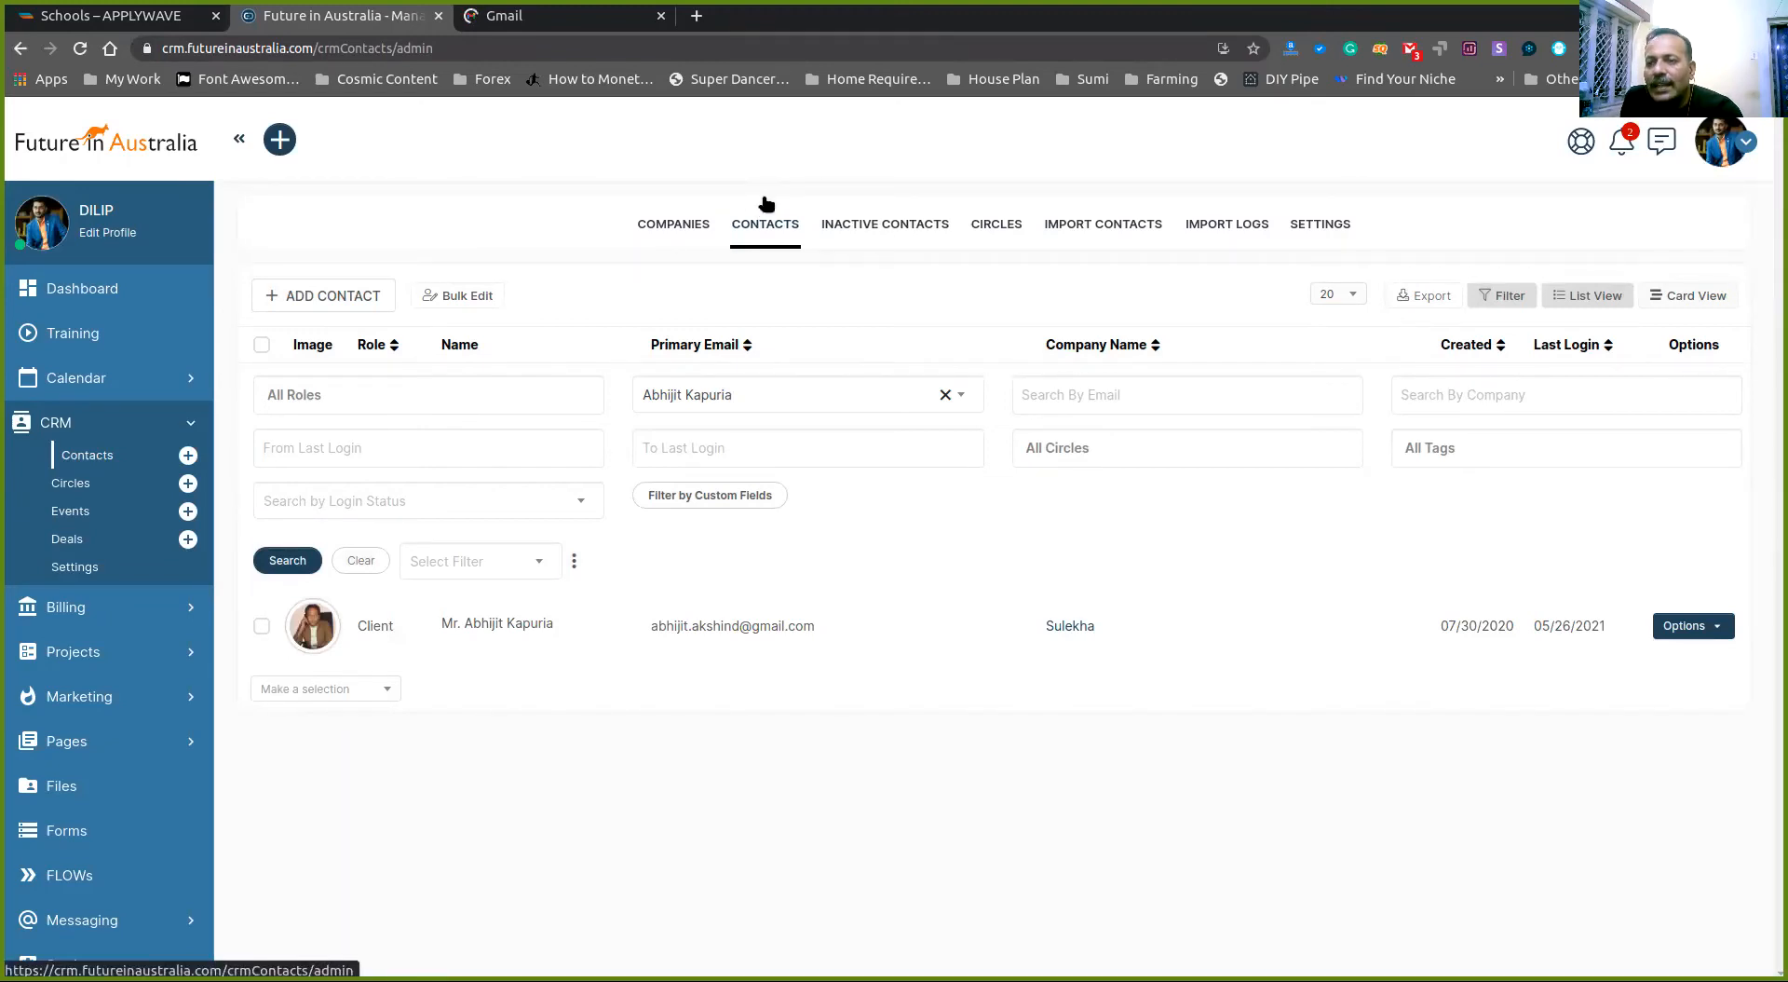
pyautogui.hotkey('ctrl', 'Tab')
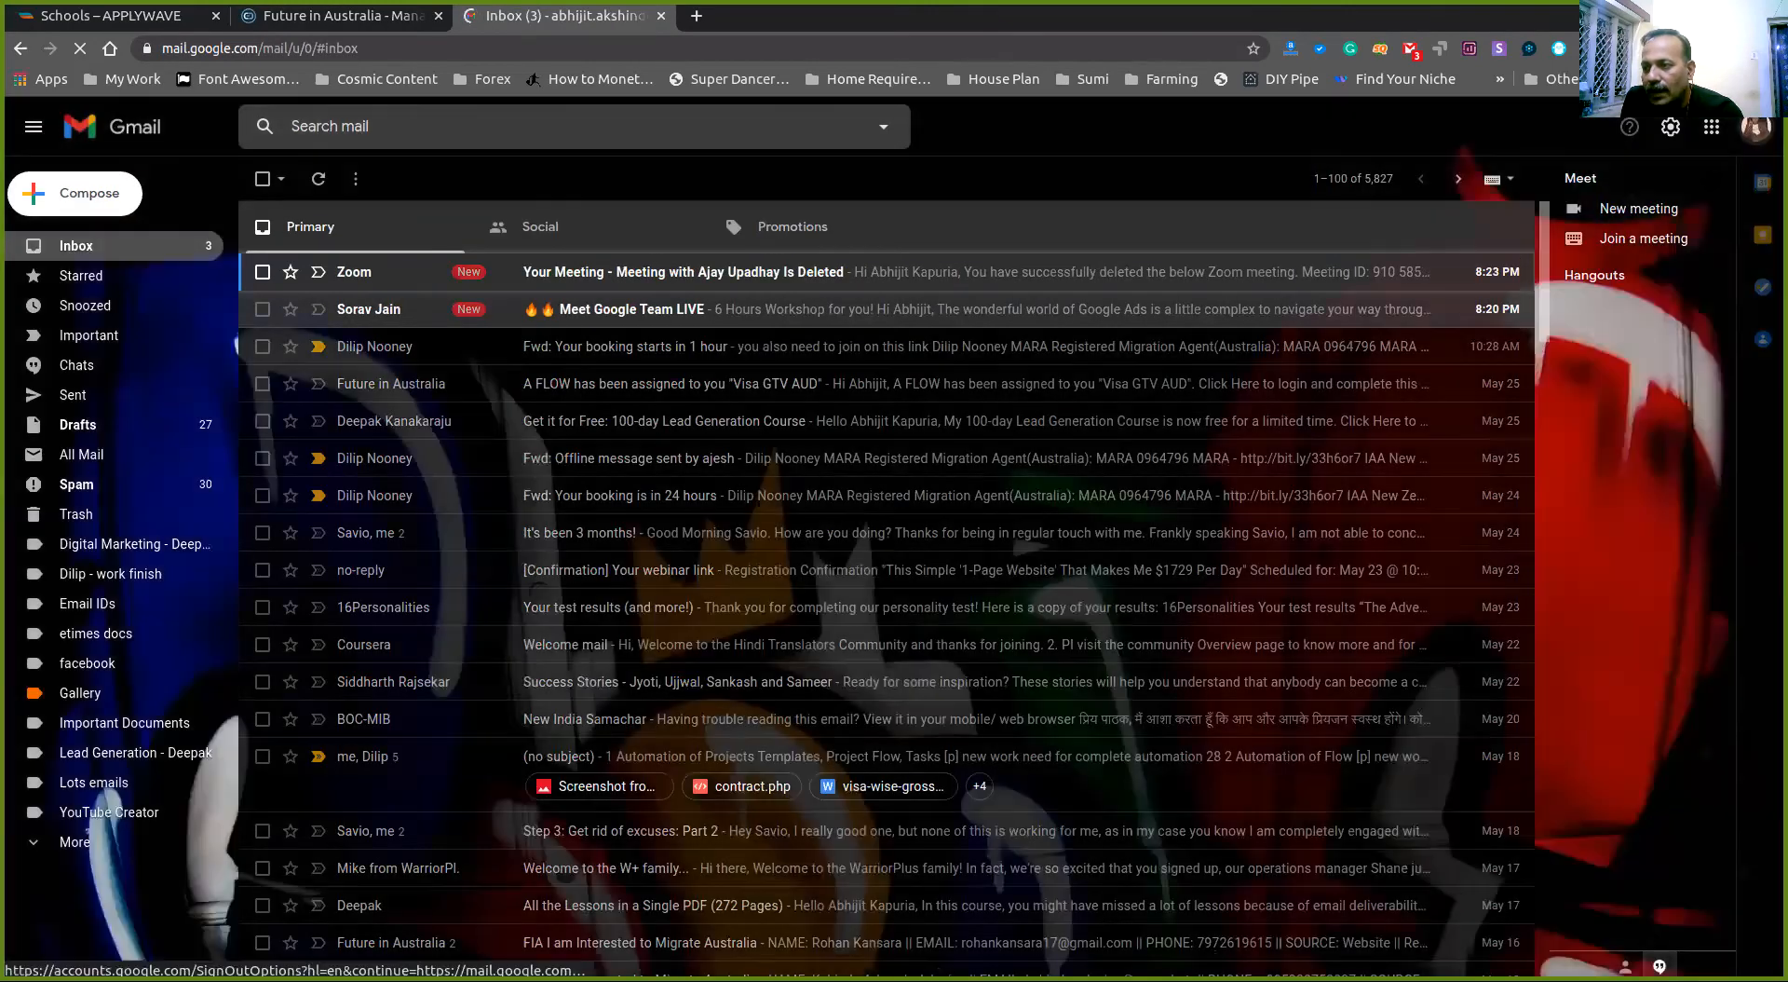
# - Switch Gmail to the Future in Australia company account and refresh its inbox
pyautogui.click(1756, 127)
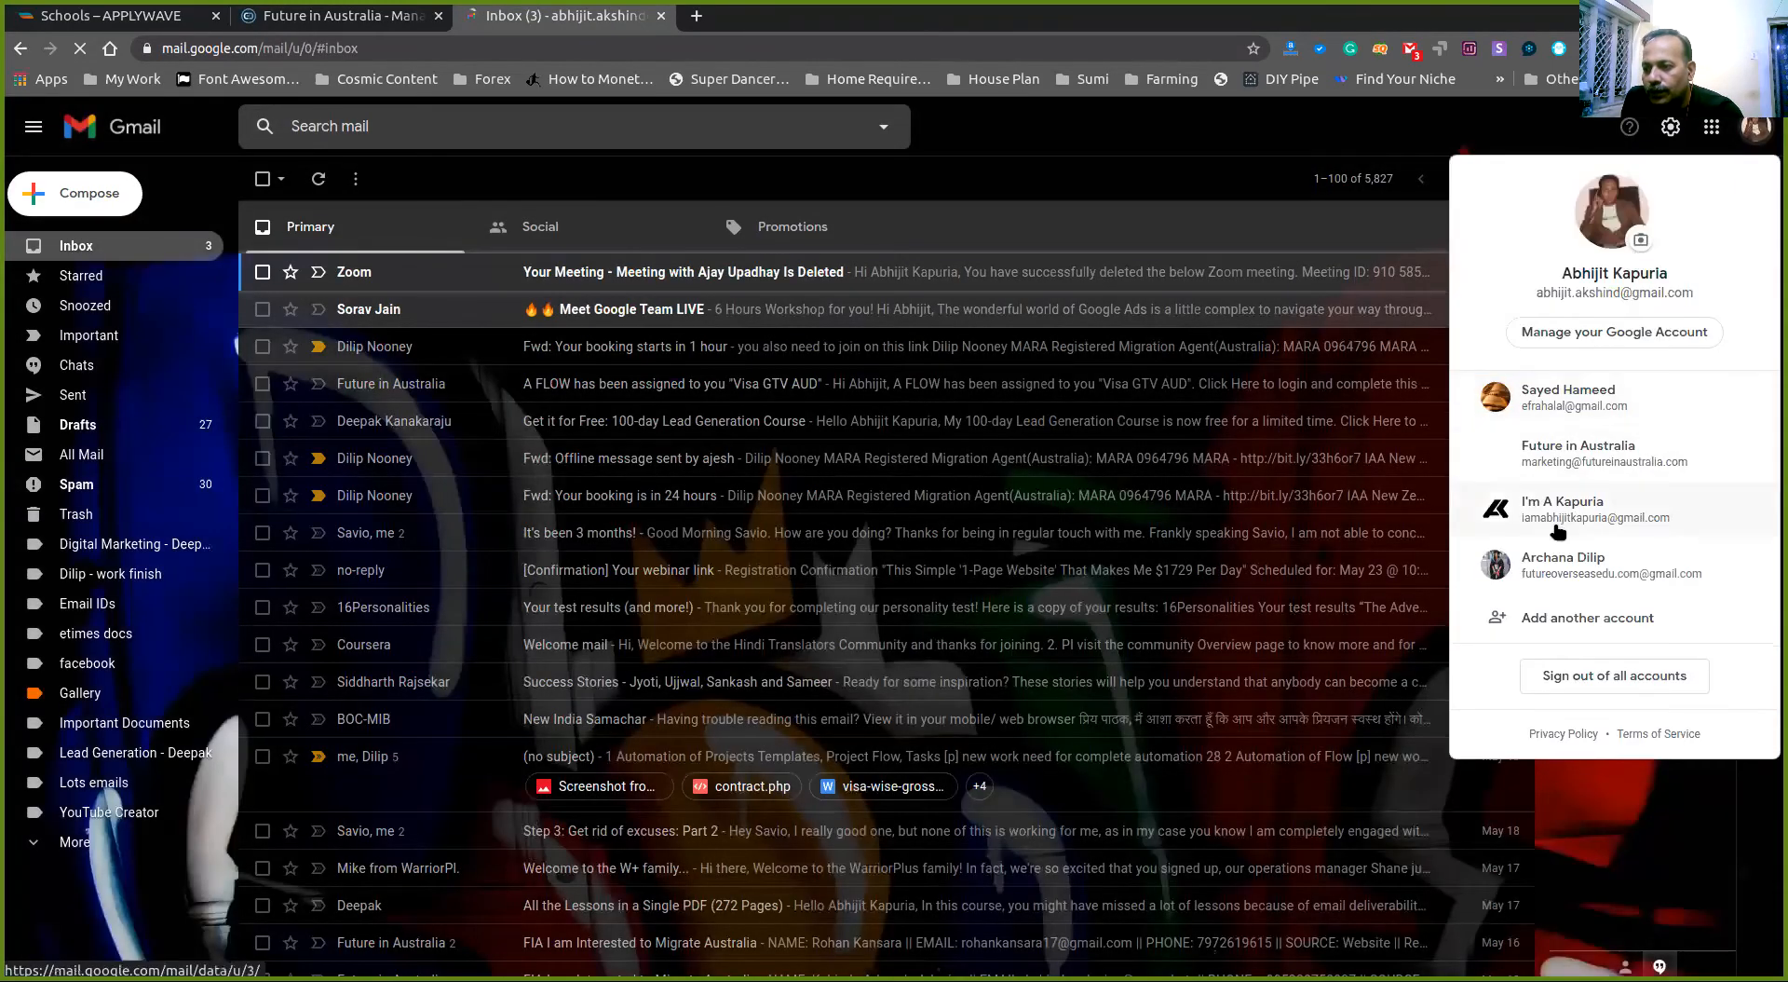
pyautogui.click(1556, 471)
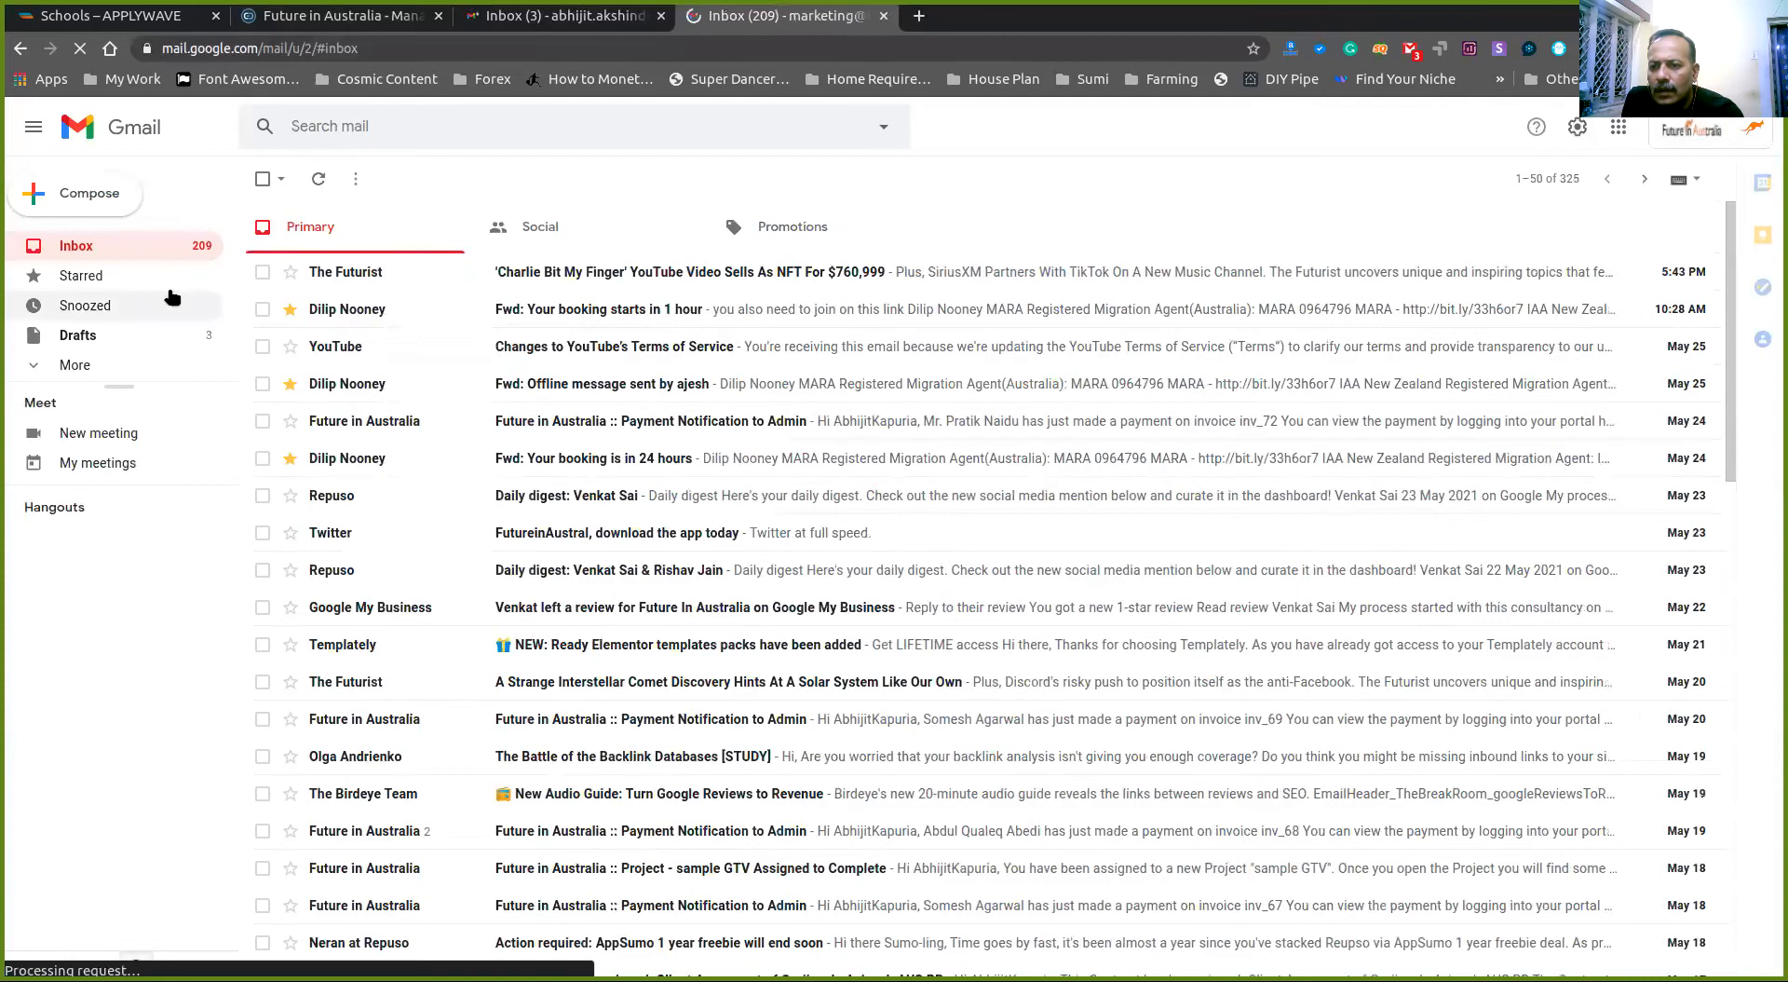
pyautogui.click(326, 177)
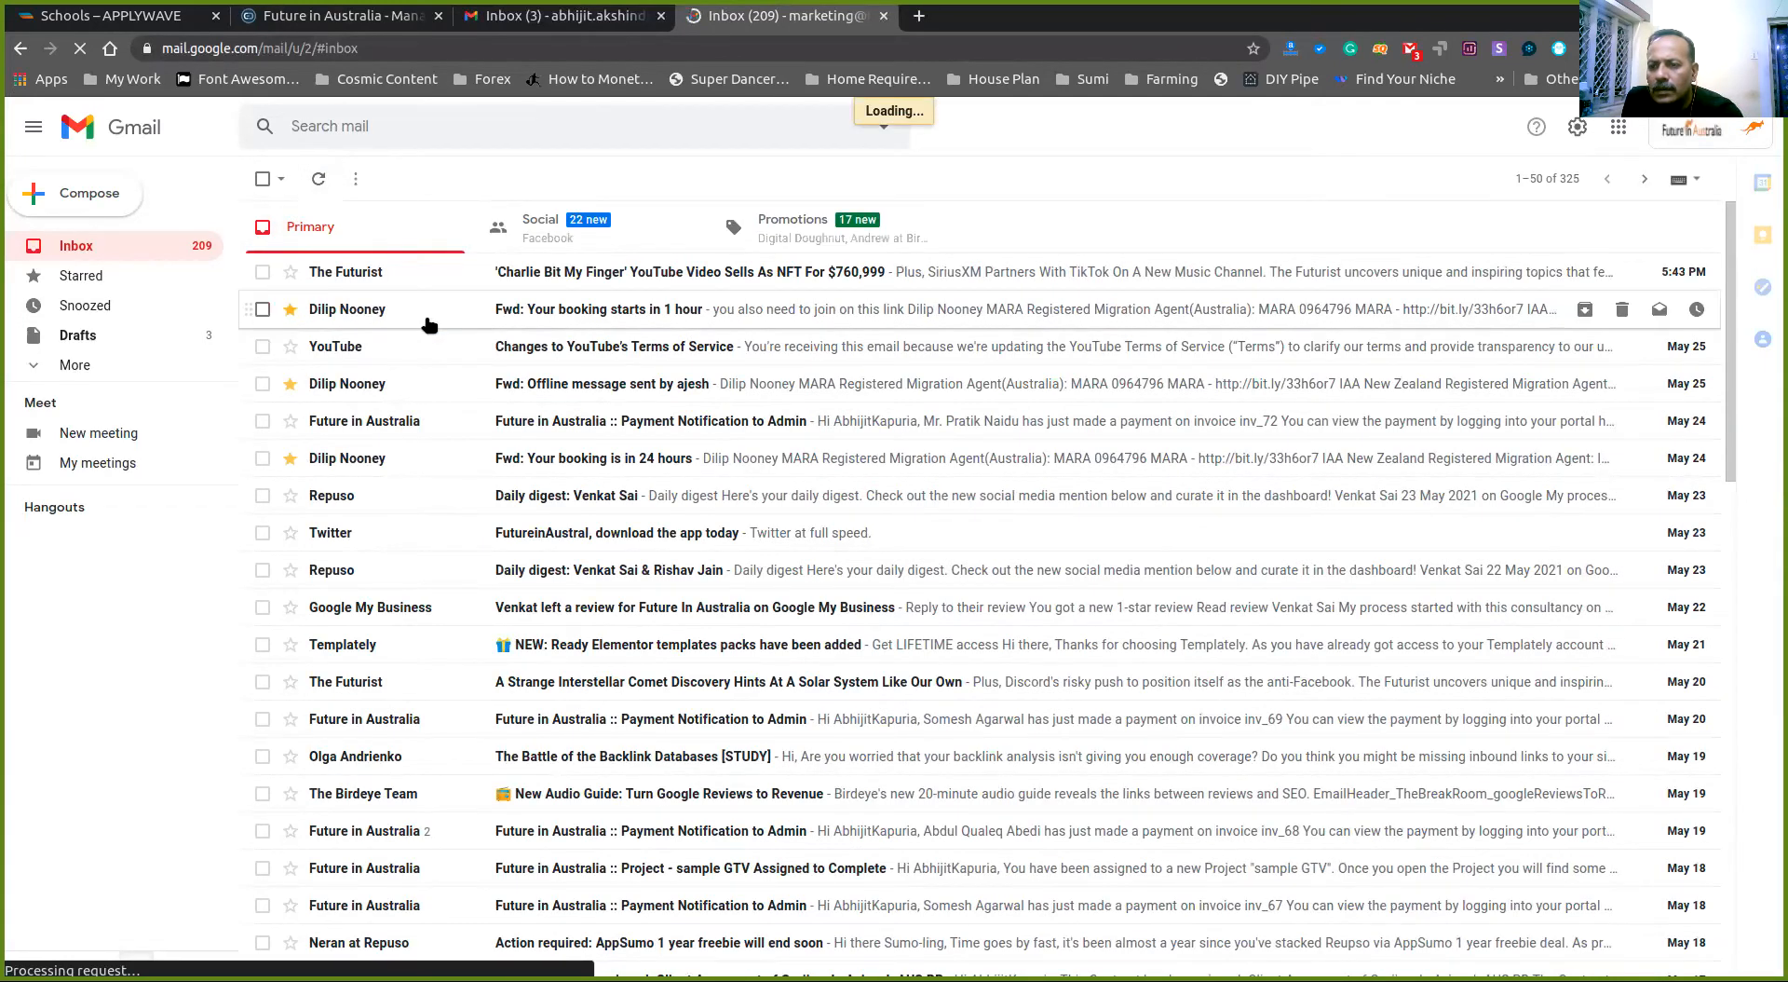
pyautogui.click(294, 19)
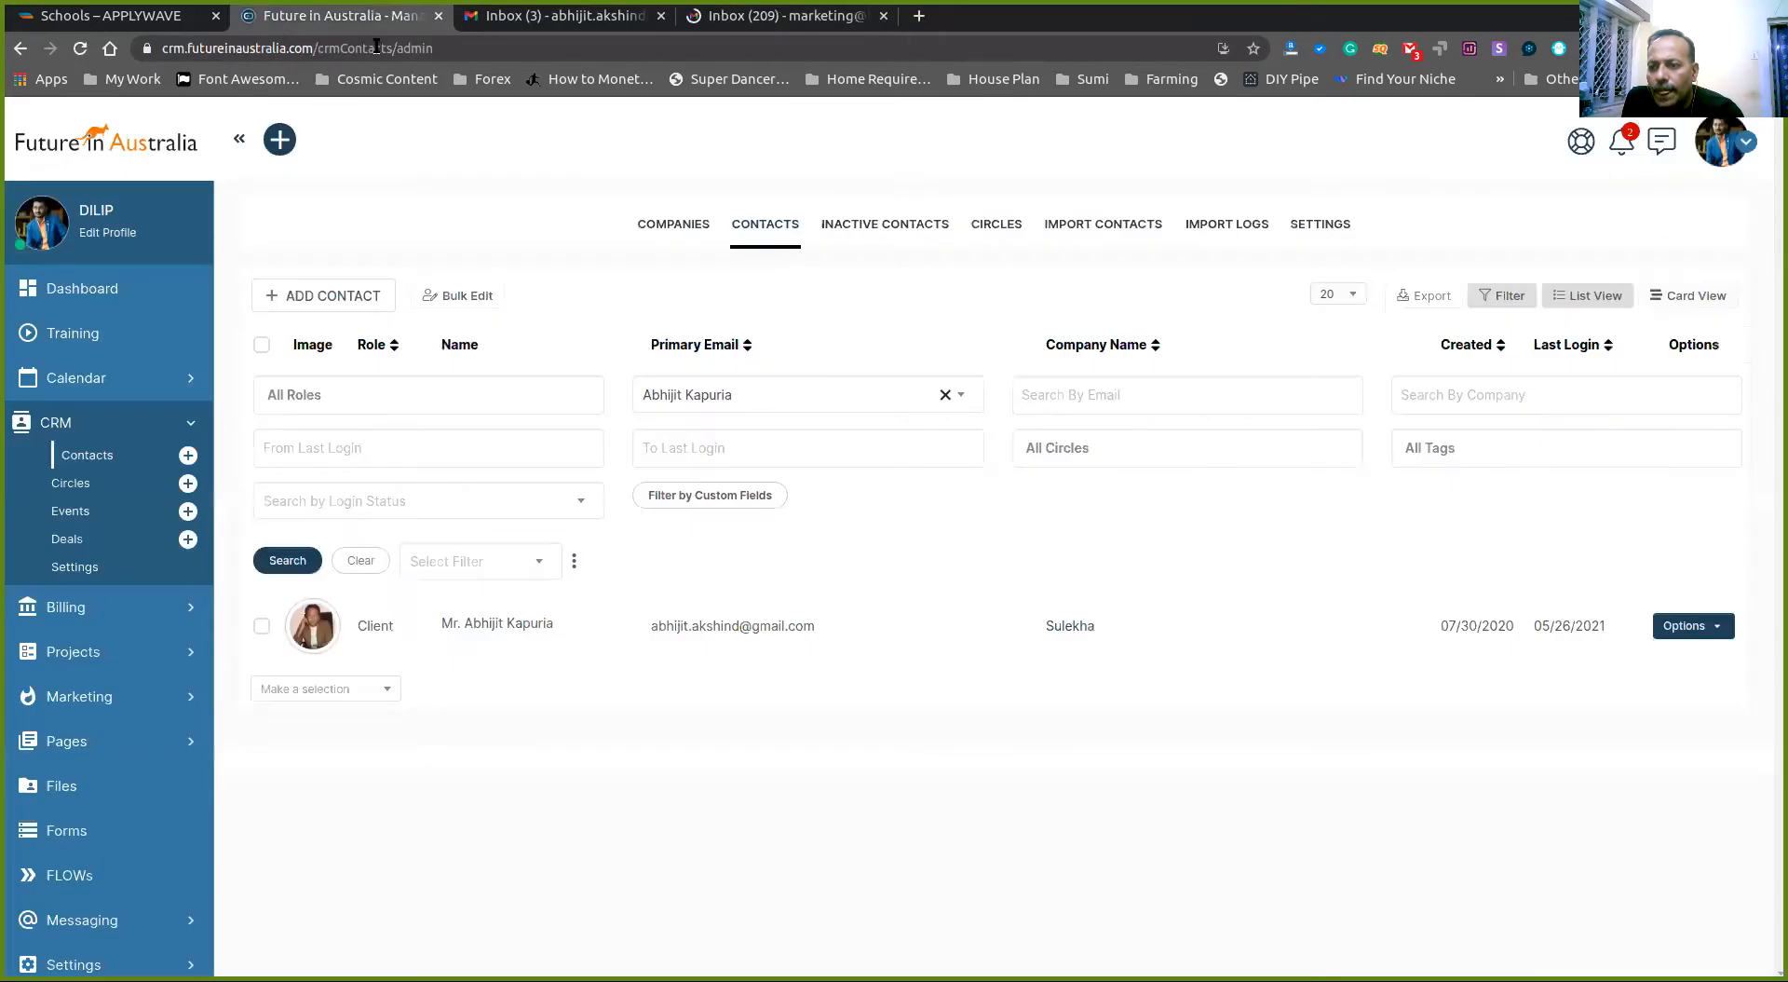
# - Log out of SuiteDash and sign in with the marketing account's e-mail and password
pyautogui.click(1748, 148)
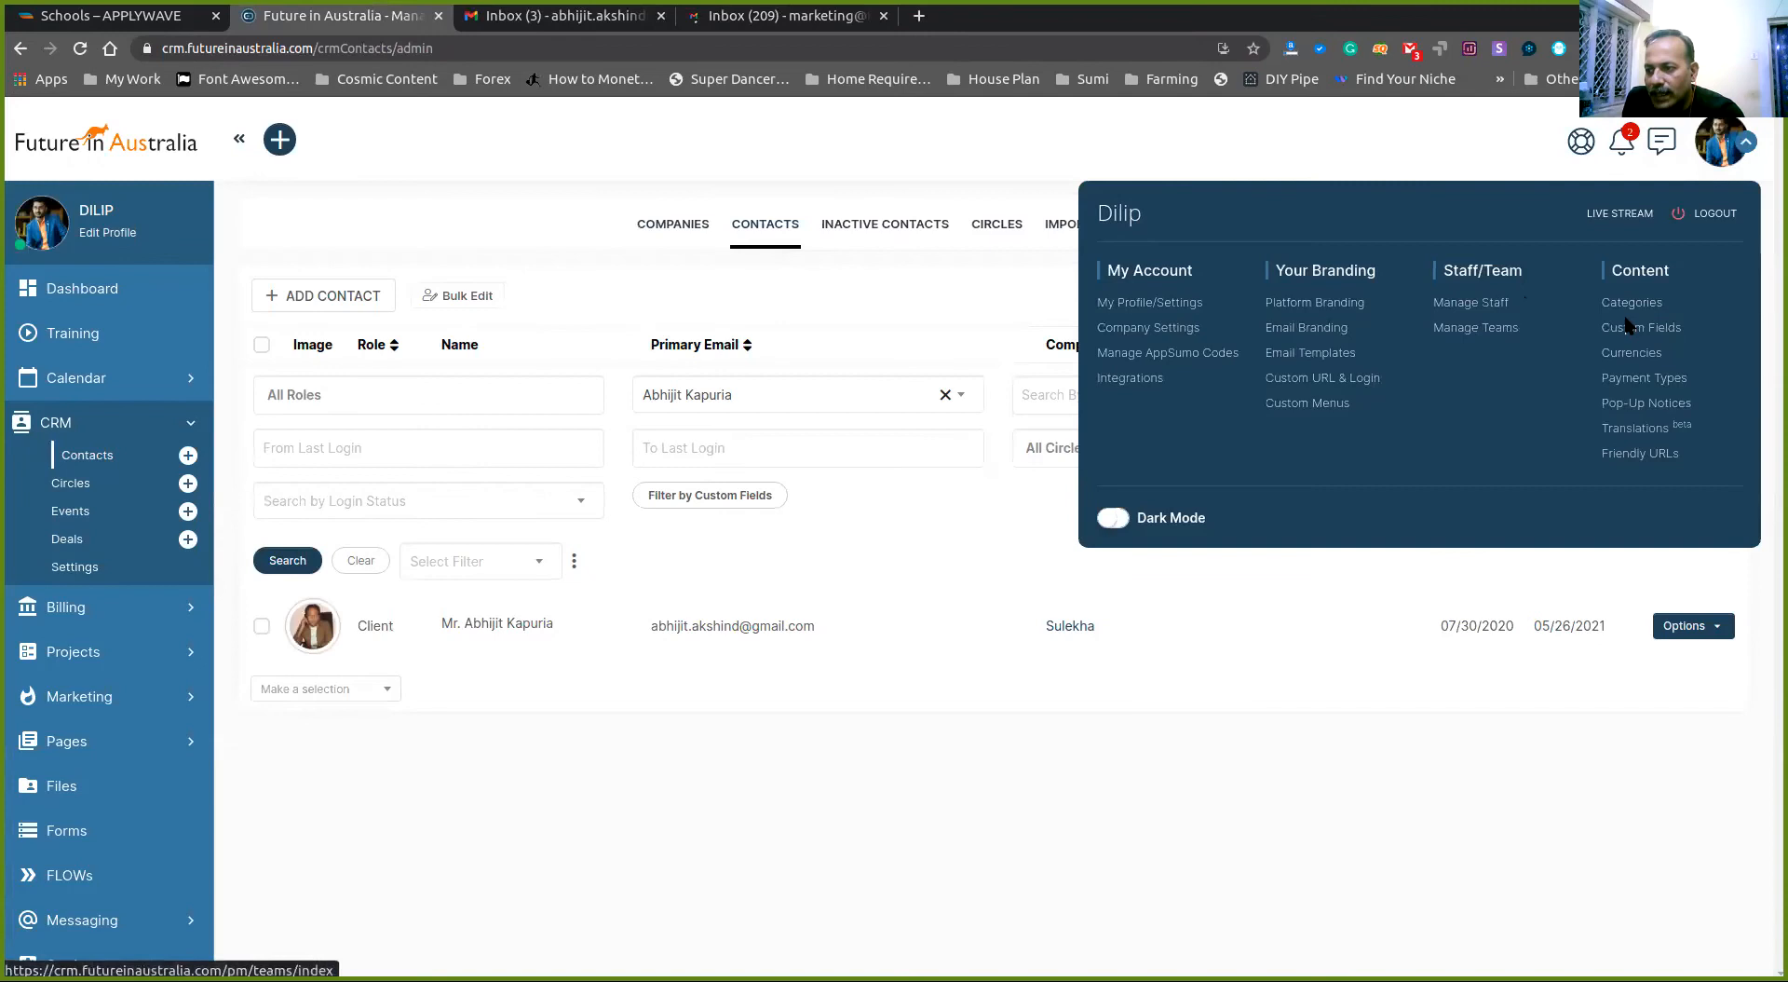
pyautogui.click(1712, 218)
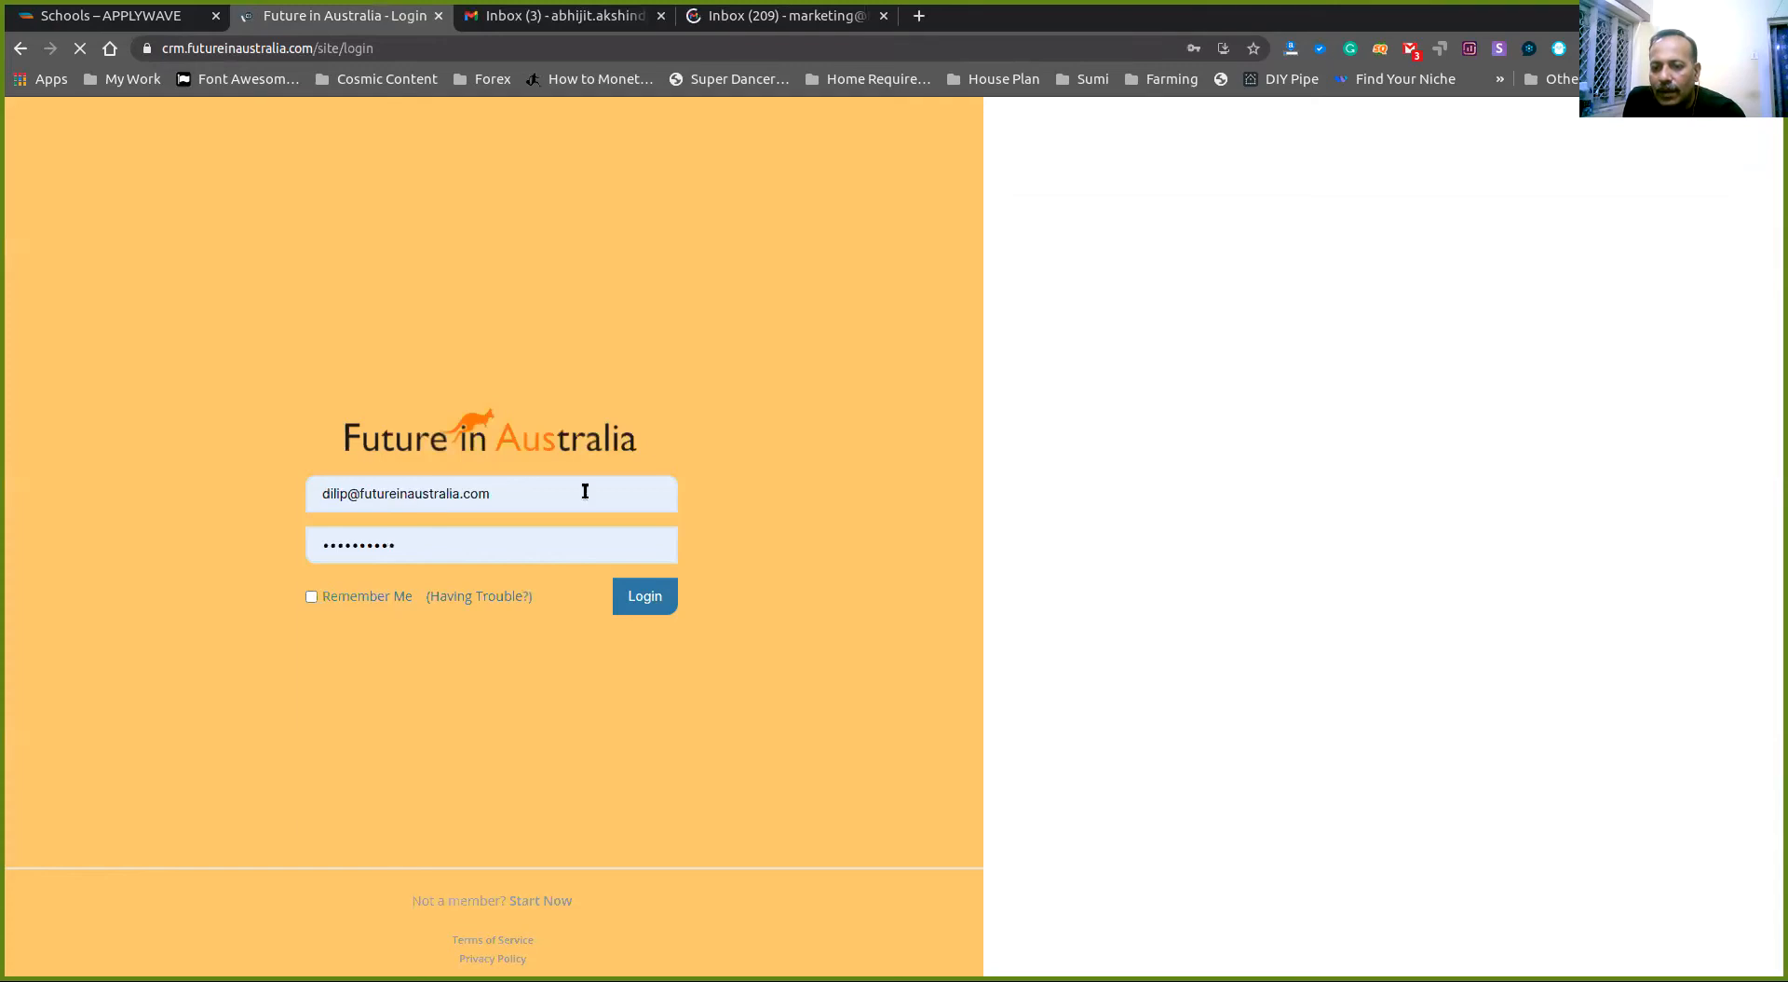
pyautogui.click(584, 493)
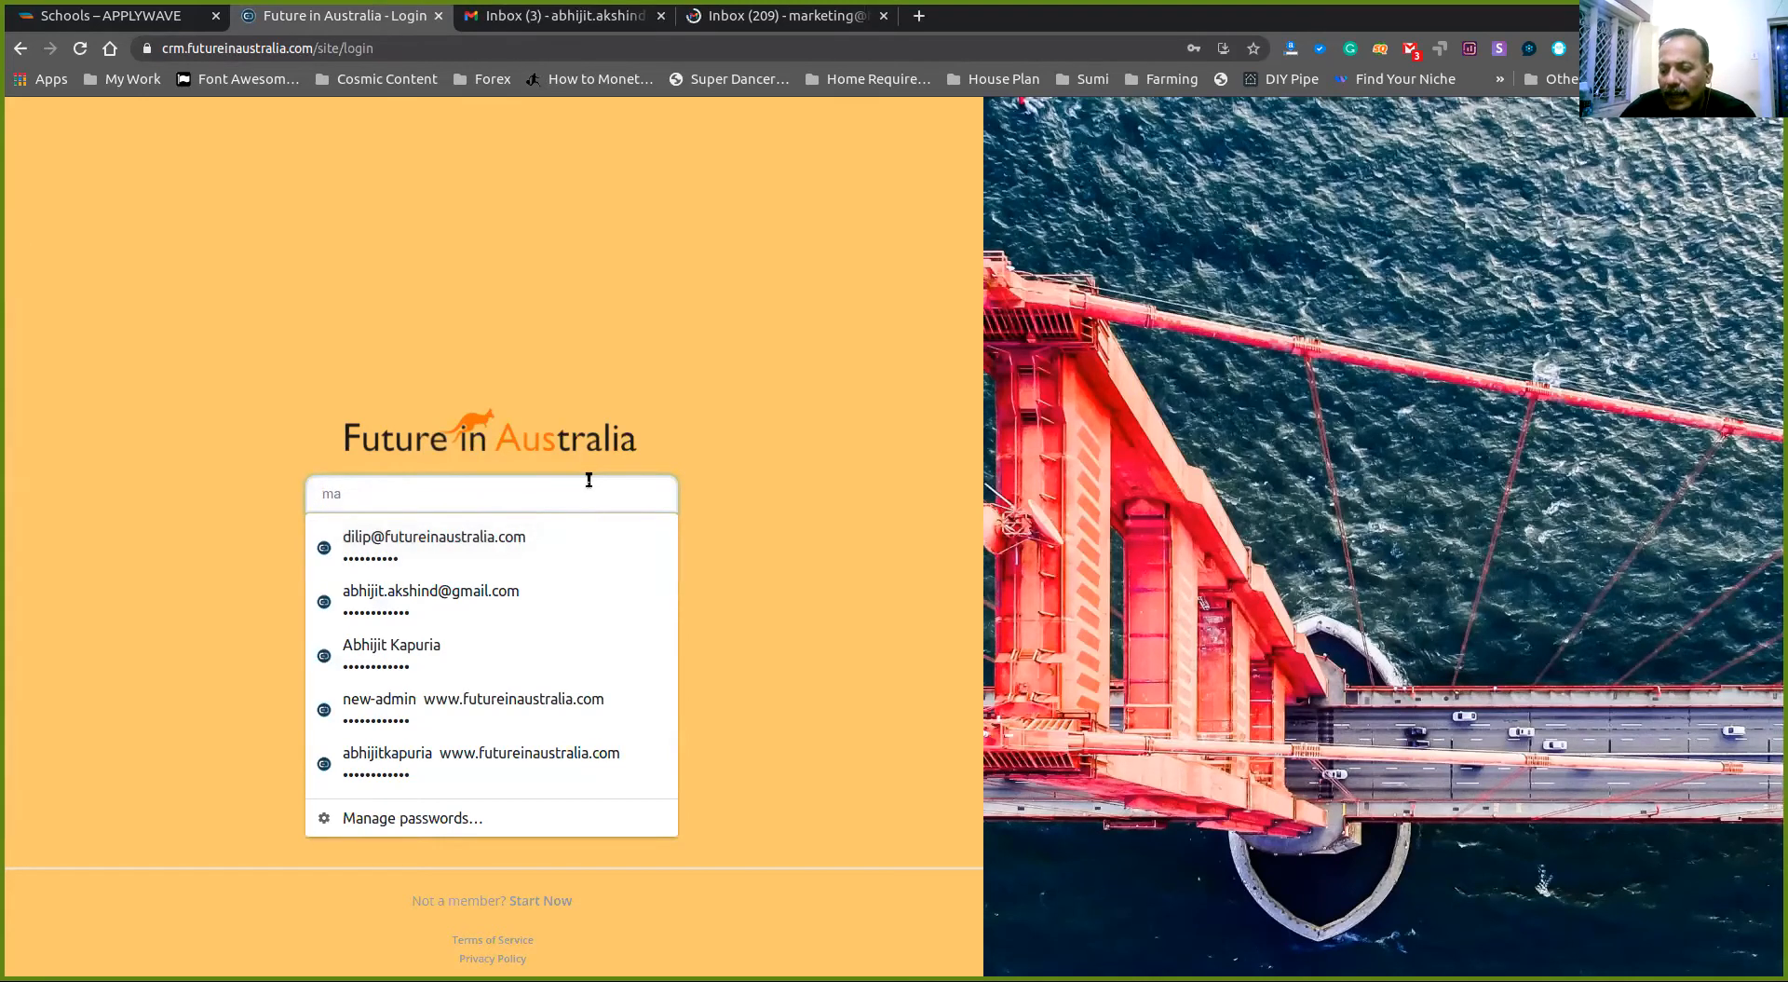
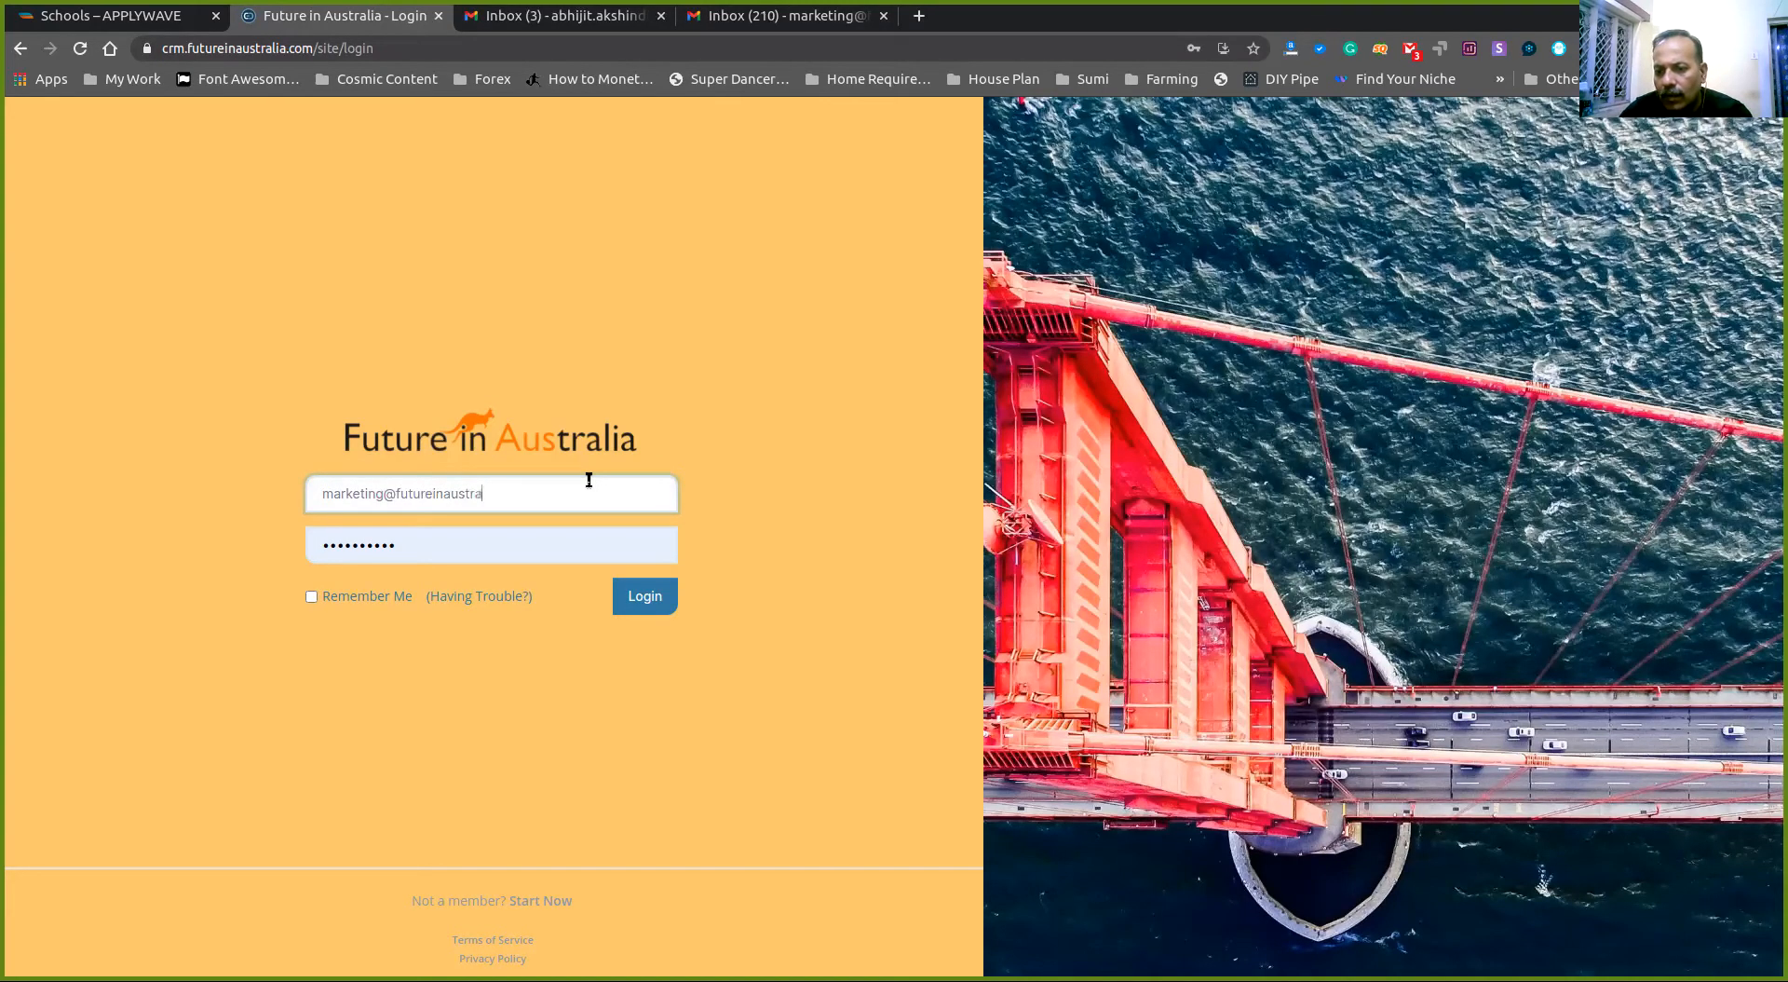
pyautogui.press('Tab')
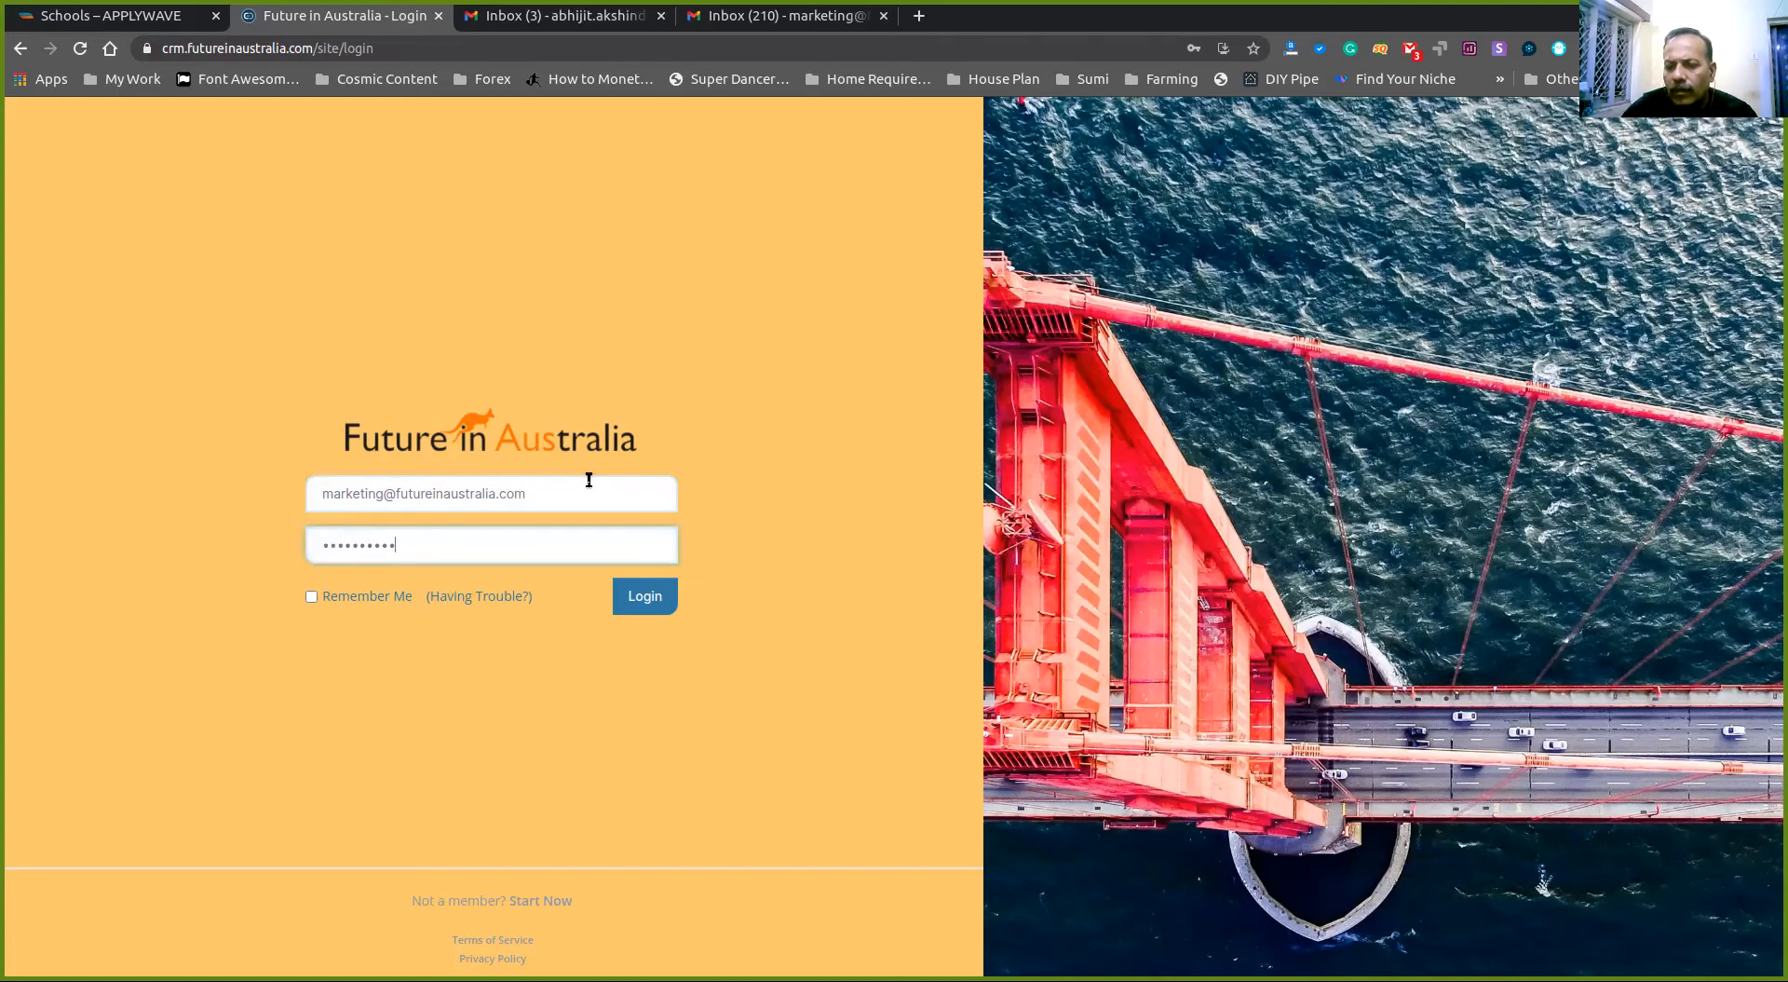
pyautogui.press('Return')
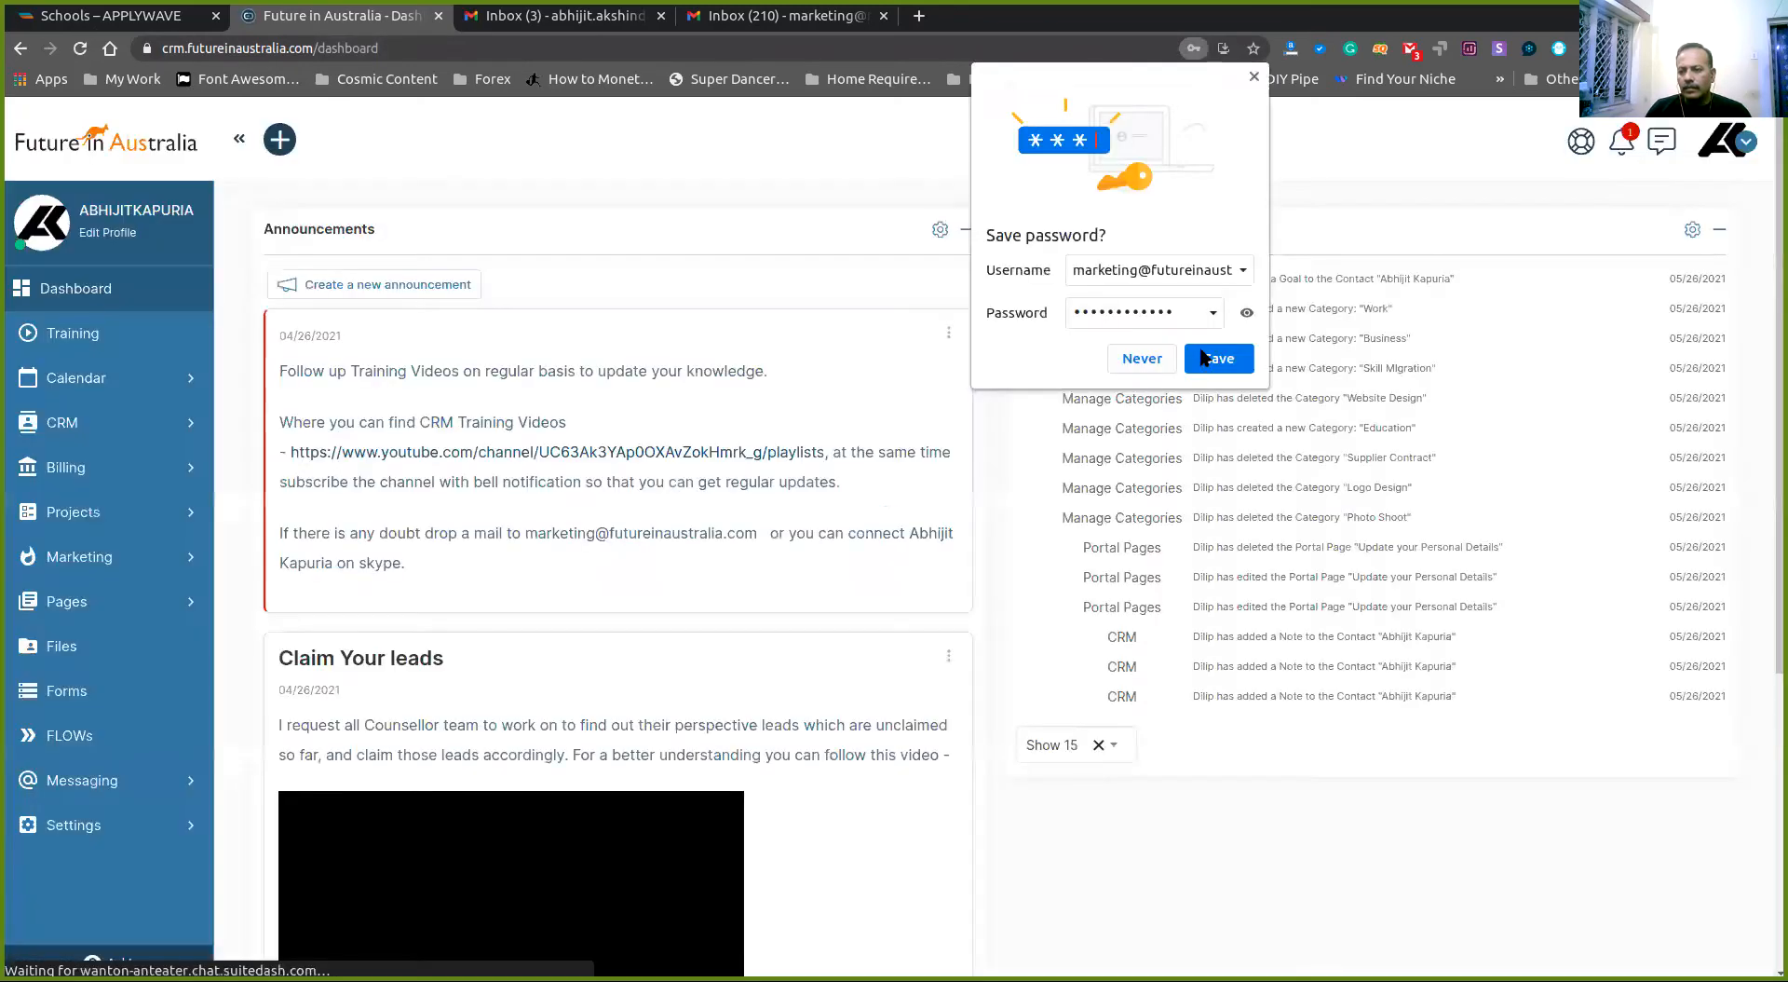
# - Save the login in Chrome, dismiss the password warning, and open CRM Deals
pyautogui.click(1215, 359)
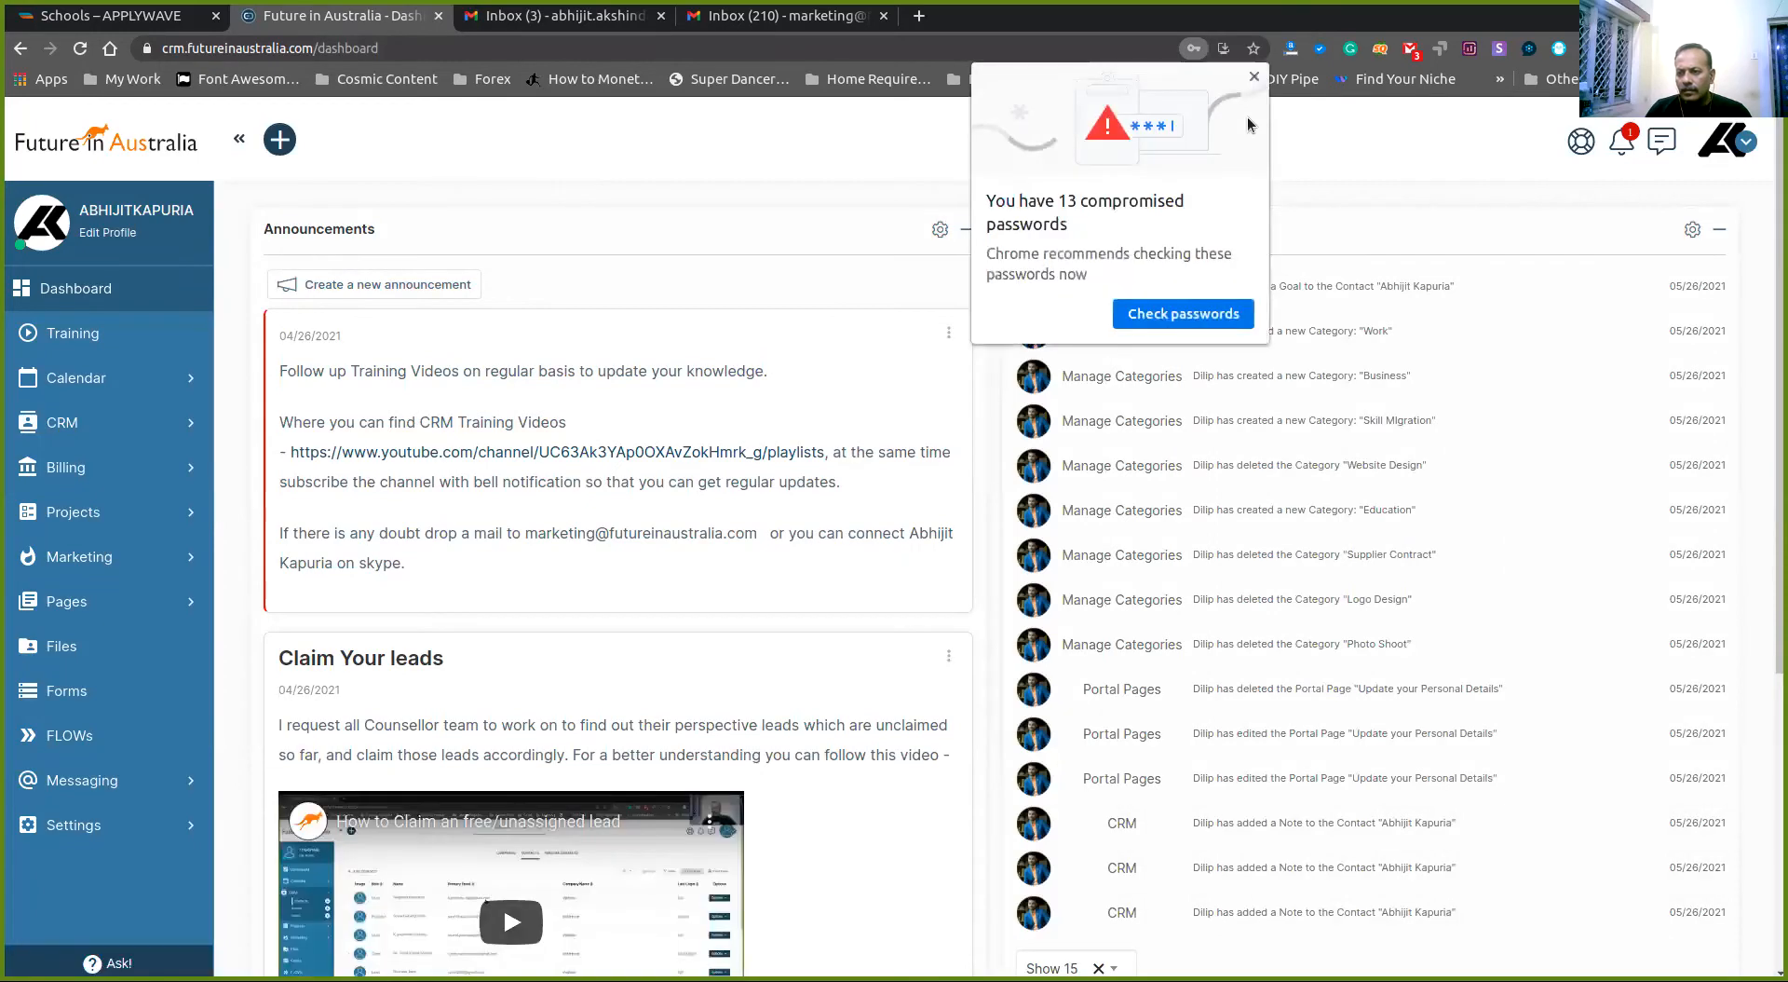
pyautogui.click(1253, 78)
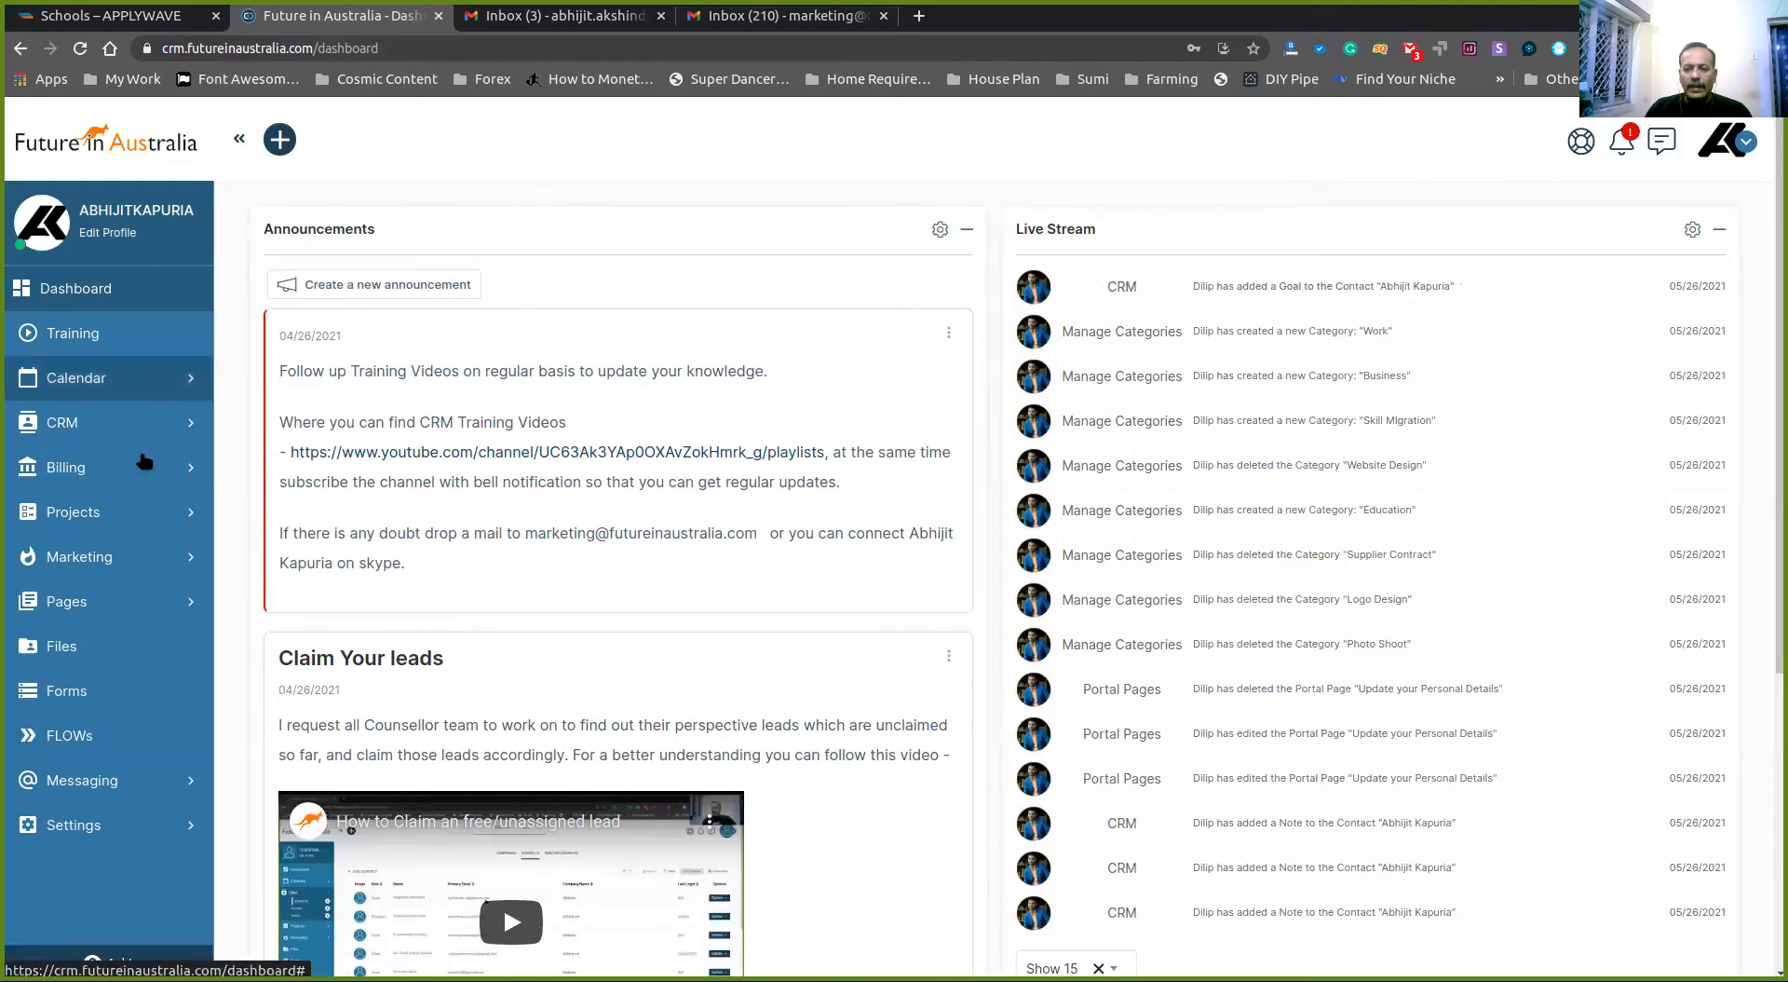
pyautogui.click(184, 429)
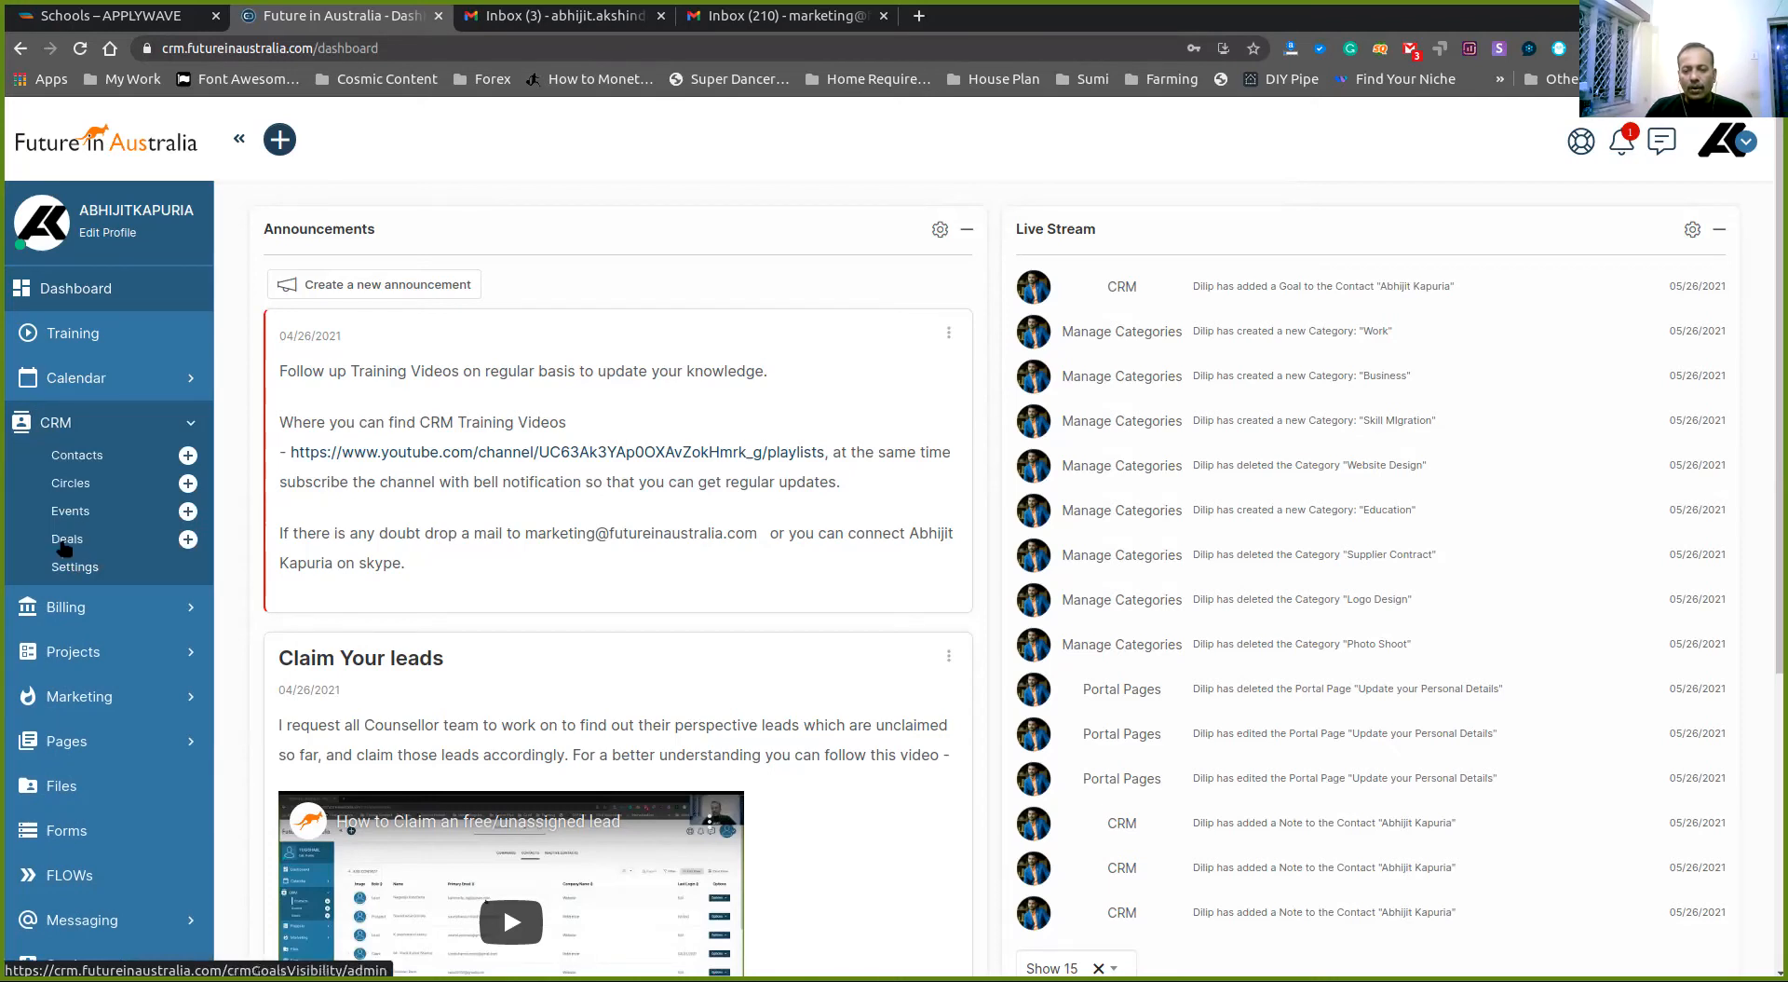
pyautogui.click(65, 545)
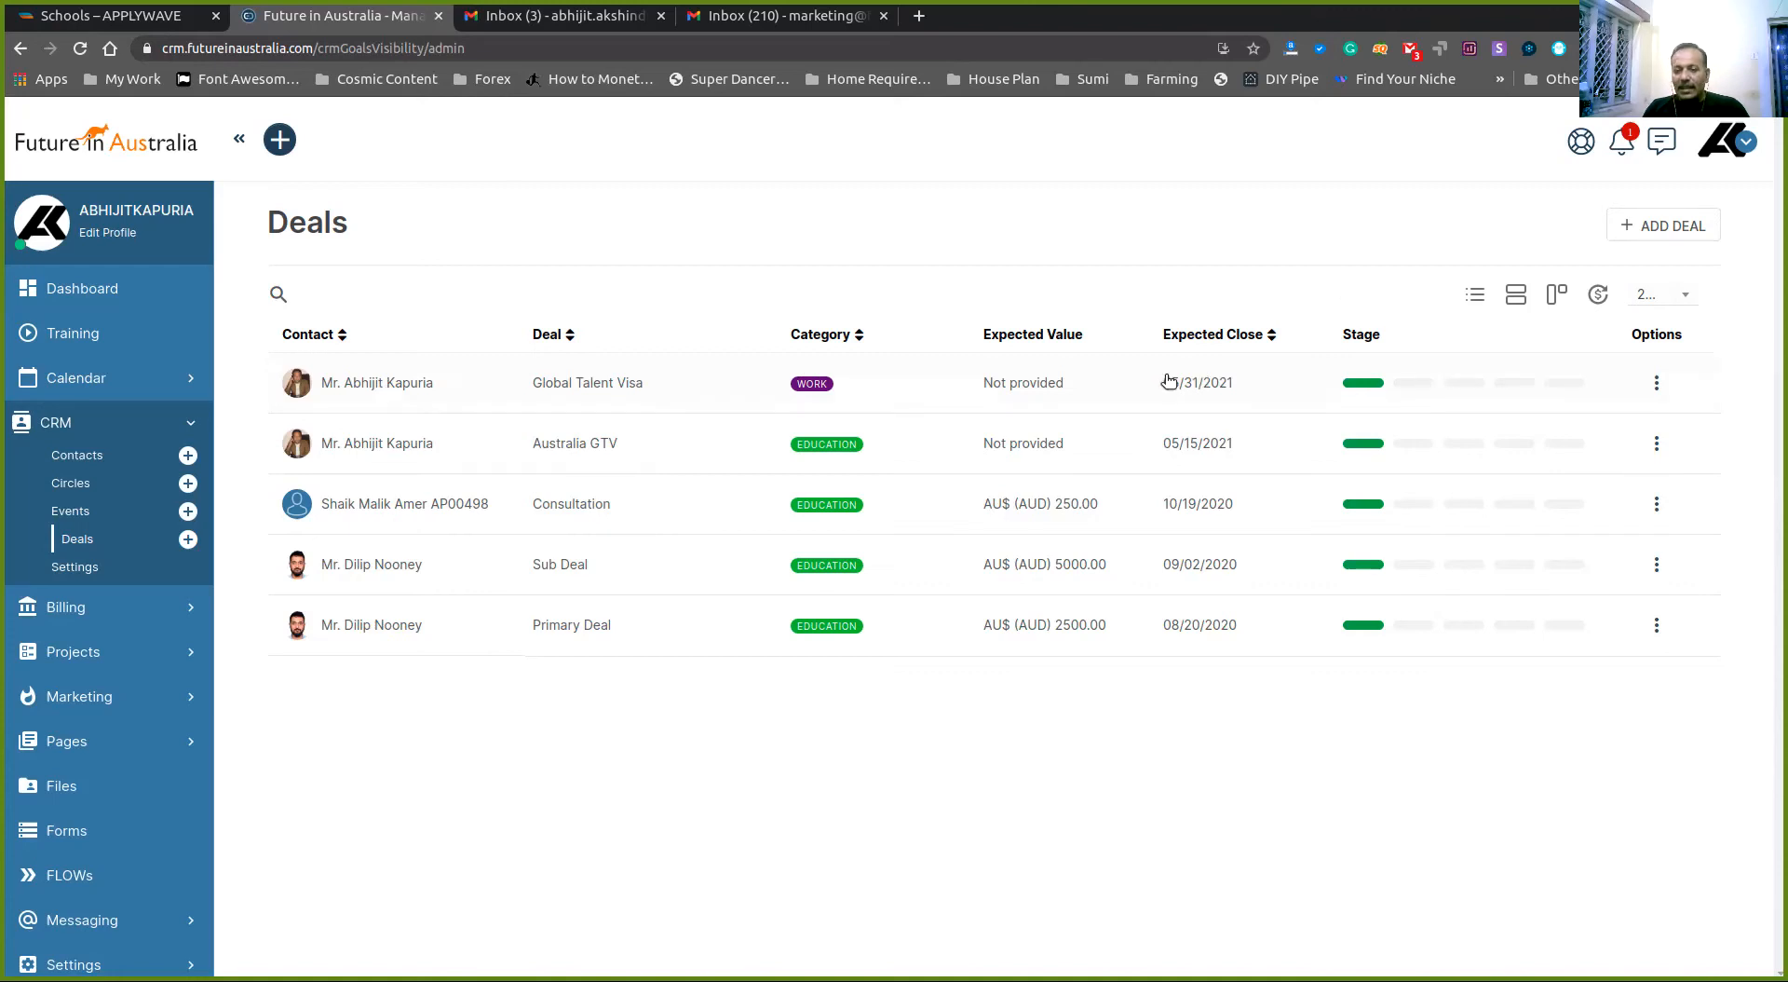
pyautogui.click(374, 389)
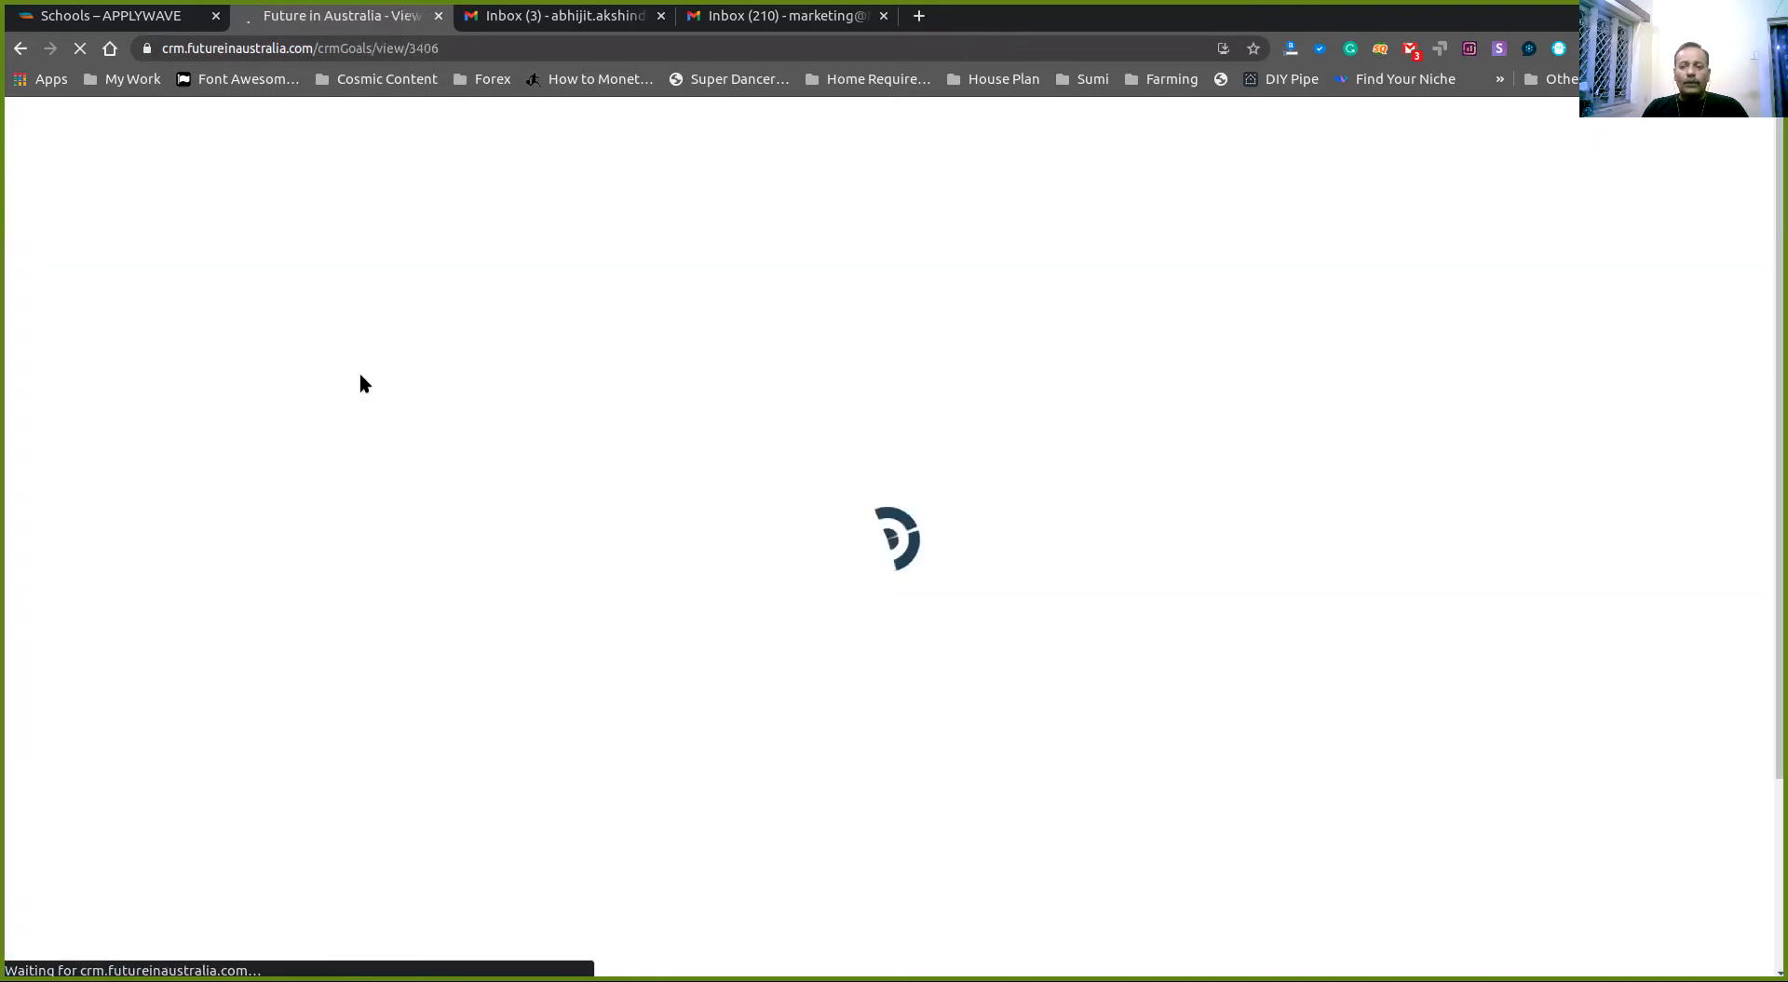
pyautogui.click(559, 16)
pyautogui.click(338, 11)
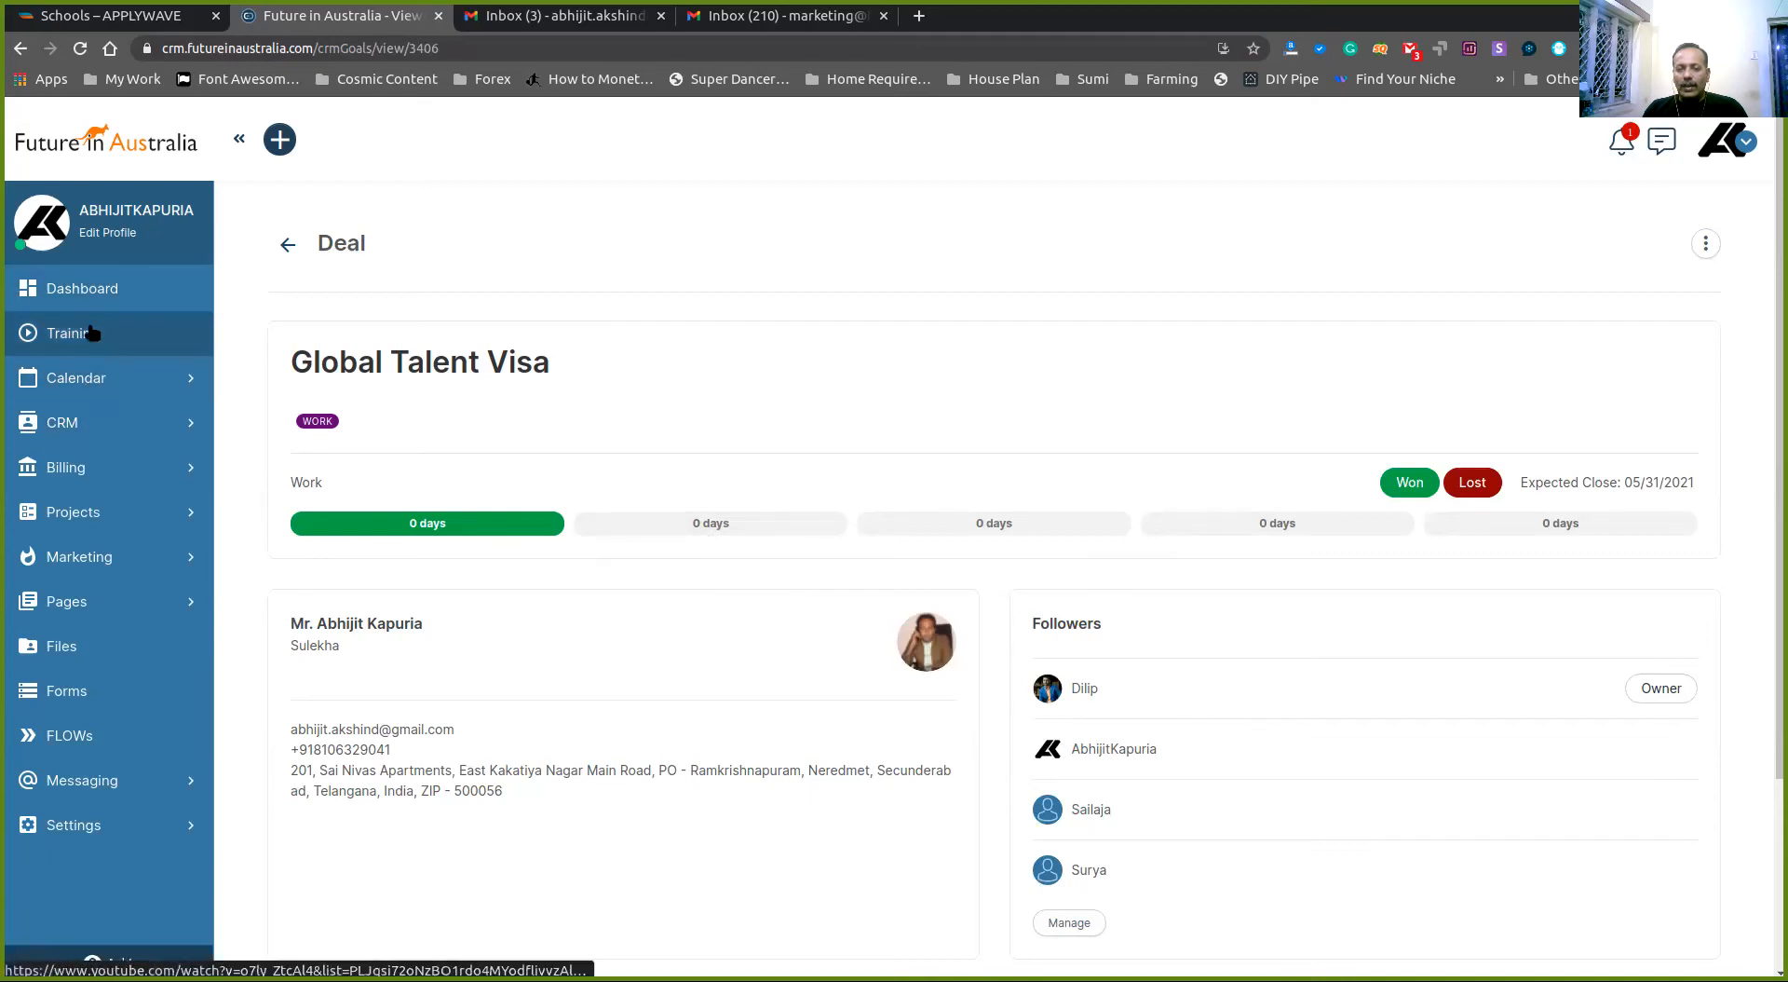
pyautogui.click(67, 474)
pyautogui.click(75, 500)
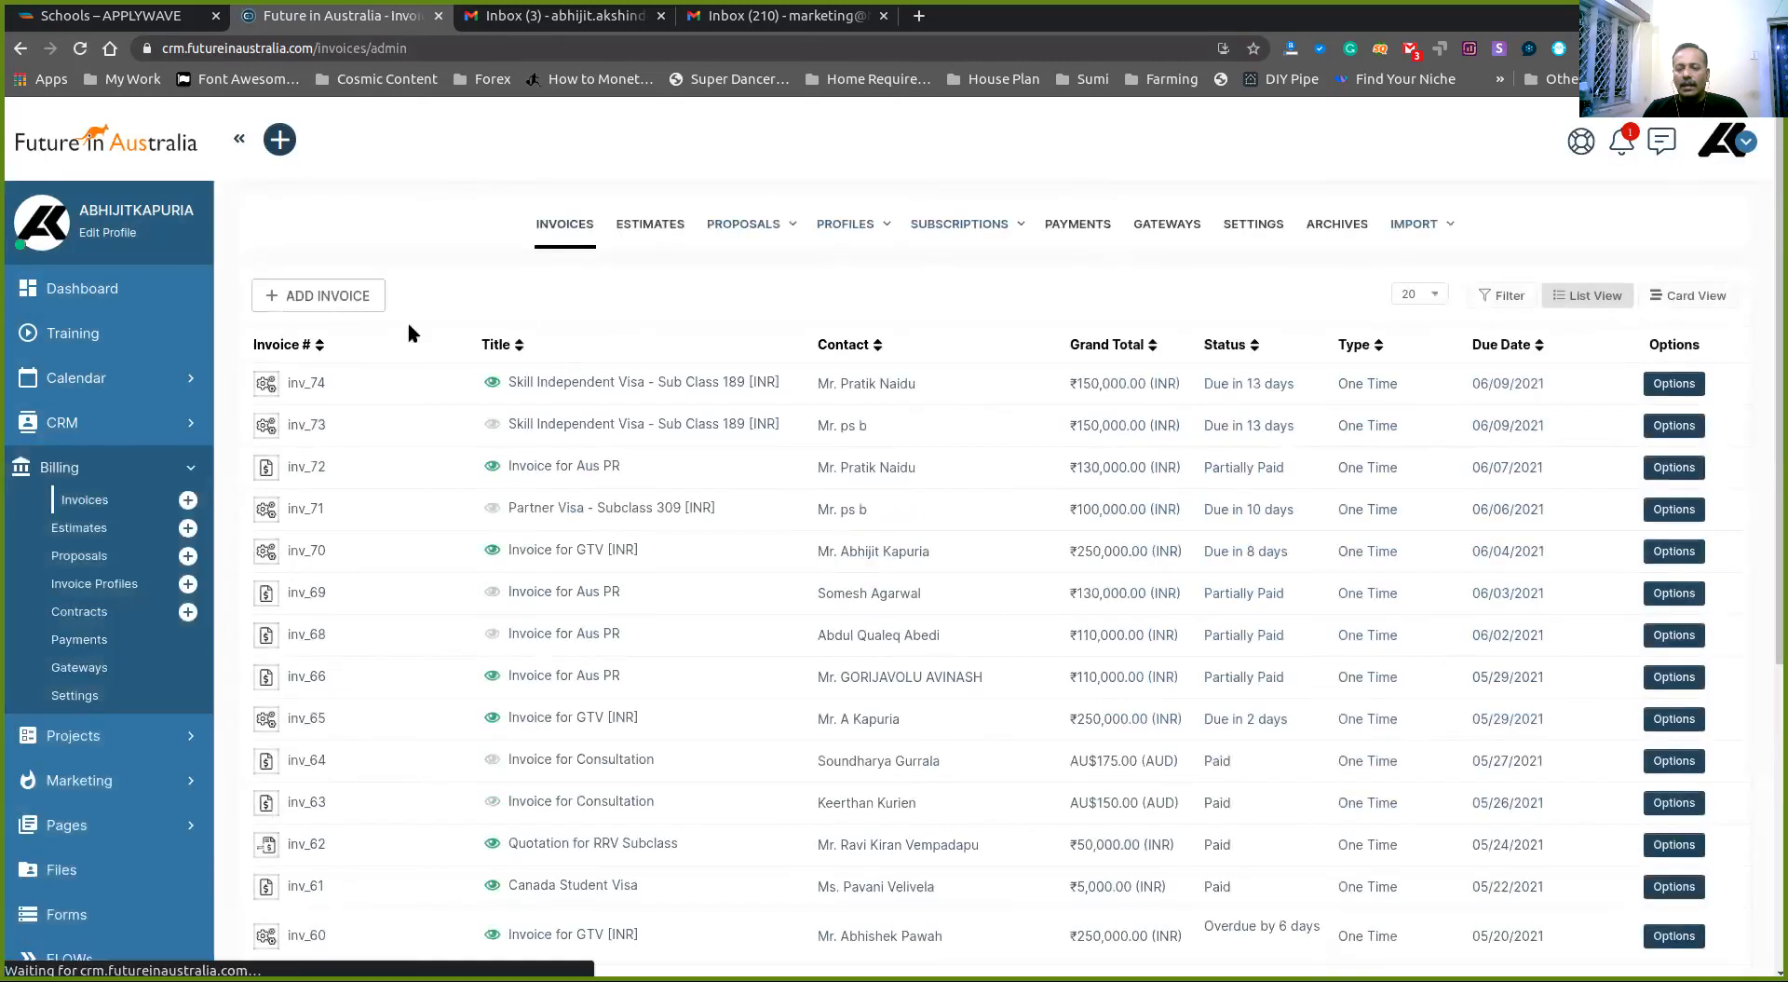
# - View the Billing Estimates list, then return to the CRM Deals list
pyautogui.click(96, 530)
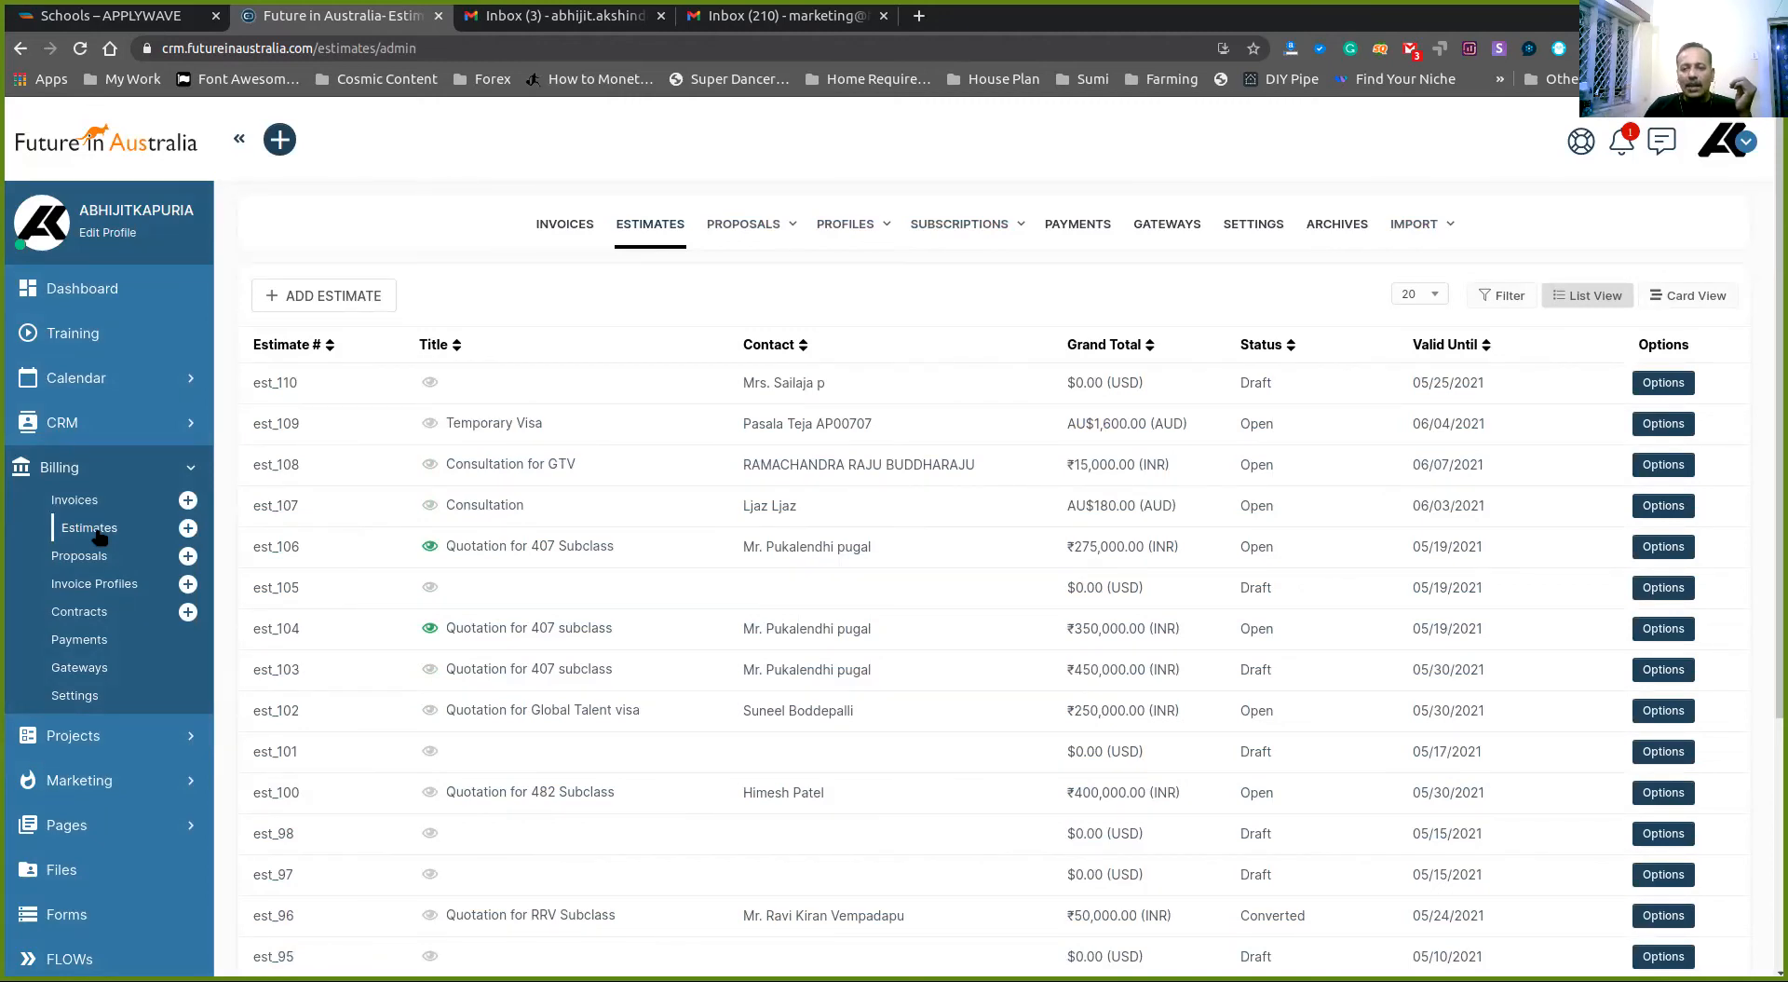
pyautogui.click(103, 422)
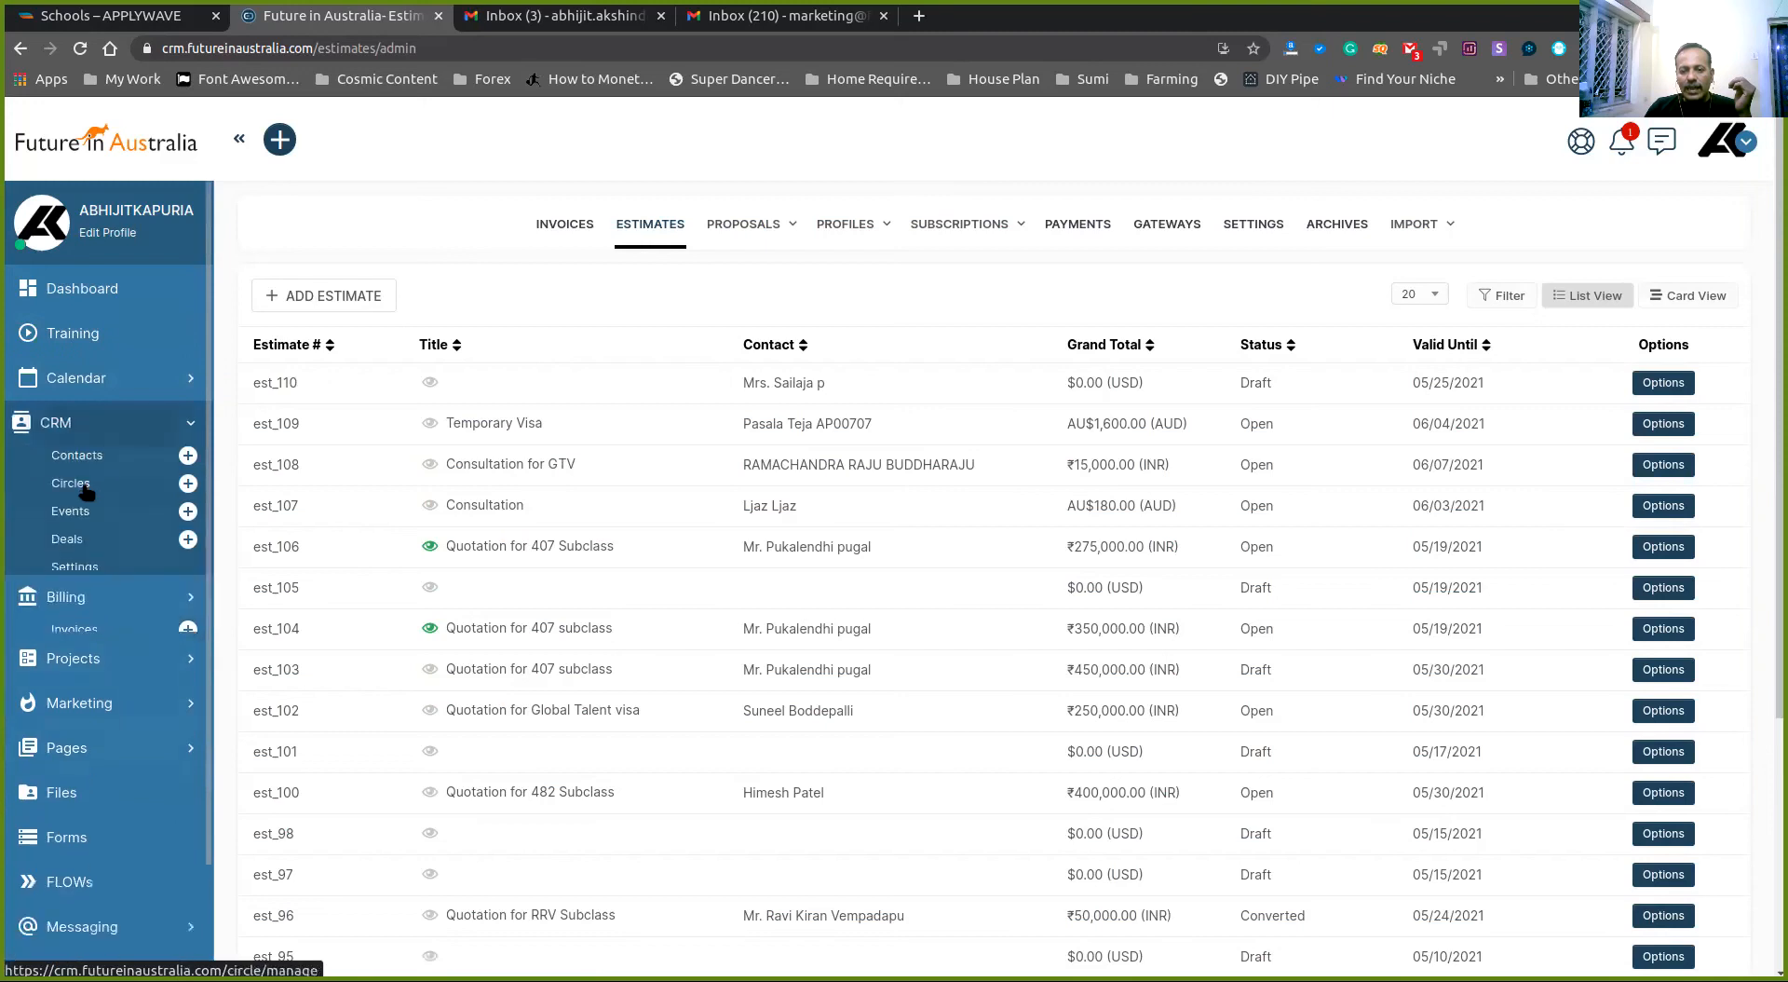
pyautogui.click(81, 548)
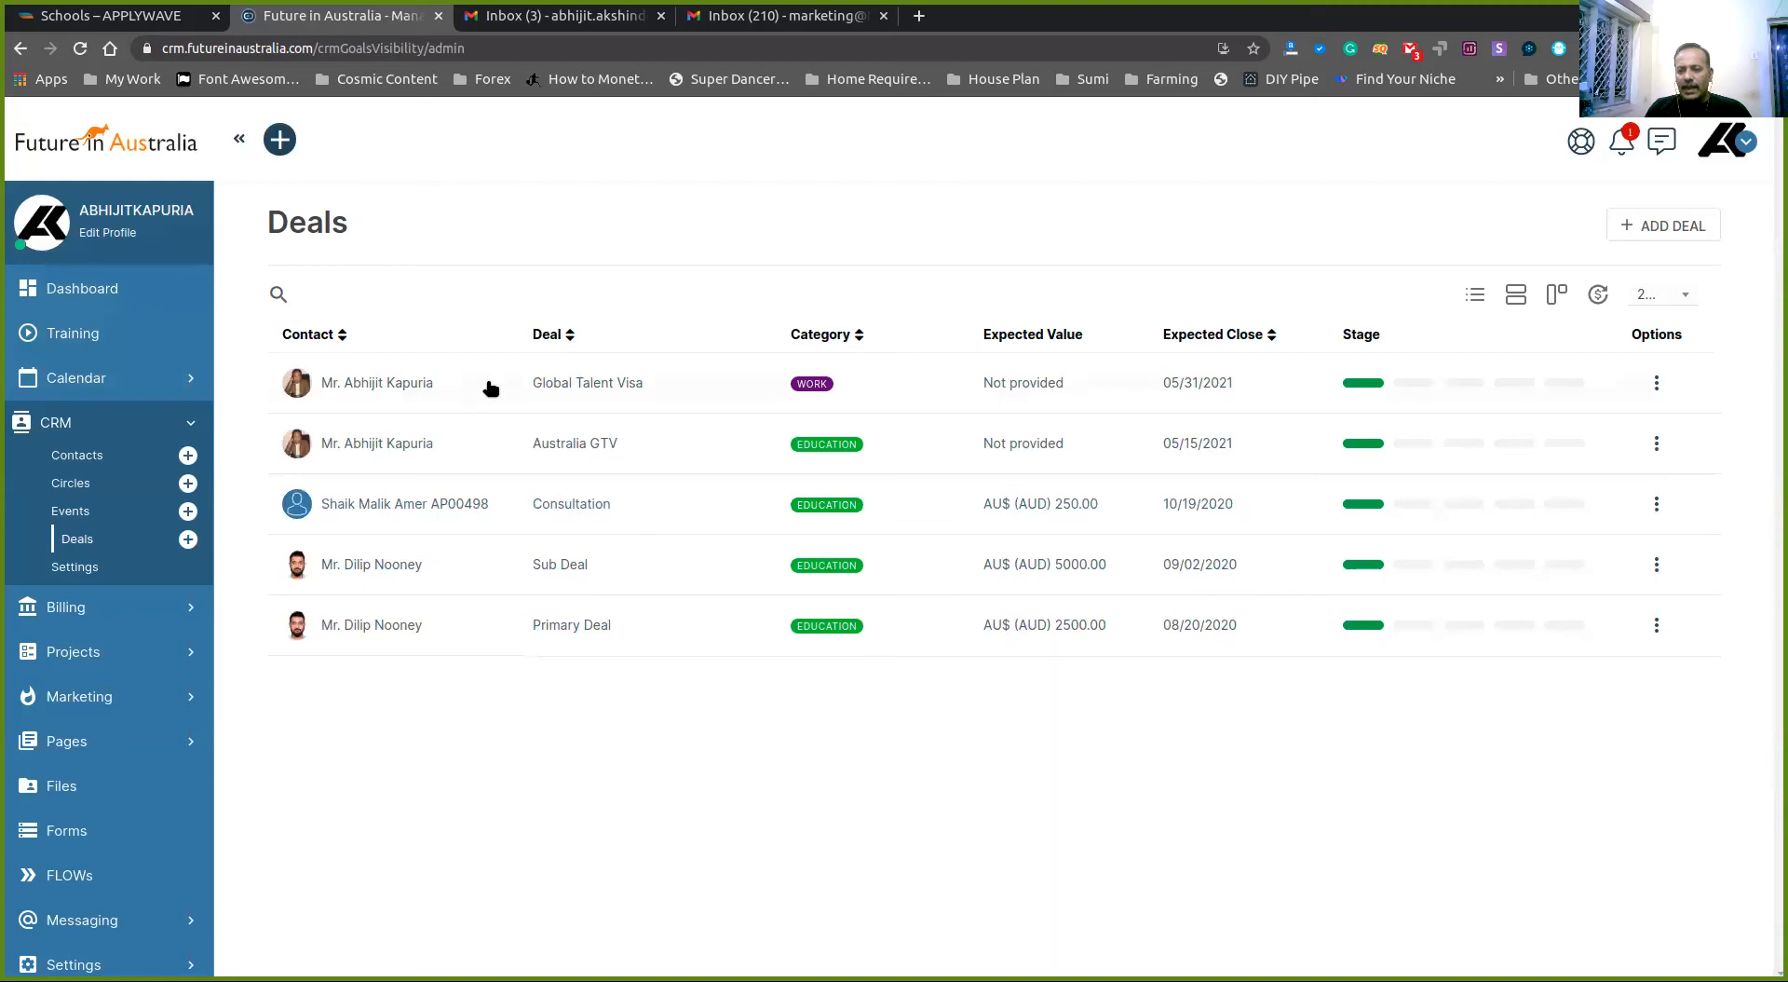
pyautogui.click(601, 379)
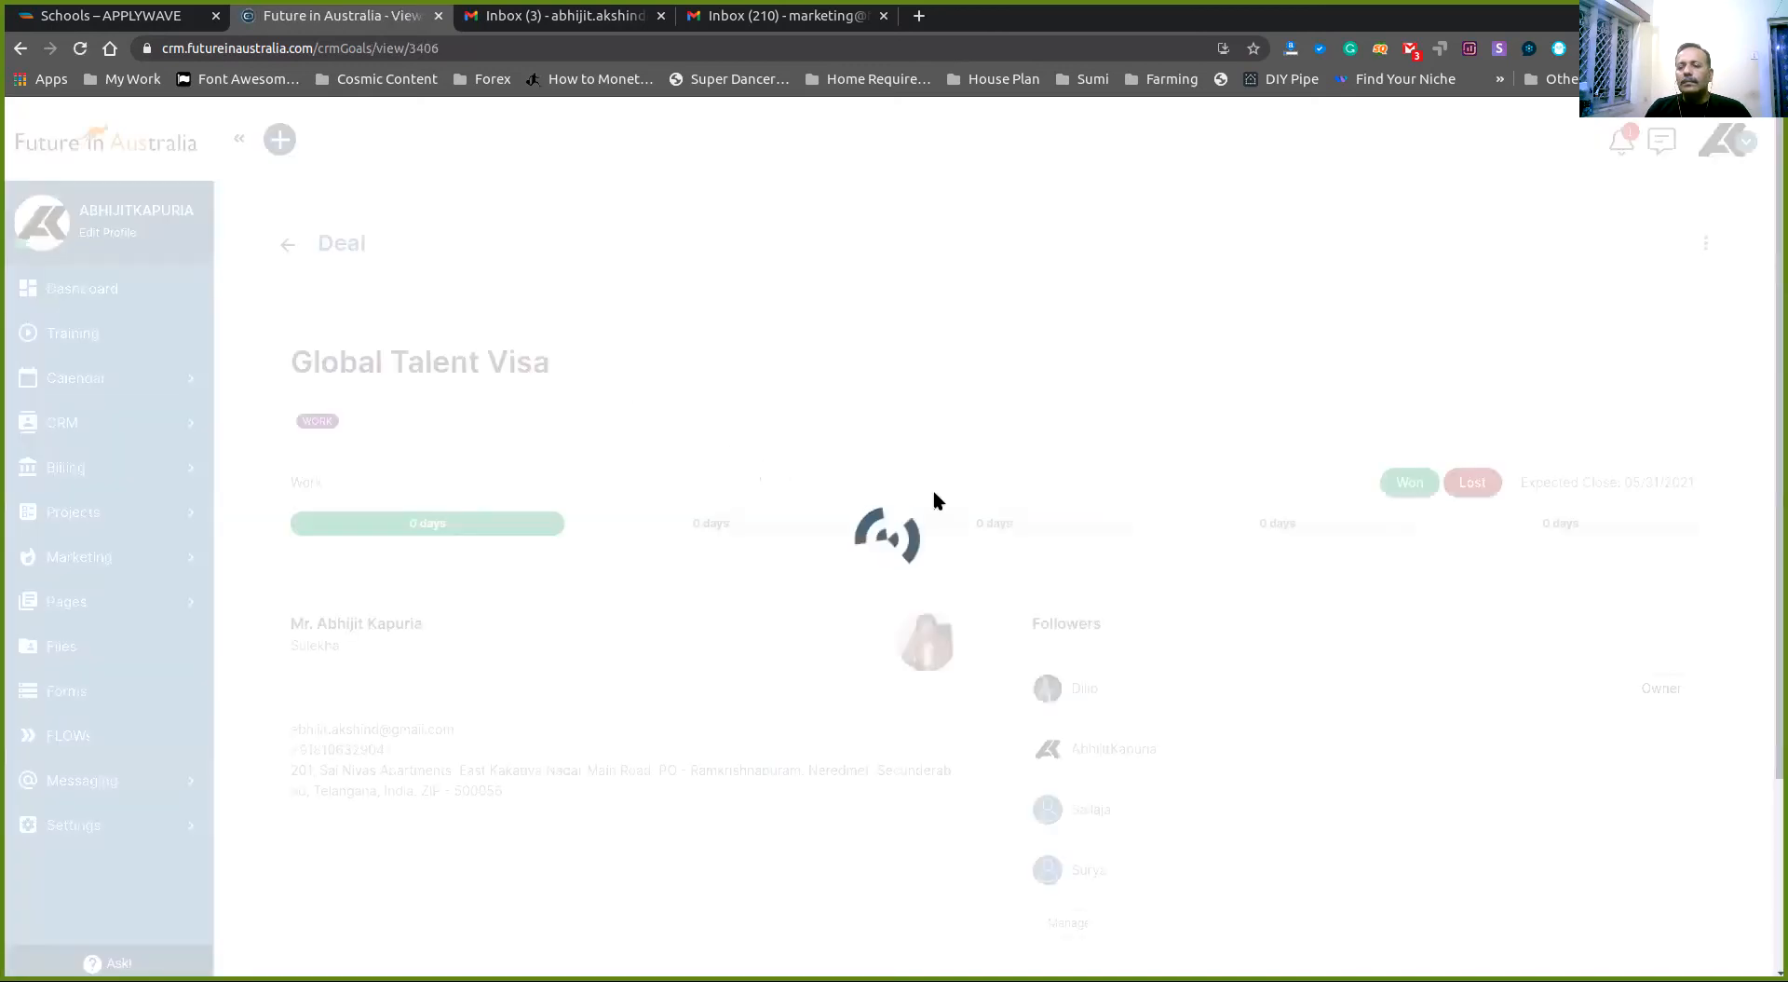
pyautogui.scroll(-5, 1024, 501)
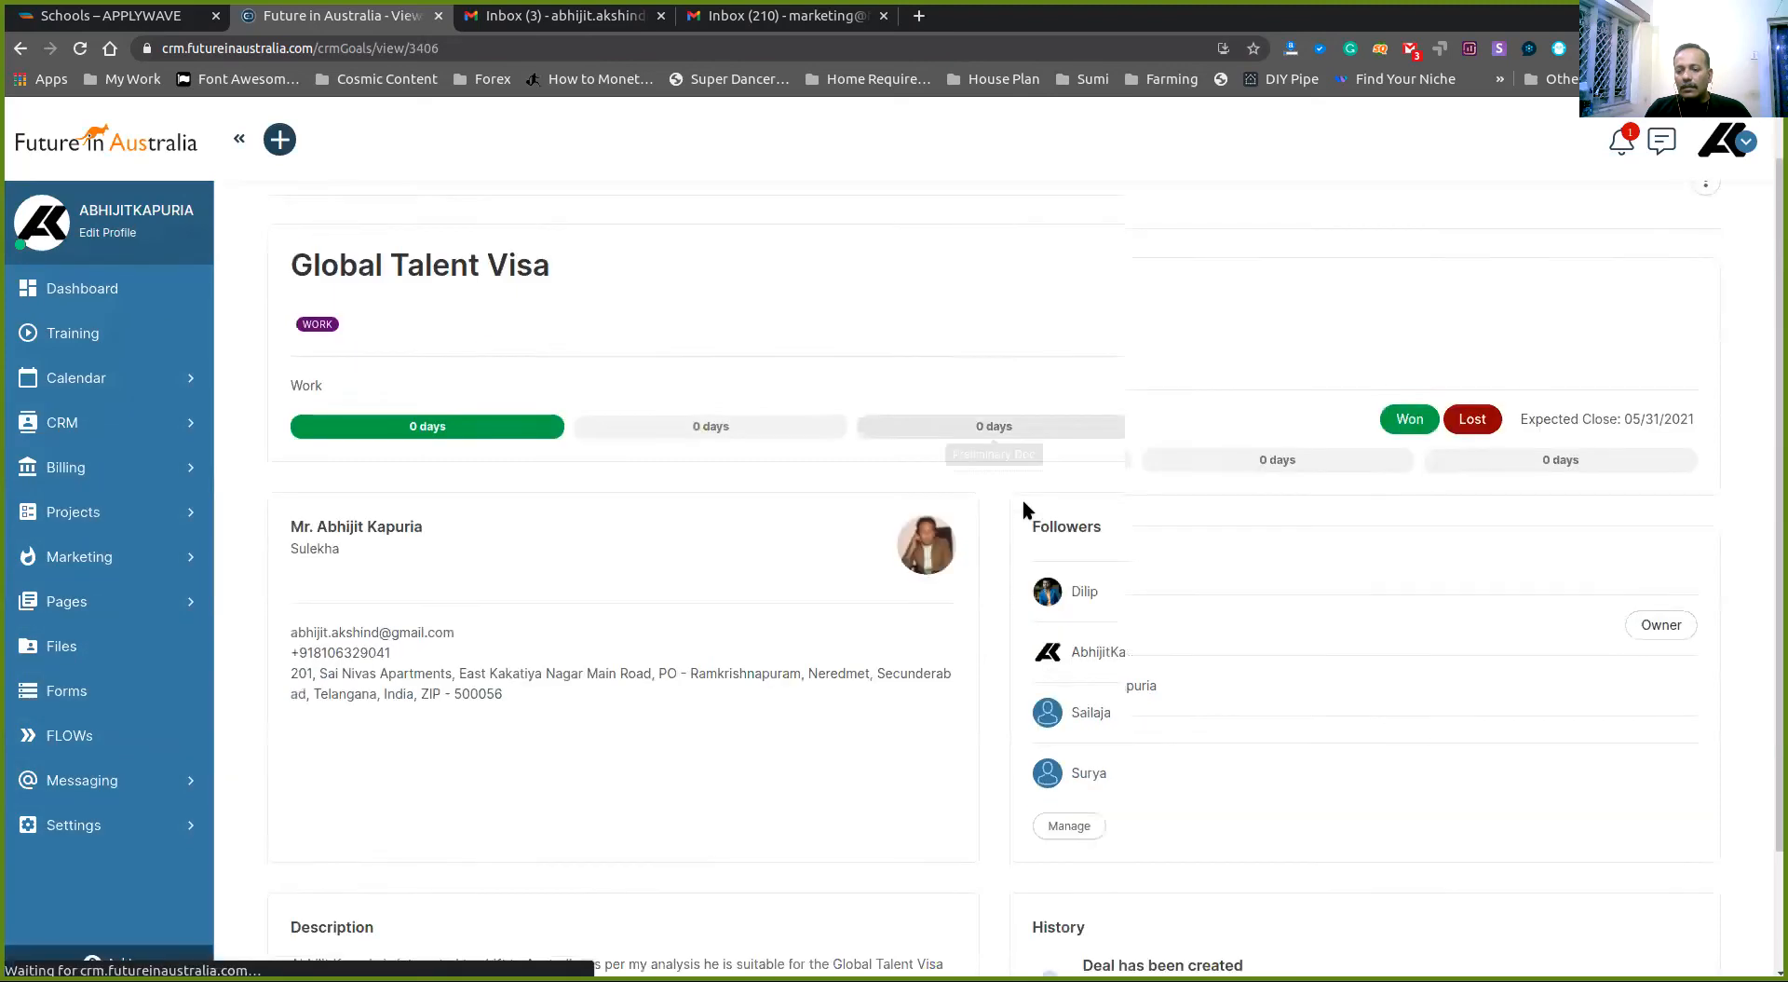
pyautogui.scroll(5, 1024, 501)
pyautogui.click(288, 244)
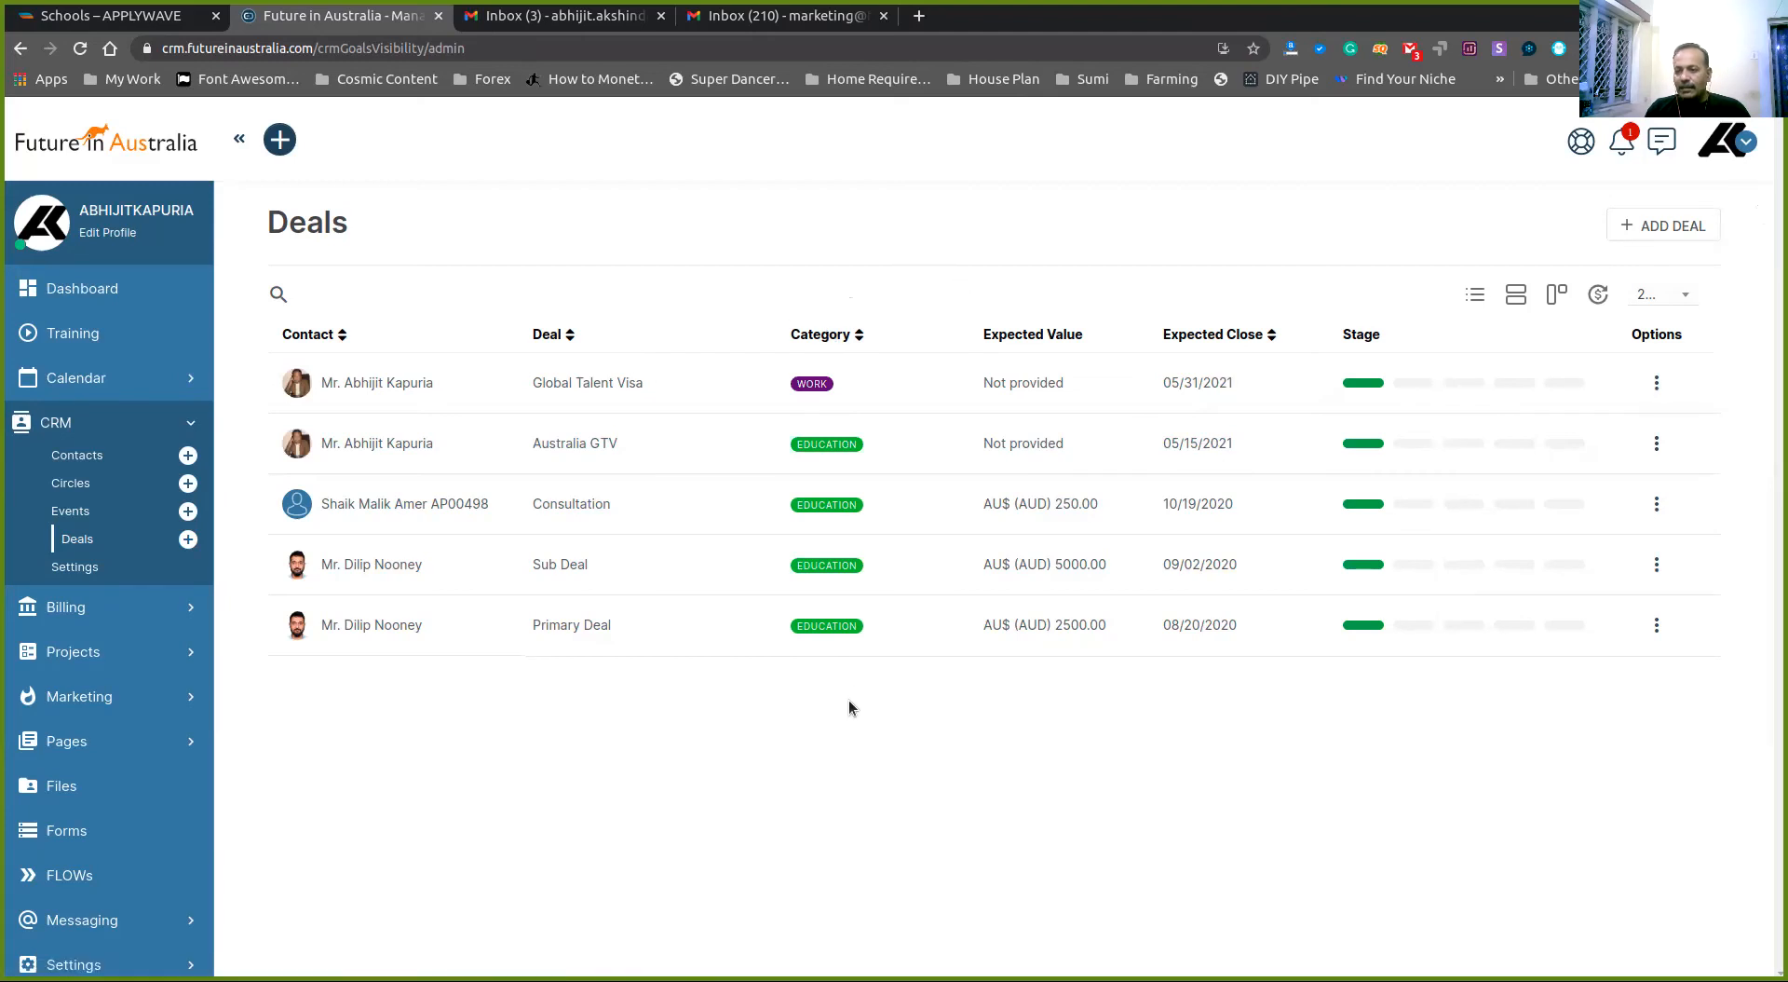
# - Go to Content > Categories in the account settings and select the CRM Deals category type
pyautogui.click(1746, 141)
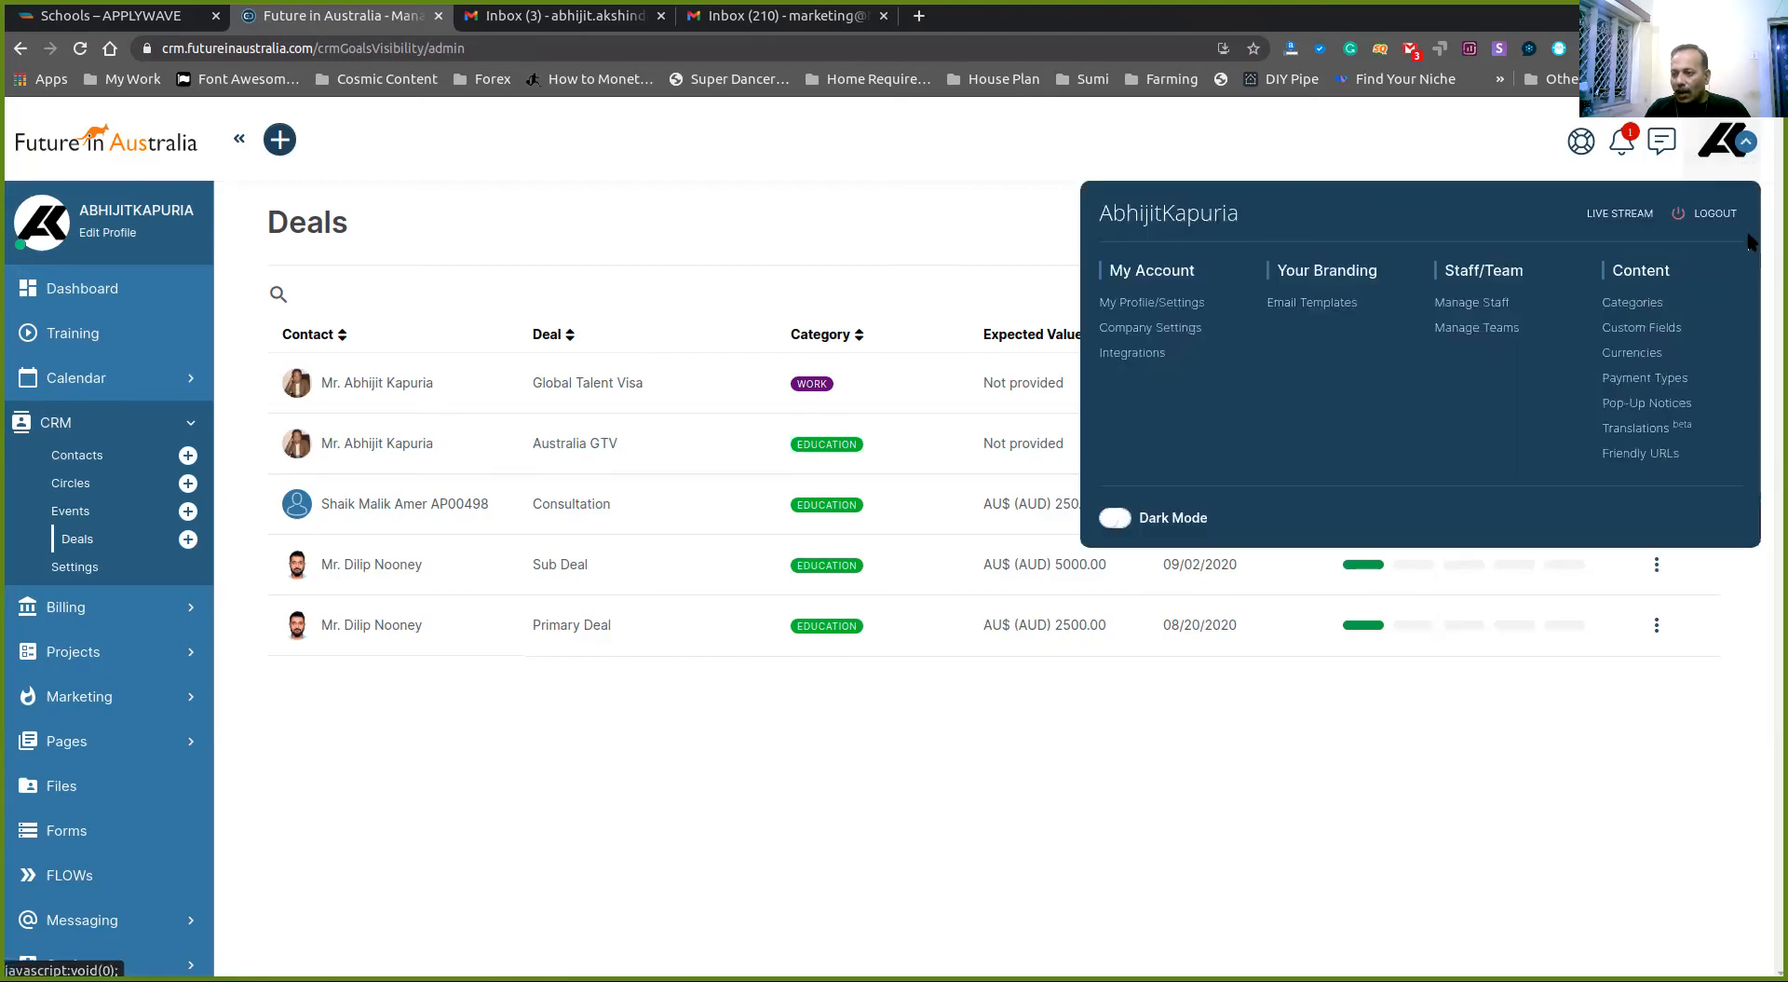
pyautogui.click(1643, 302)
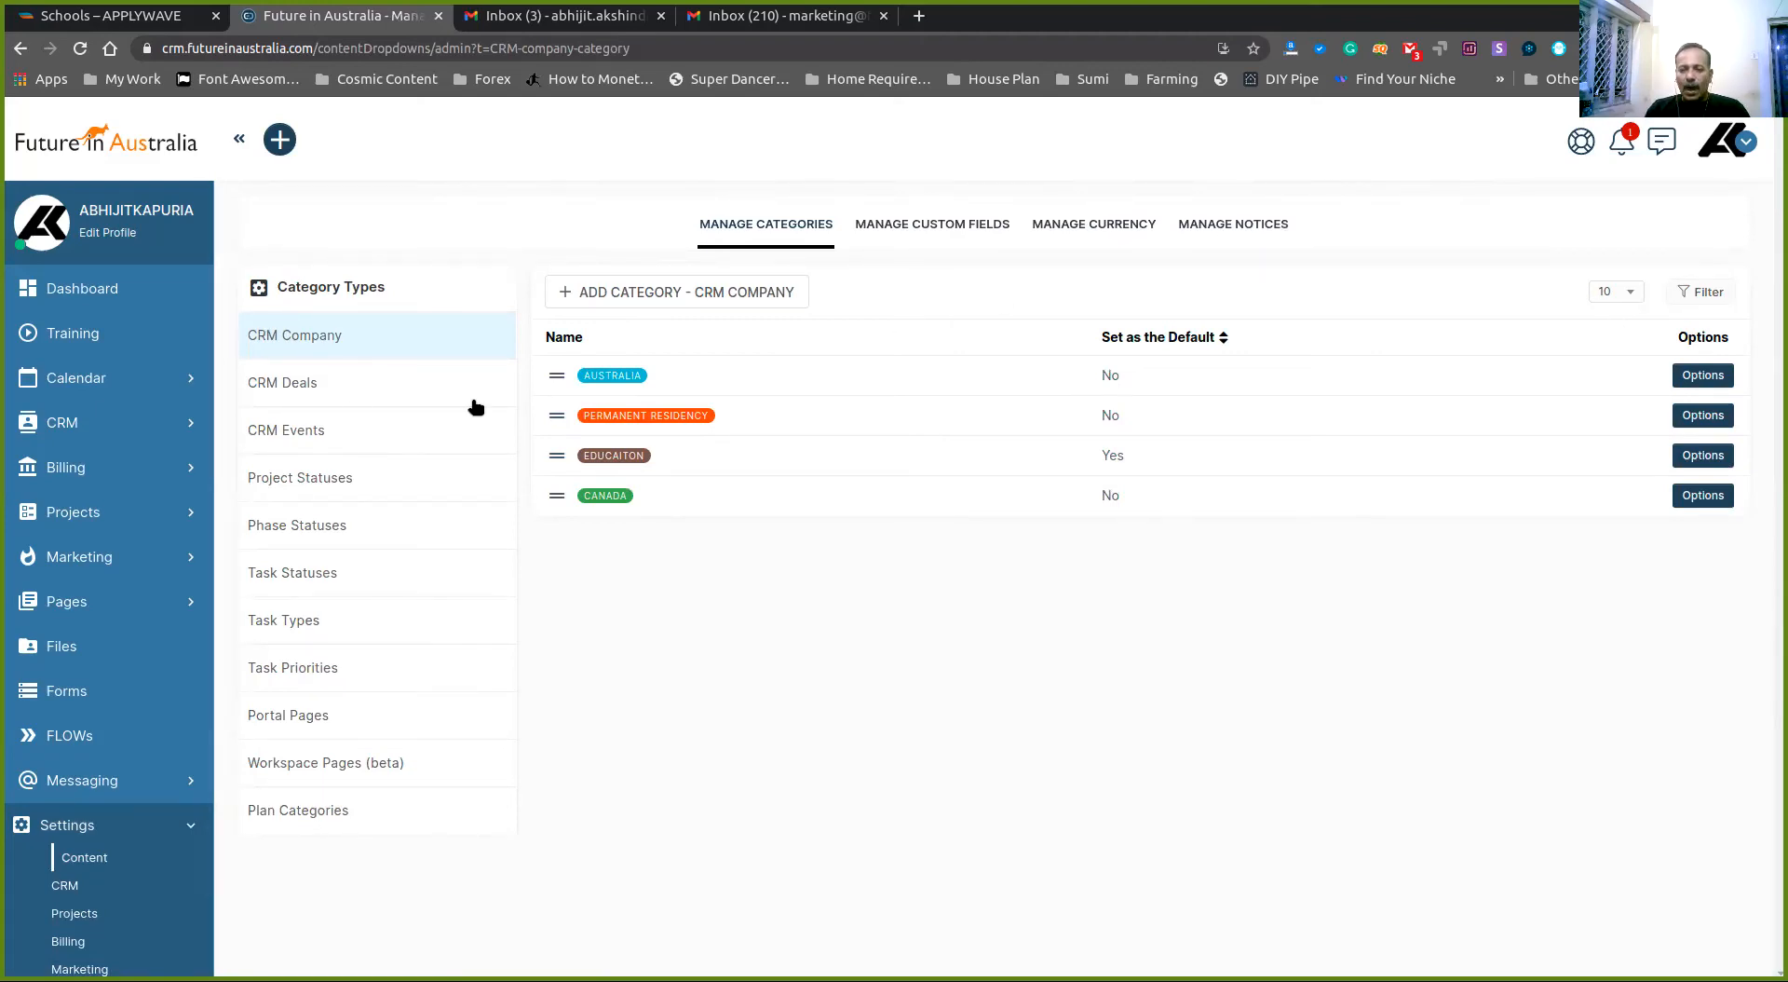
pyautogui.click(1743, 145)
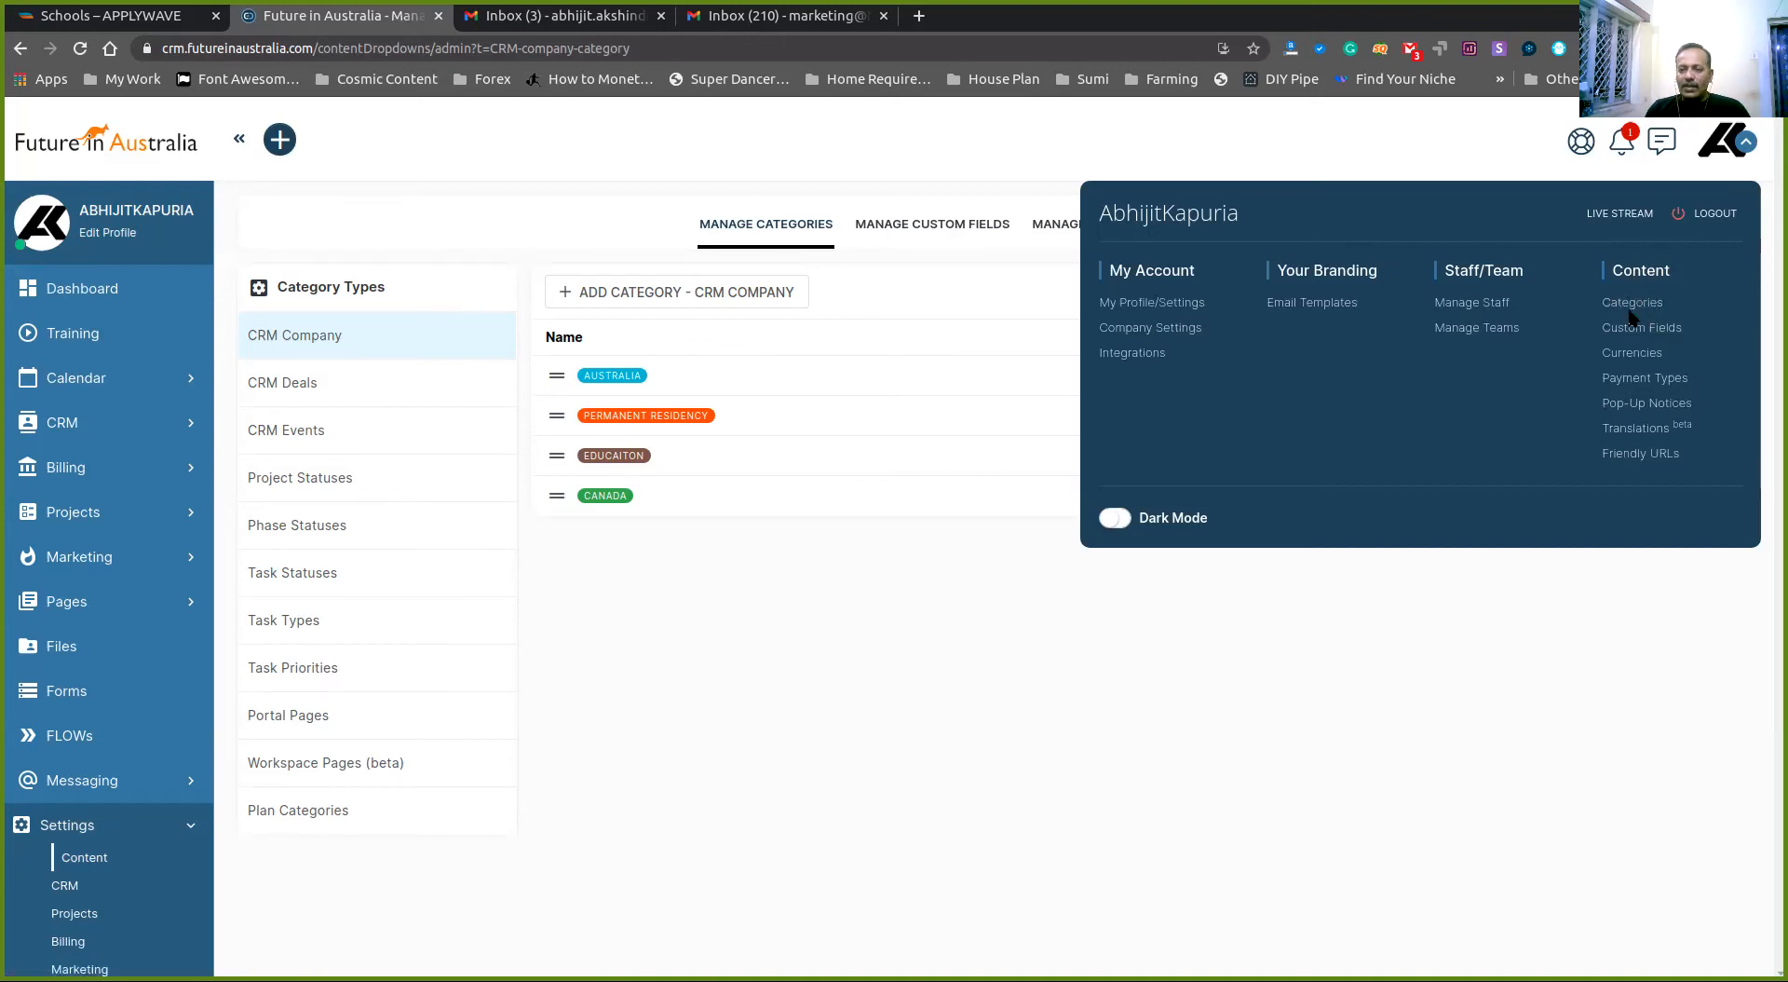
pyautogui.click(407, 147)
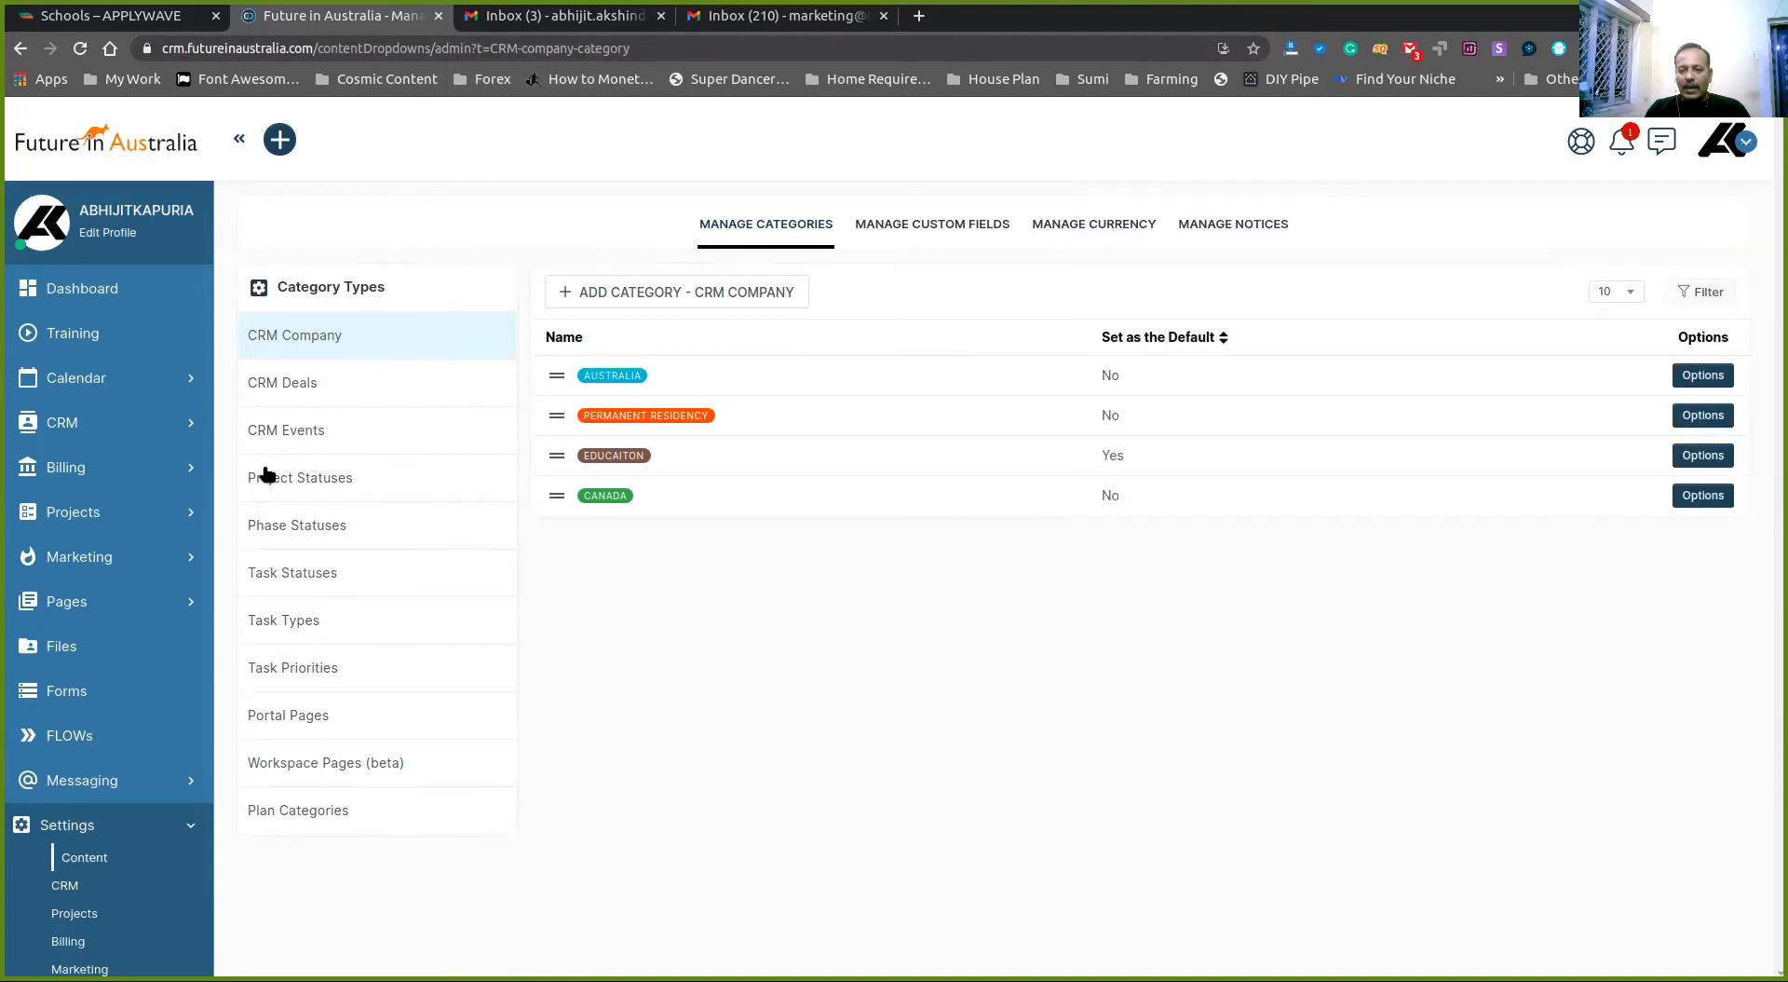
pyautogui.click(278, 380)
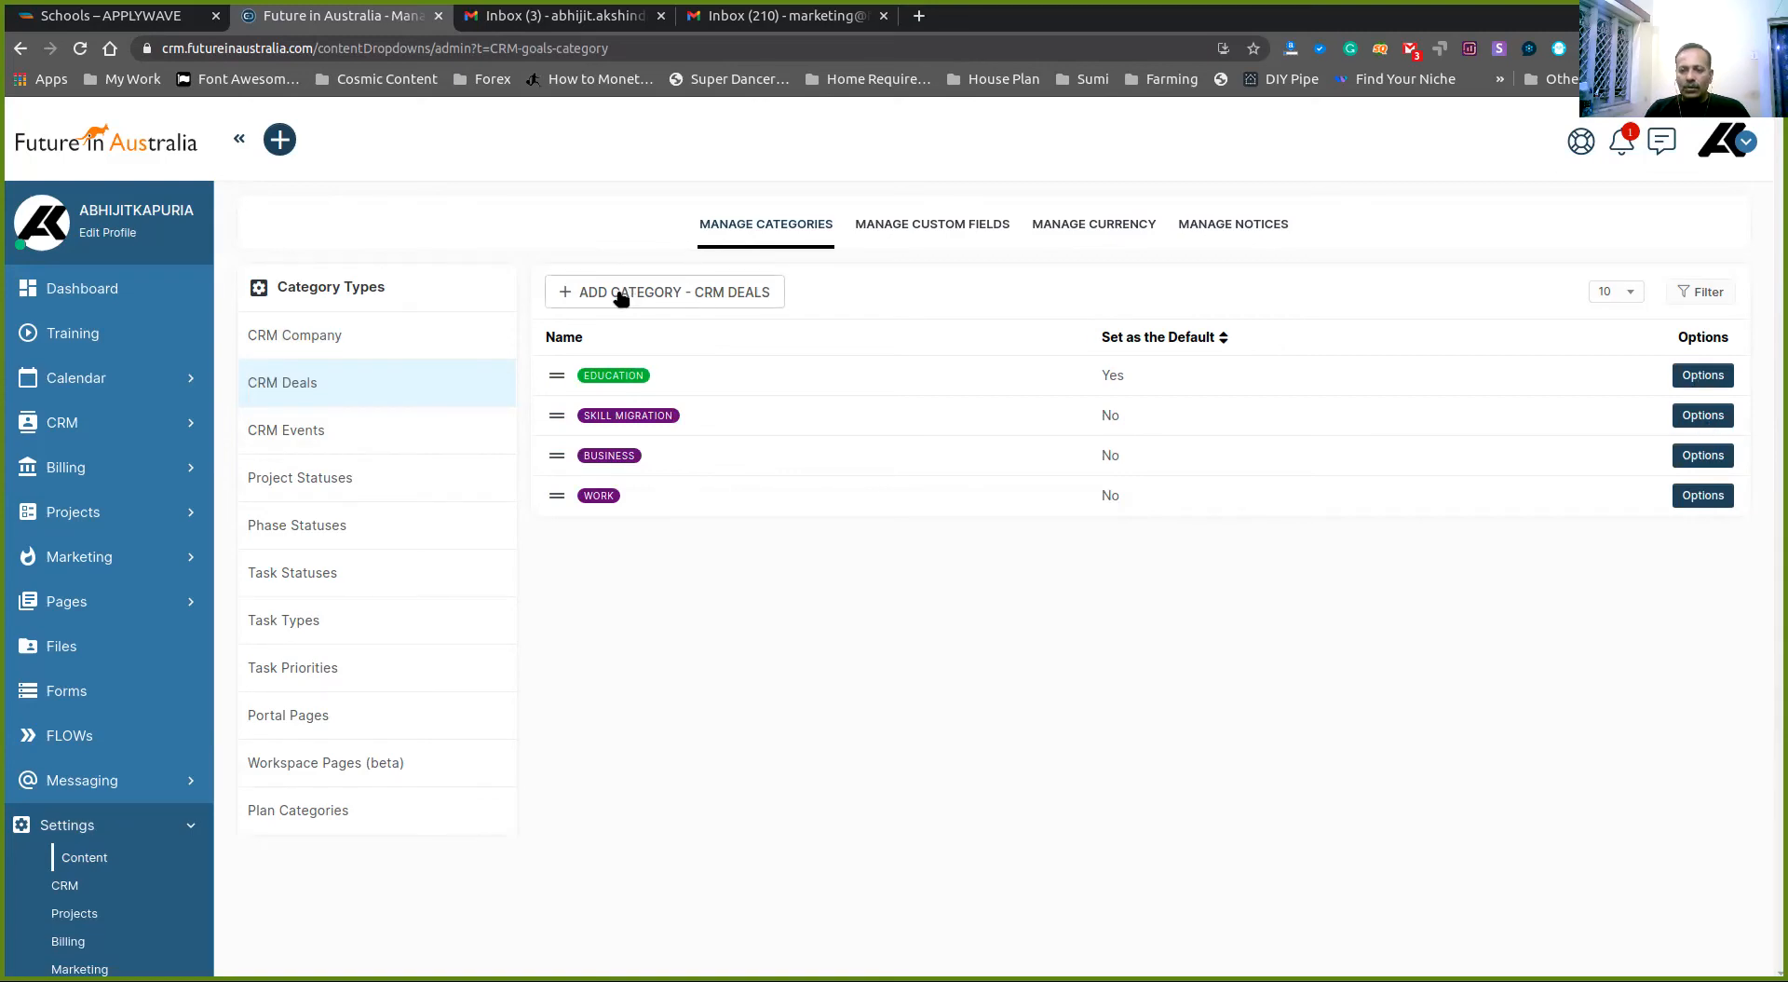
# - Create two CRM Deals categories named Partner and Parents
pyautogui.click(659, 292)
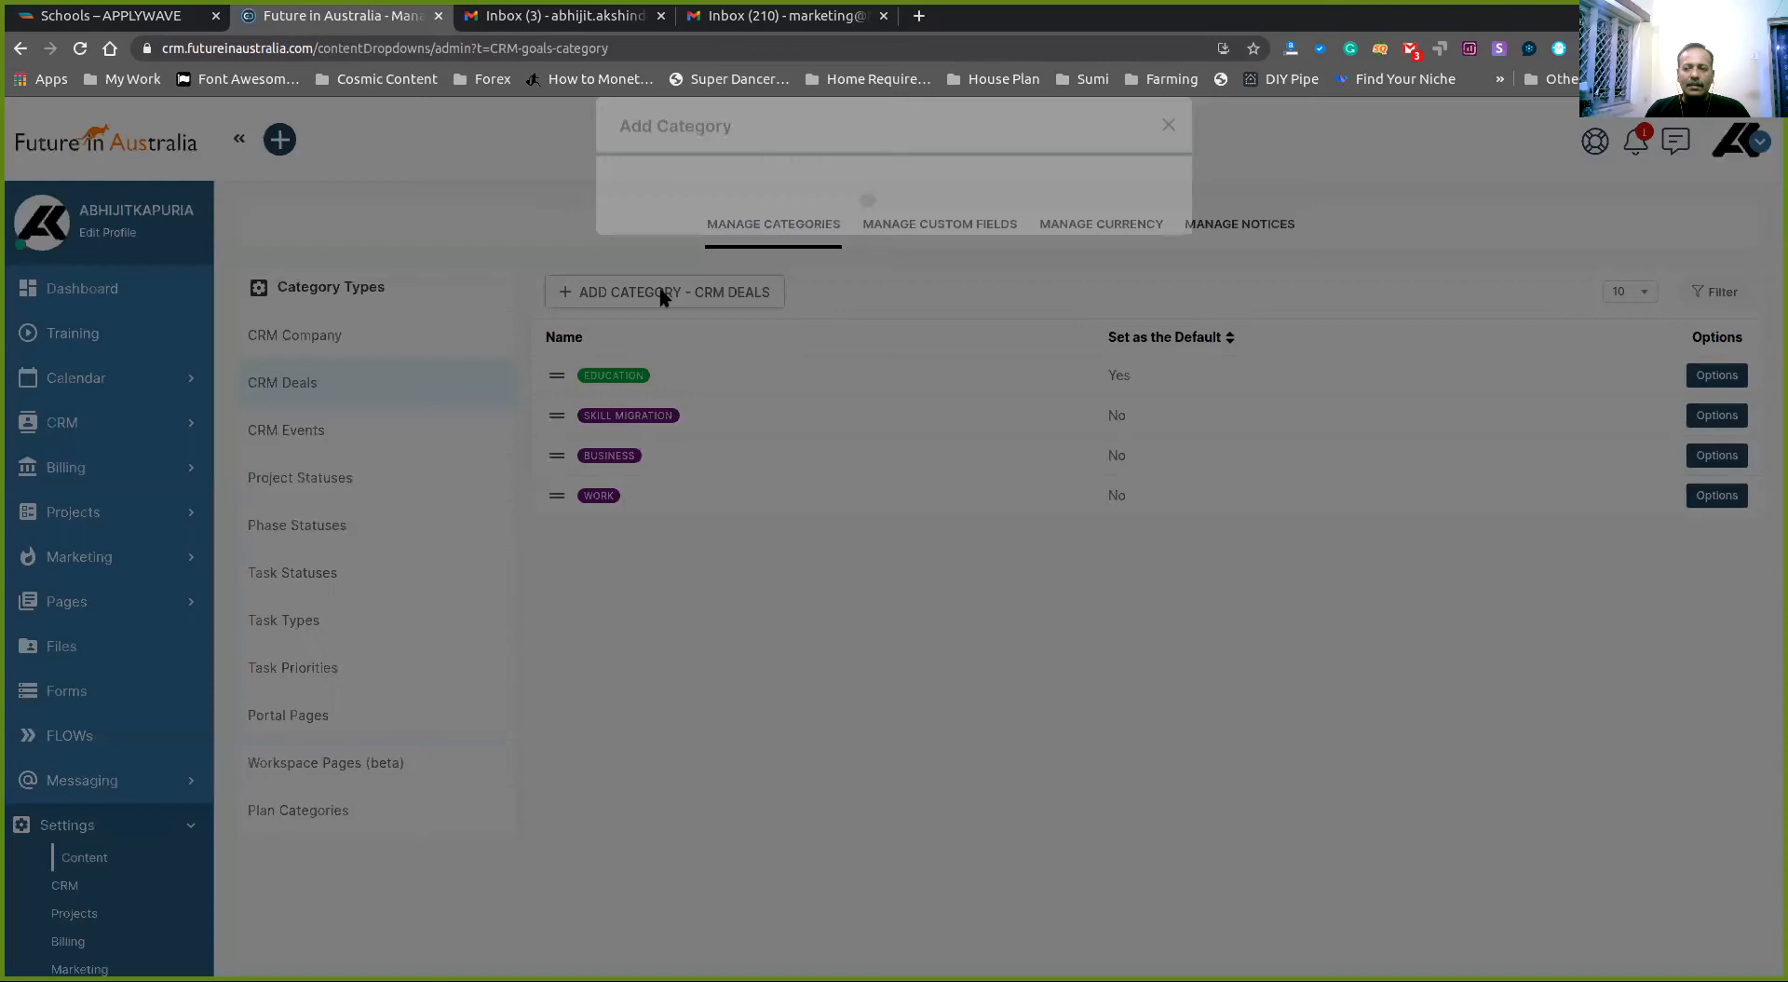
pyautogui.click(823, 233)
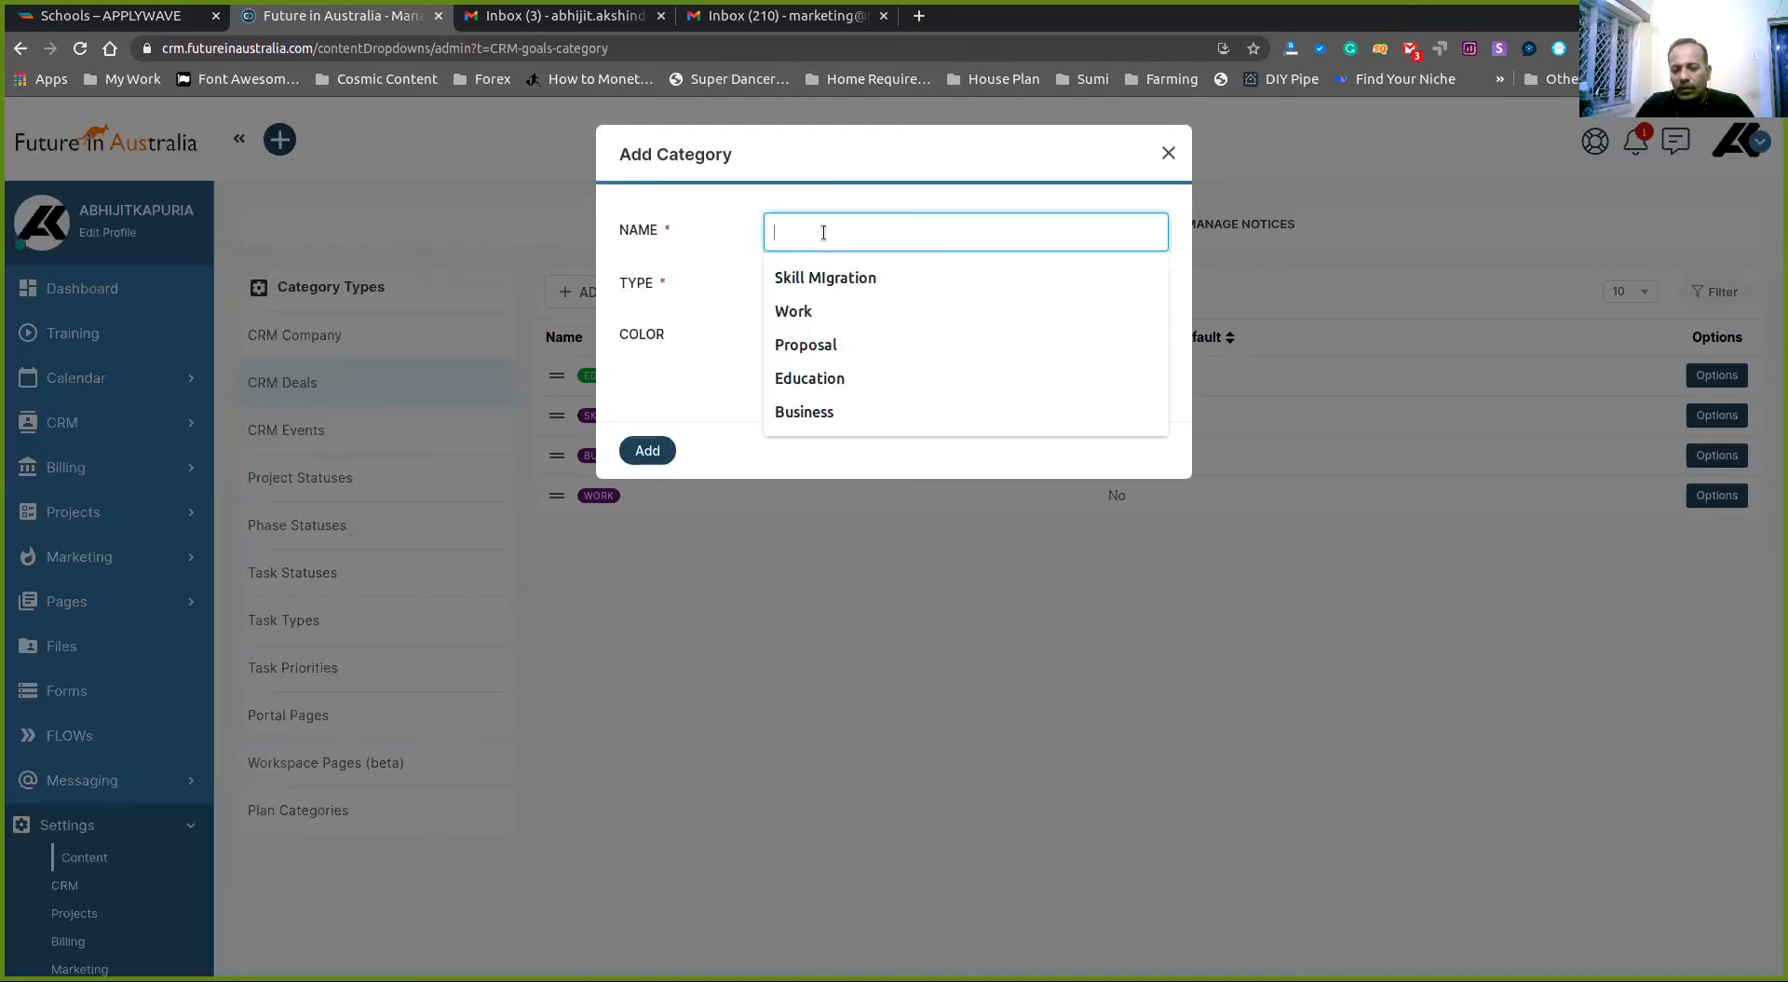
pyautogui.write('Paed')
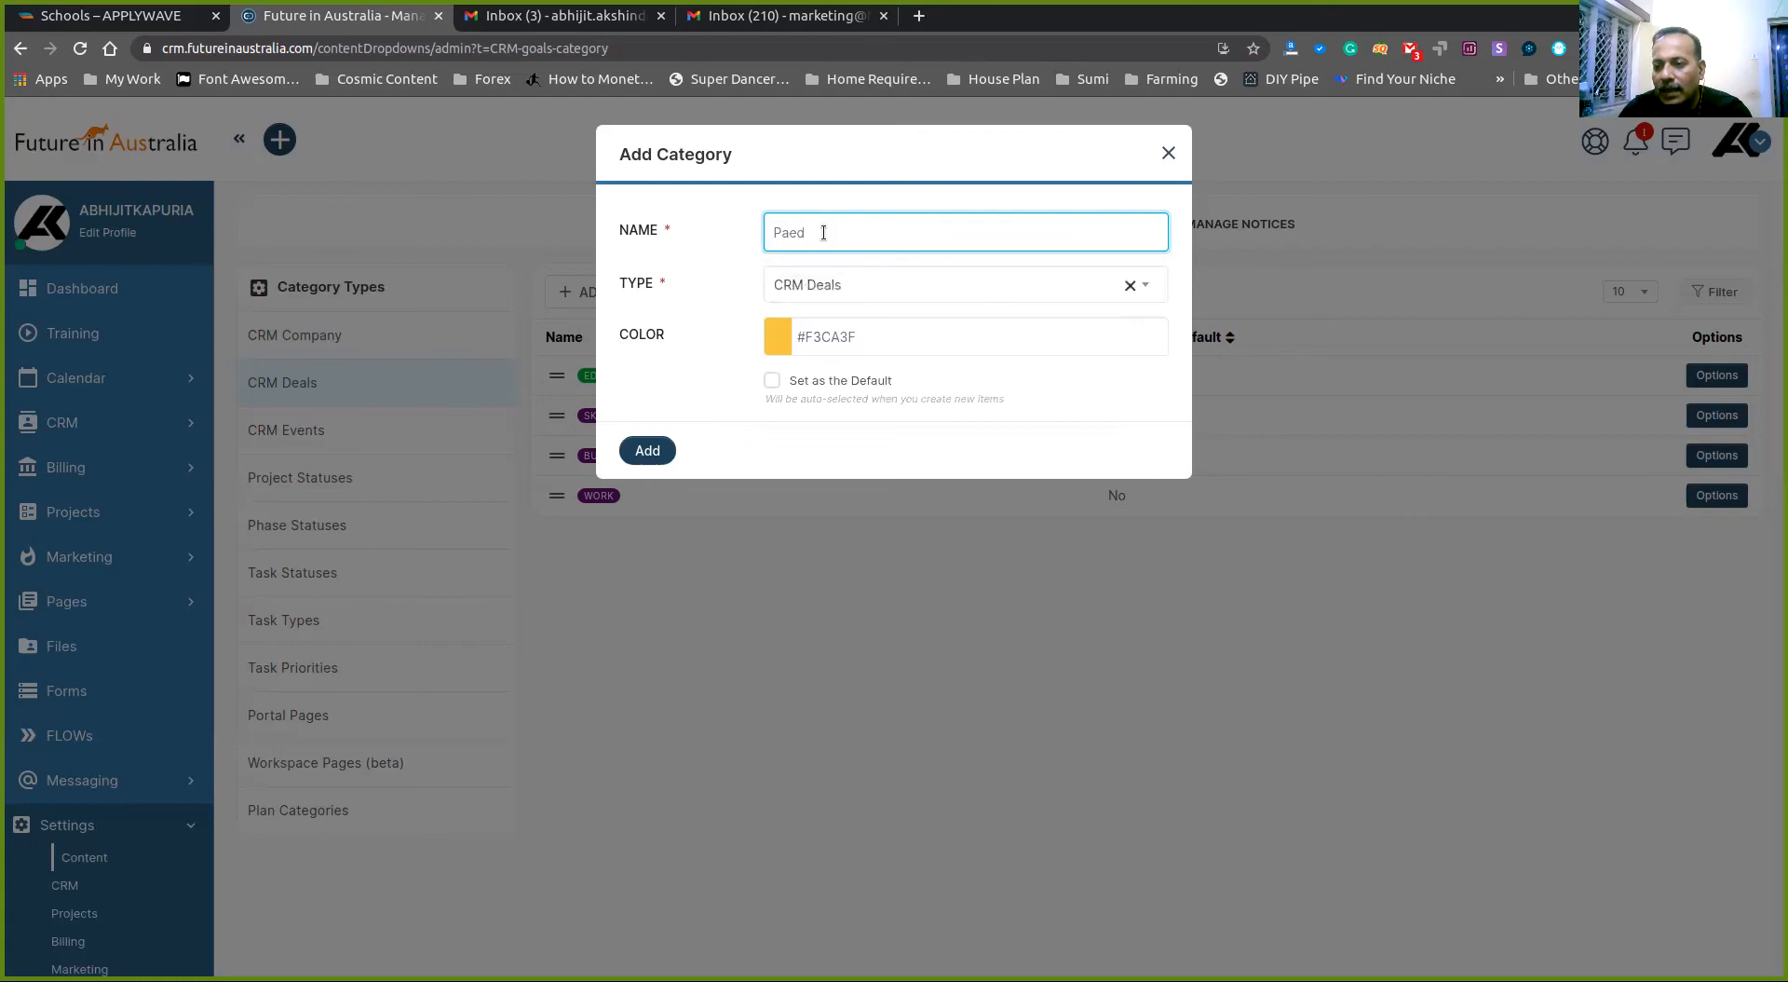
pyautogui.press('Return')
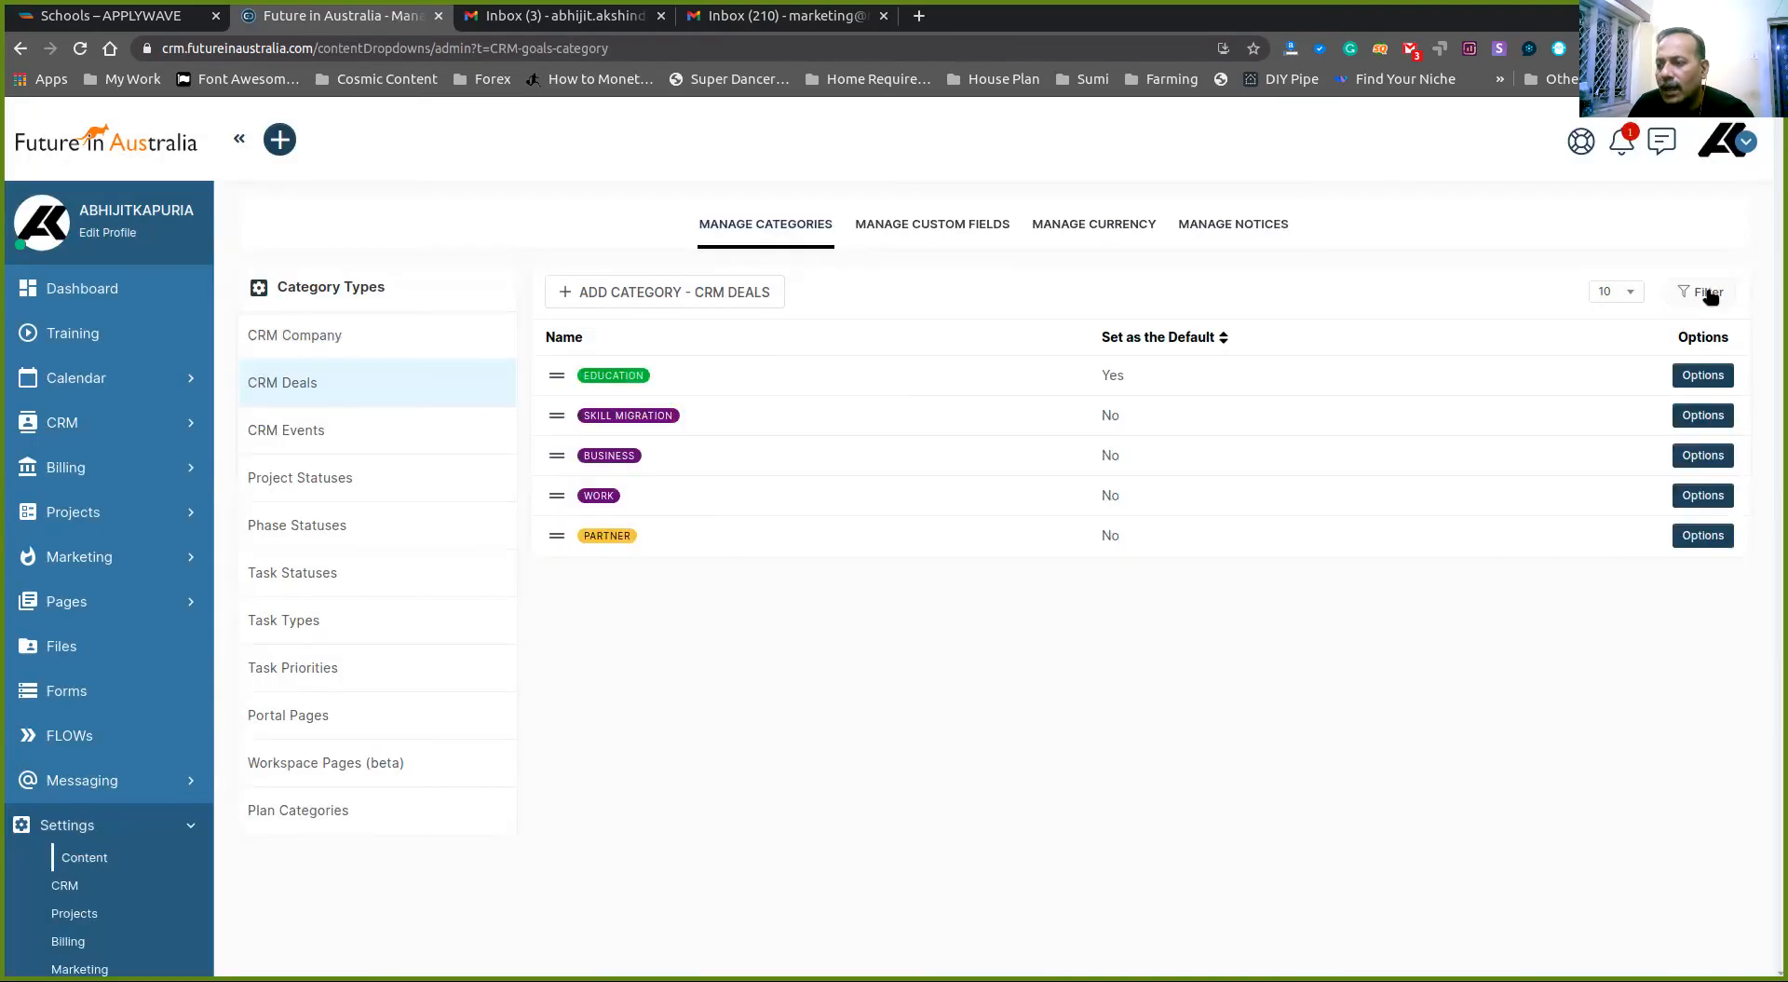
pyautogui.click(710, 292)
pyautogui.write('Parents')
pyautogui.press('Return')
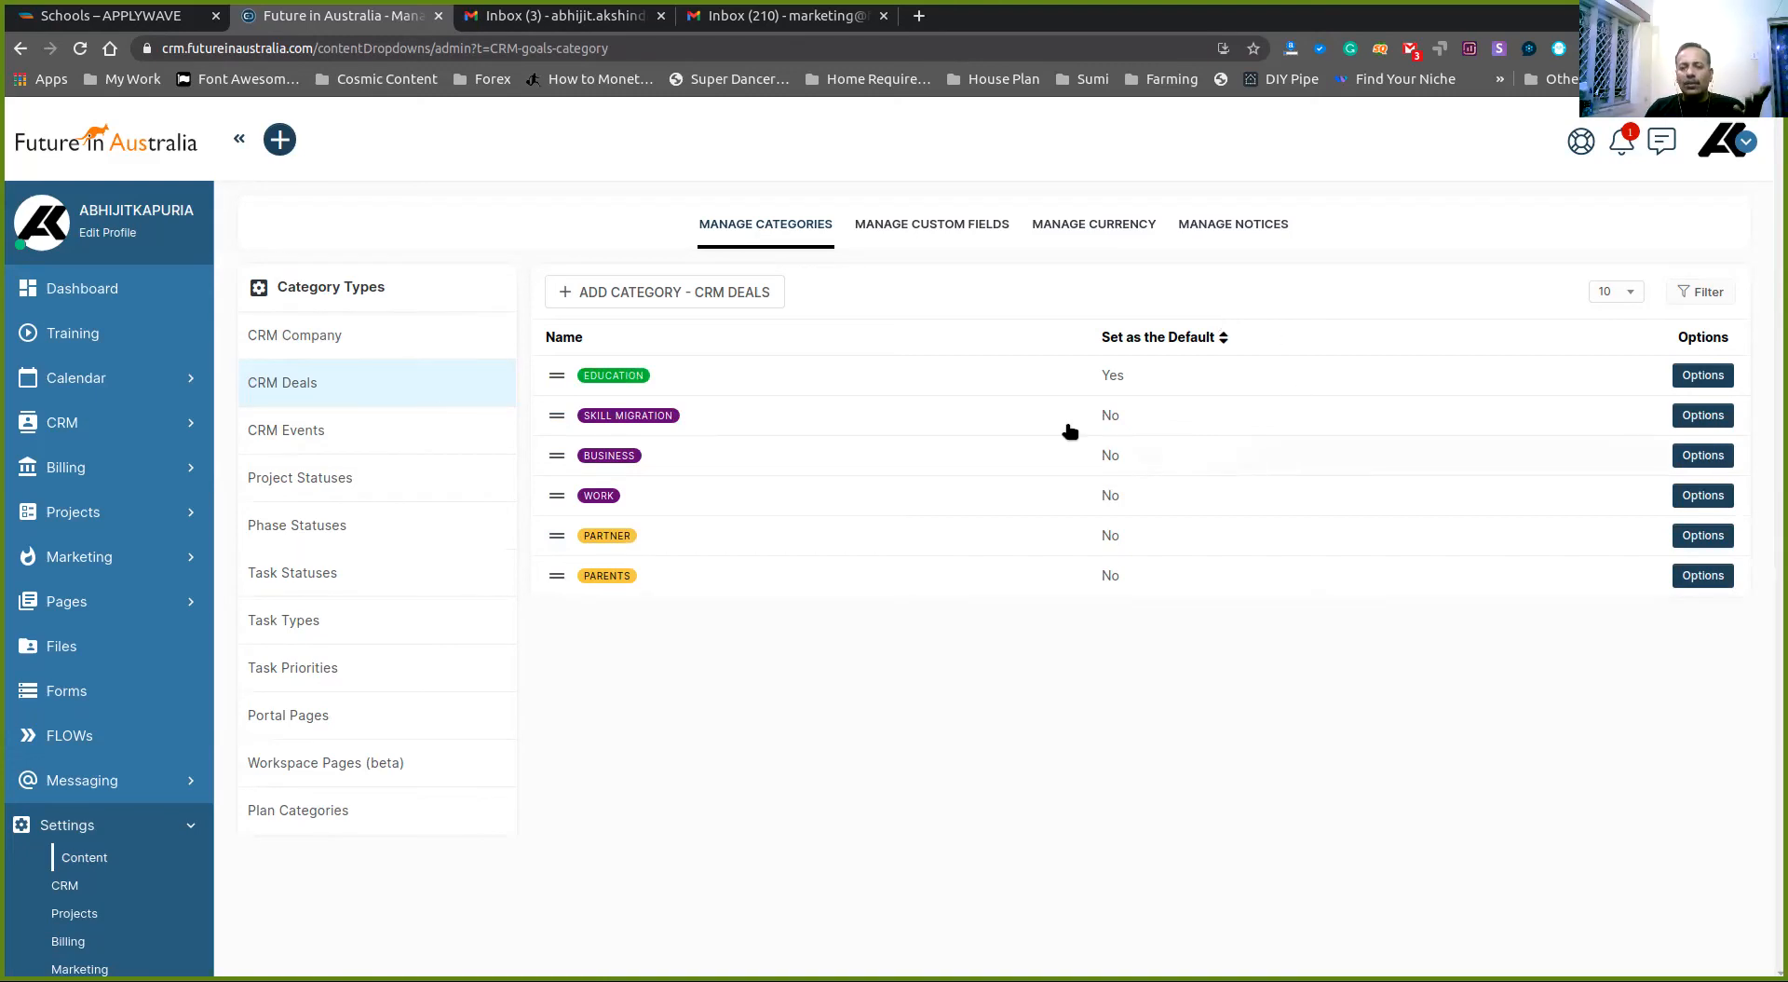
pyautogui.click(83, 423)
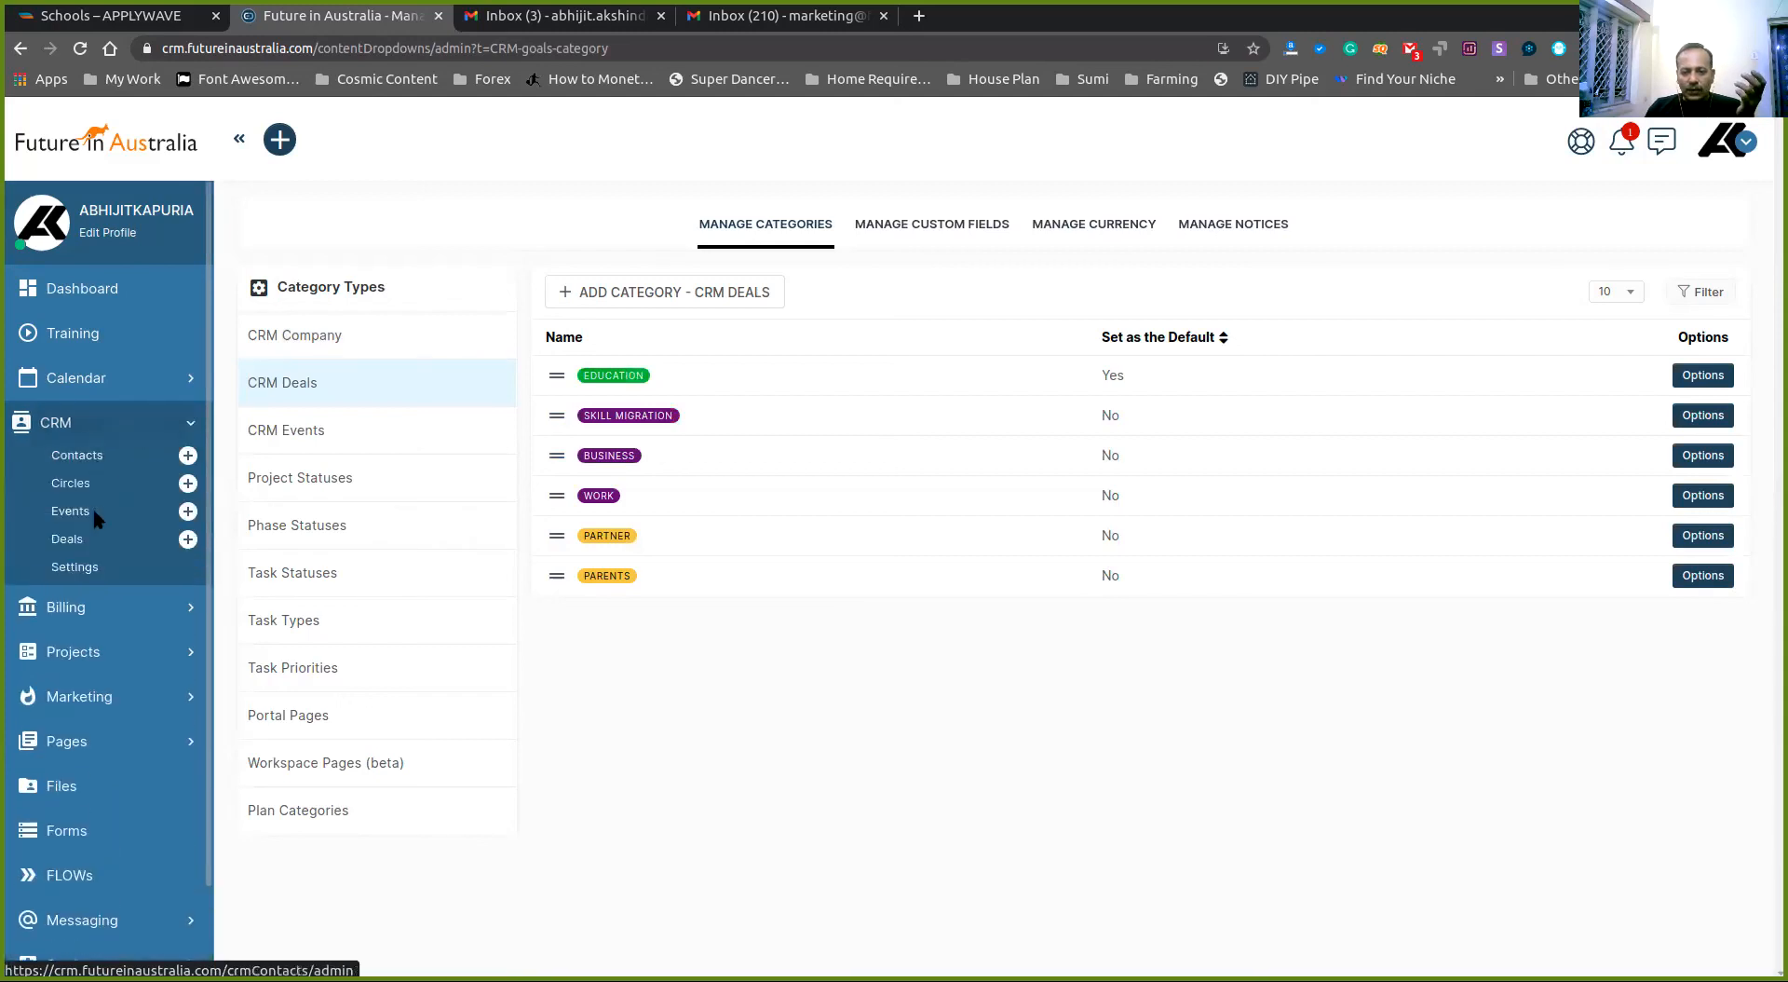
# - Open the CRM Deals page and switch it to Card View grouped by stage
pyautogui.click(60, 538)
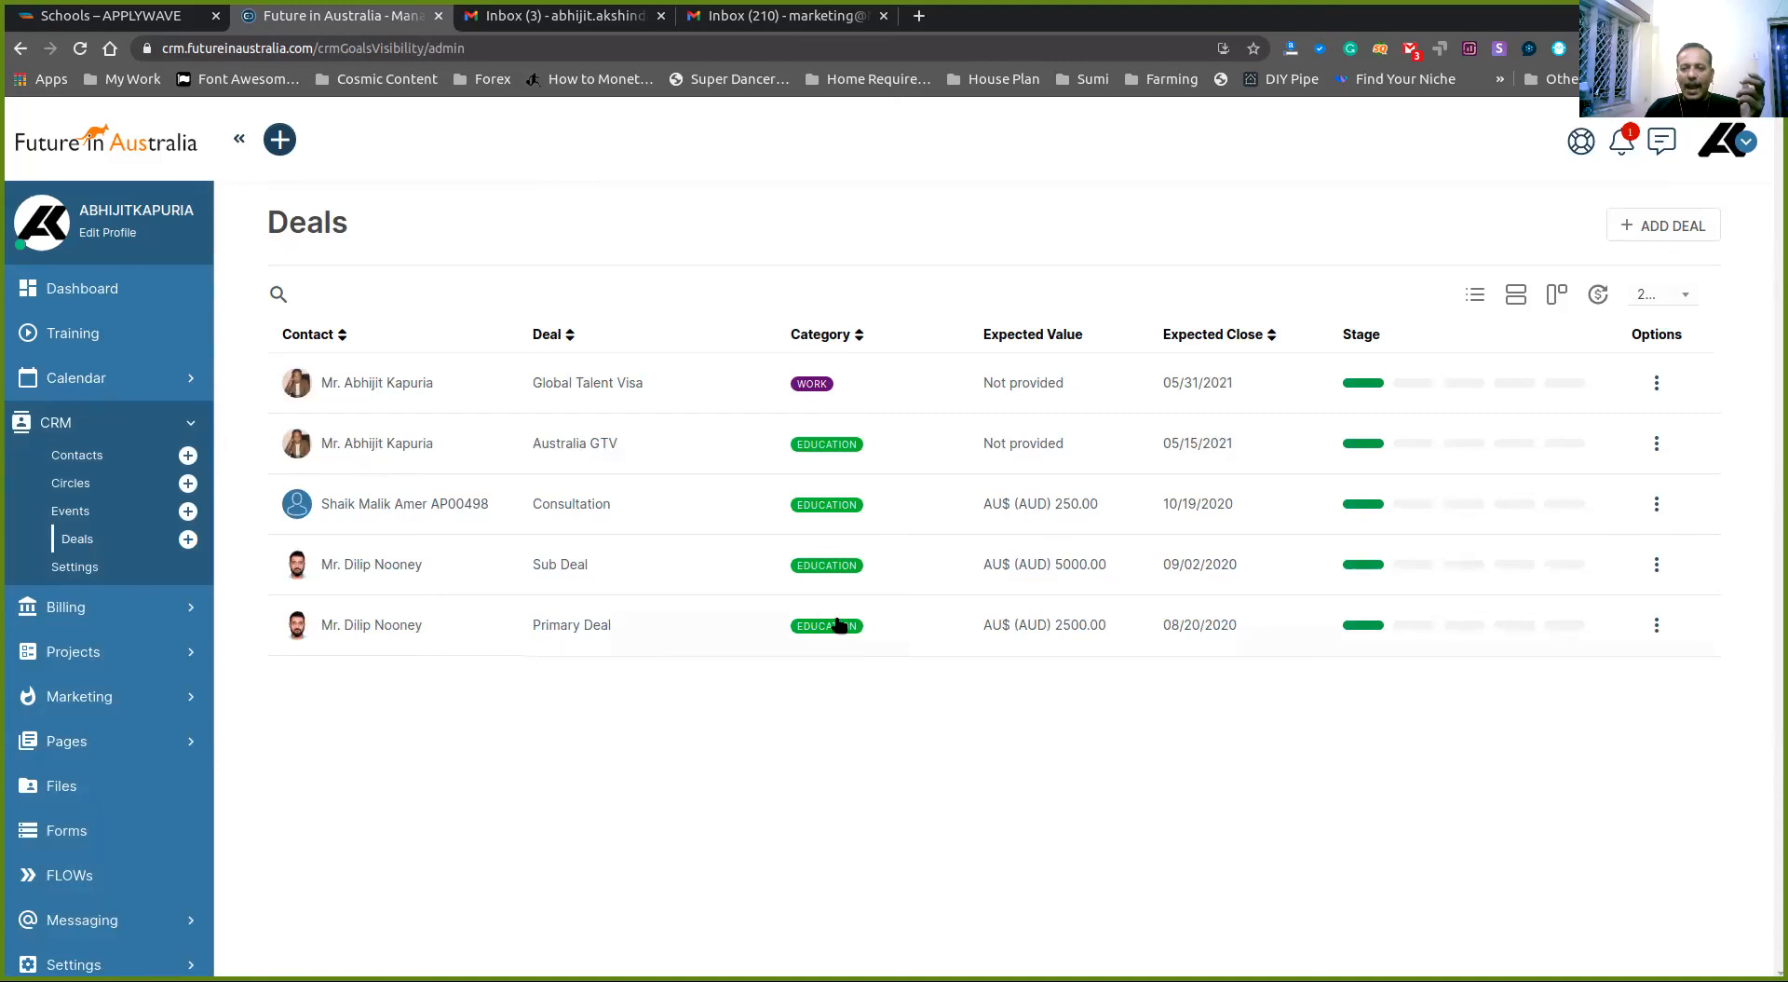
pyautogui.click(1516, 296)
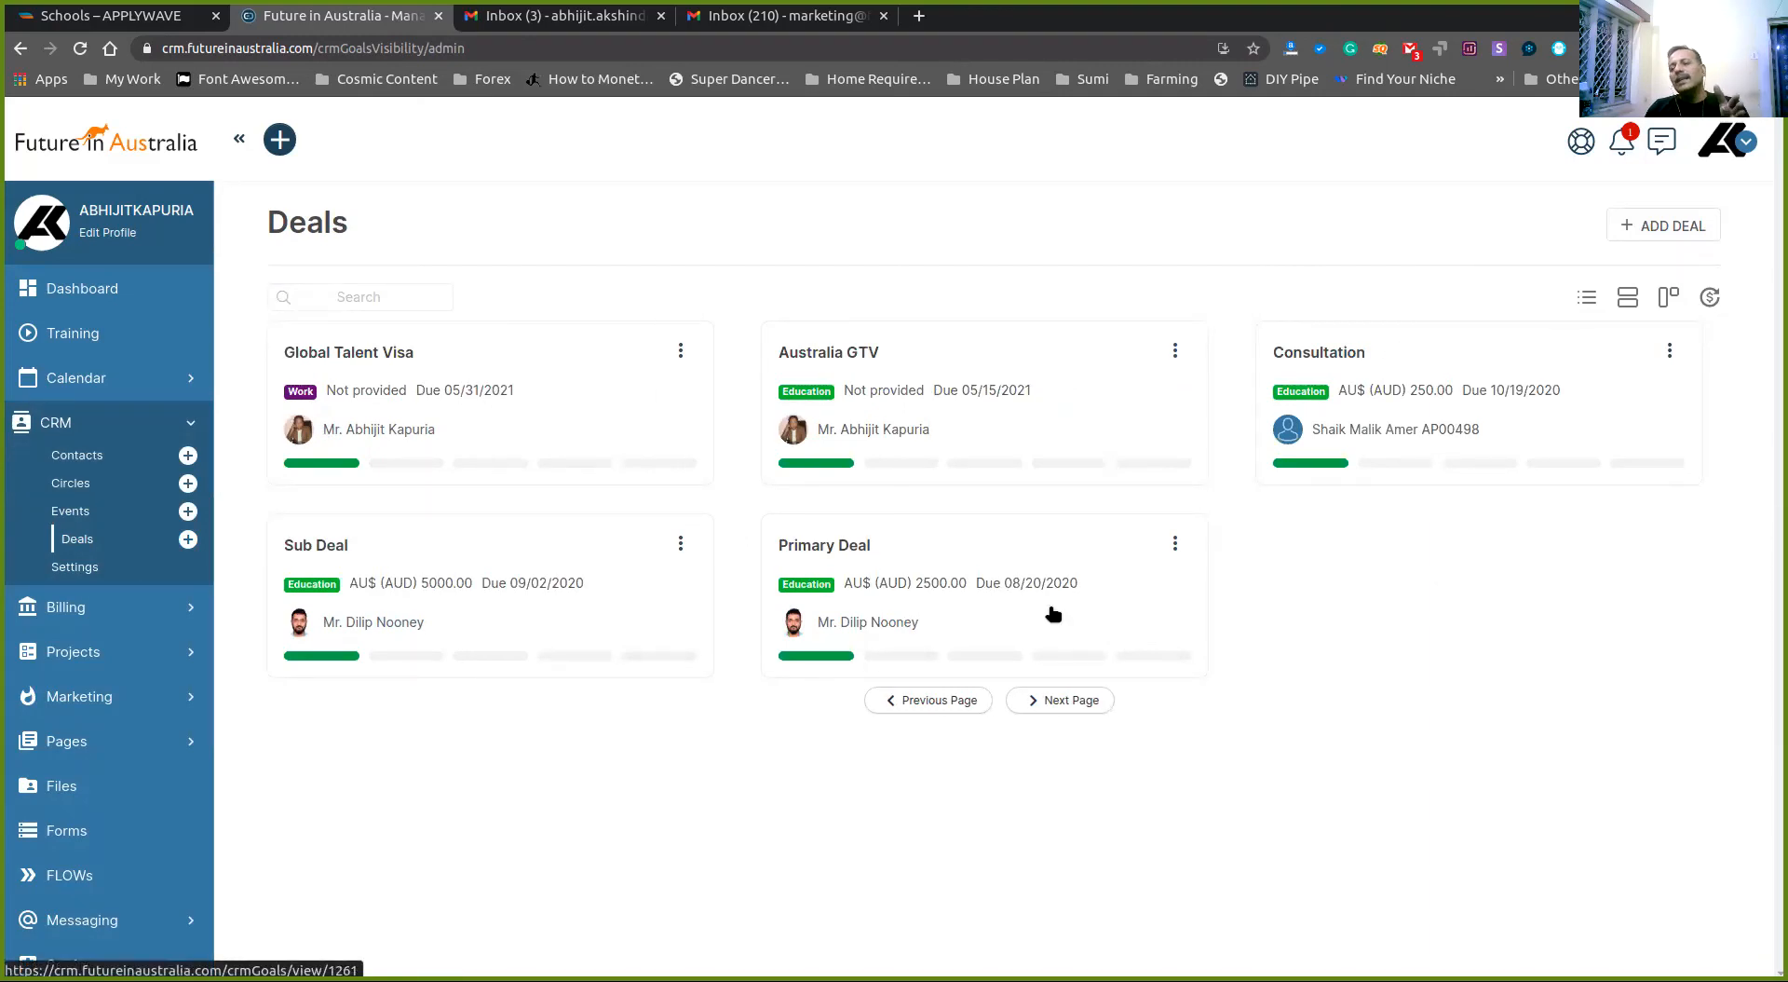
pyautogui.click(1670, 298)
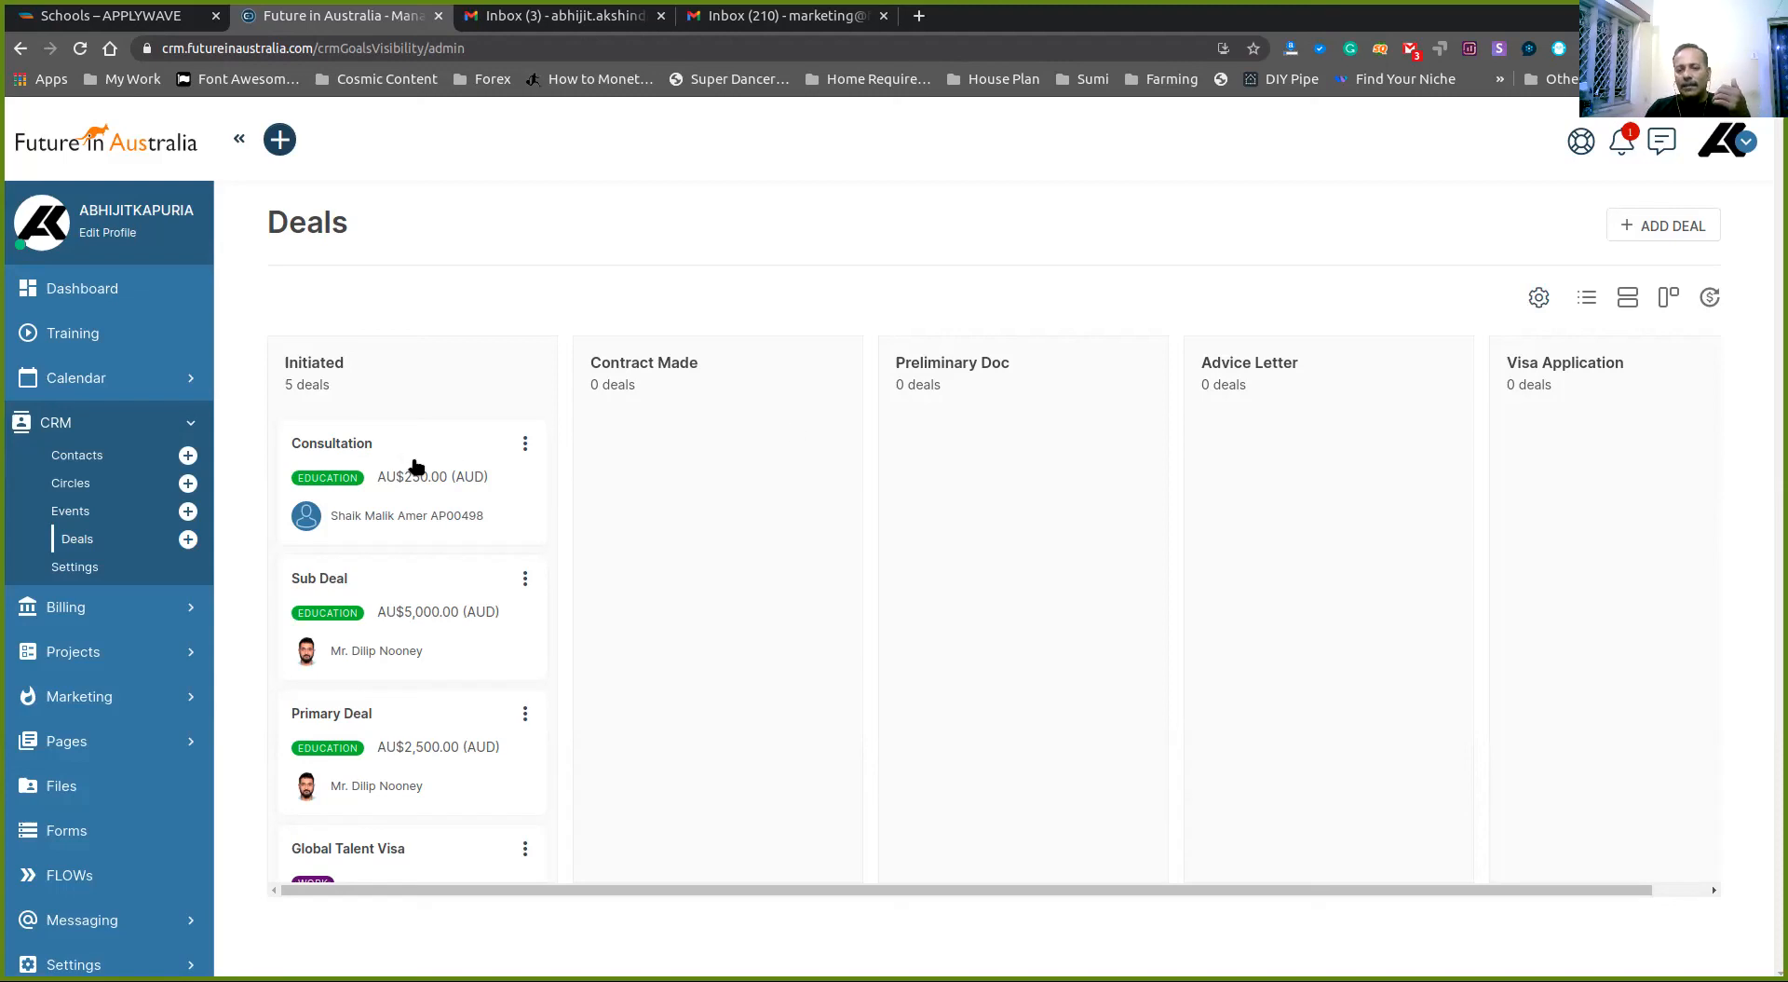
pyautogui.scroll(-4, 414, 466)
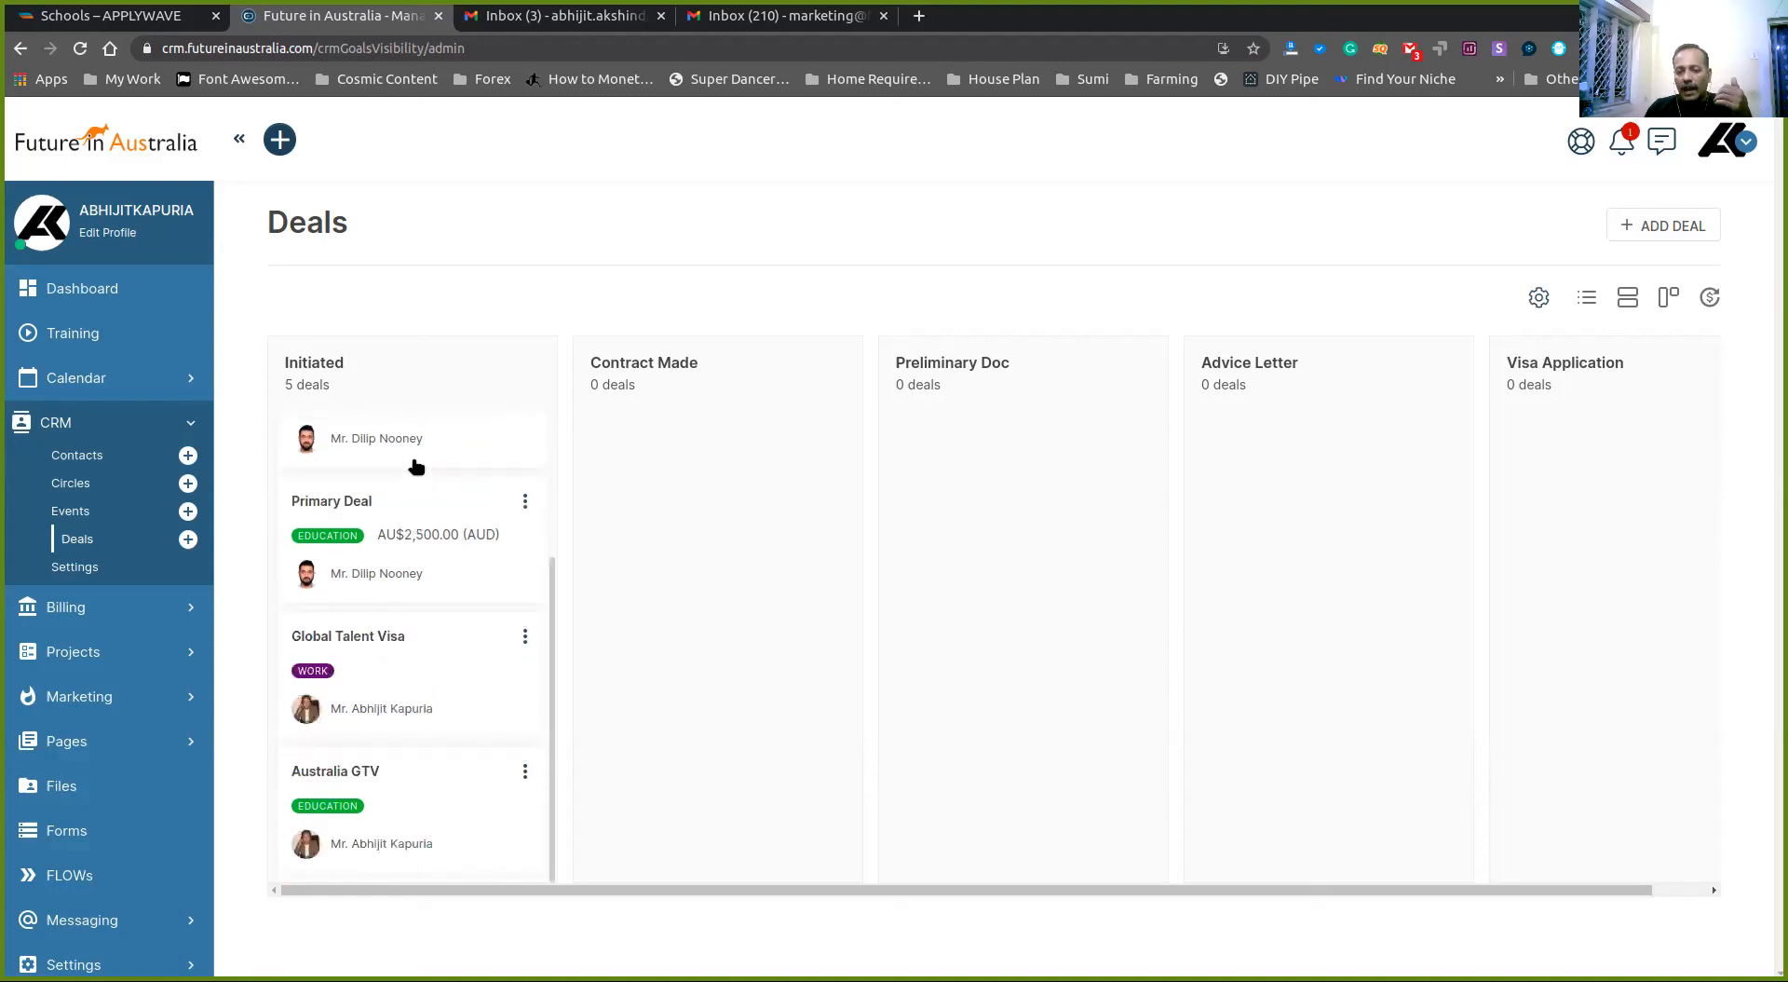
pyautogui.click(525, 636)
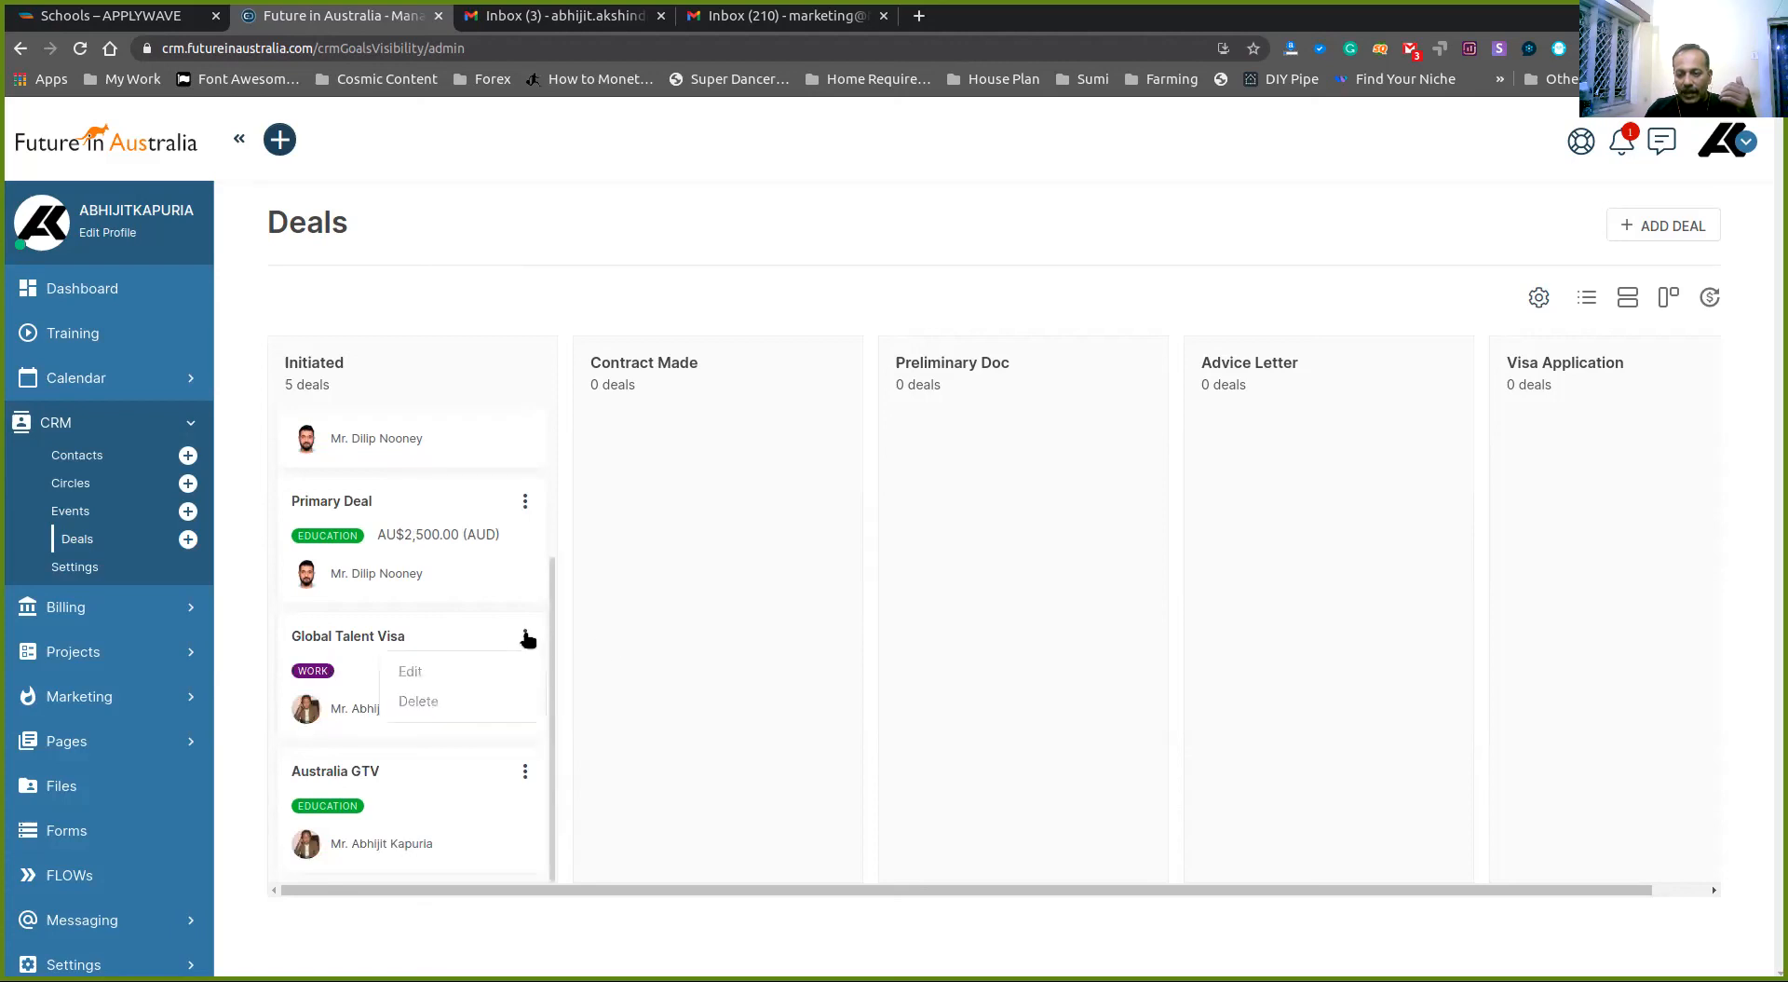
# - Edit the Global Talent Visa deal, change its stage to Contract Made, and save
pyautogui.click(418, 670)
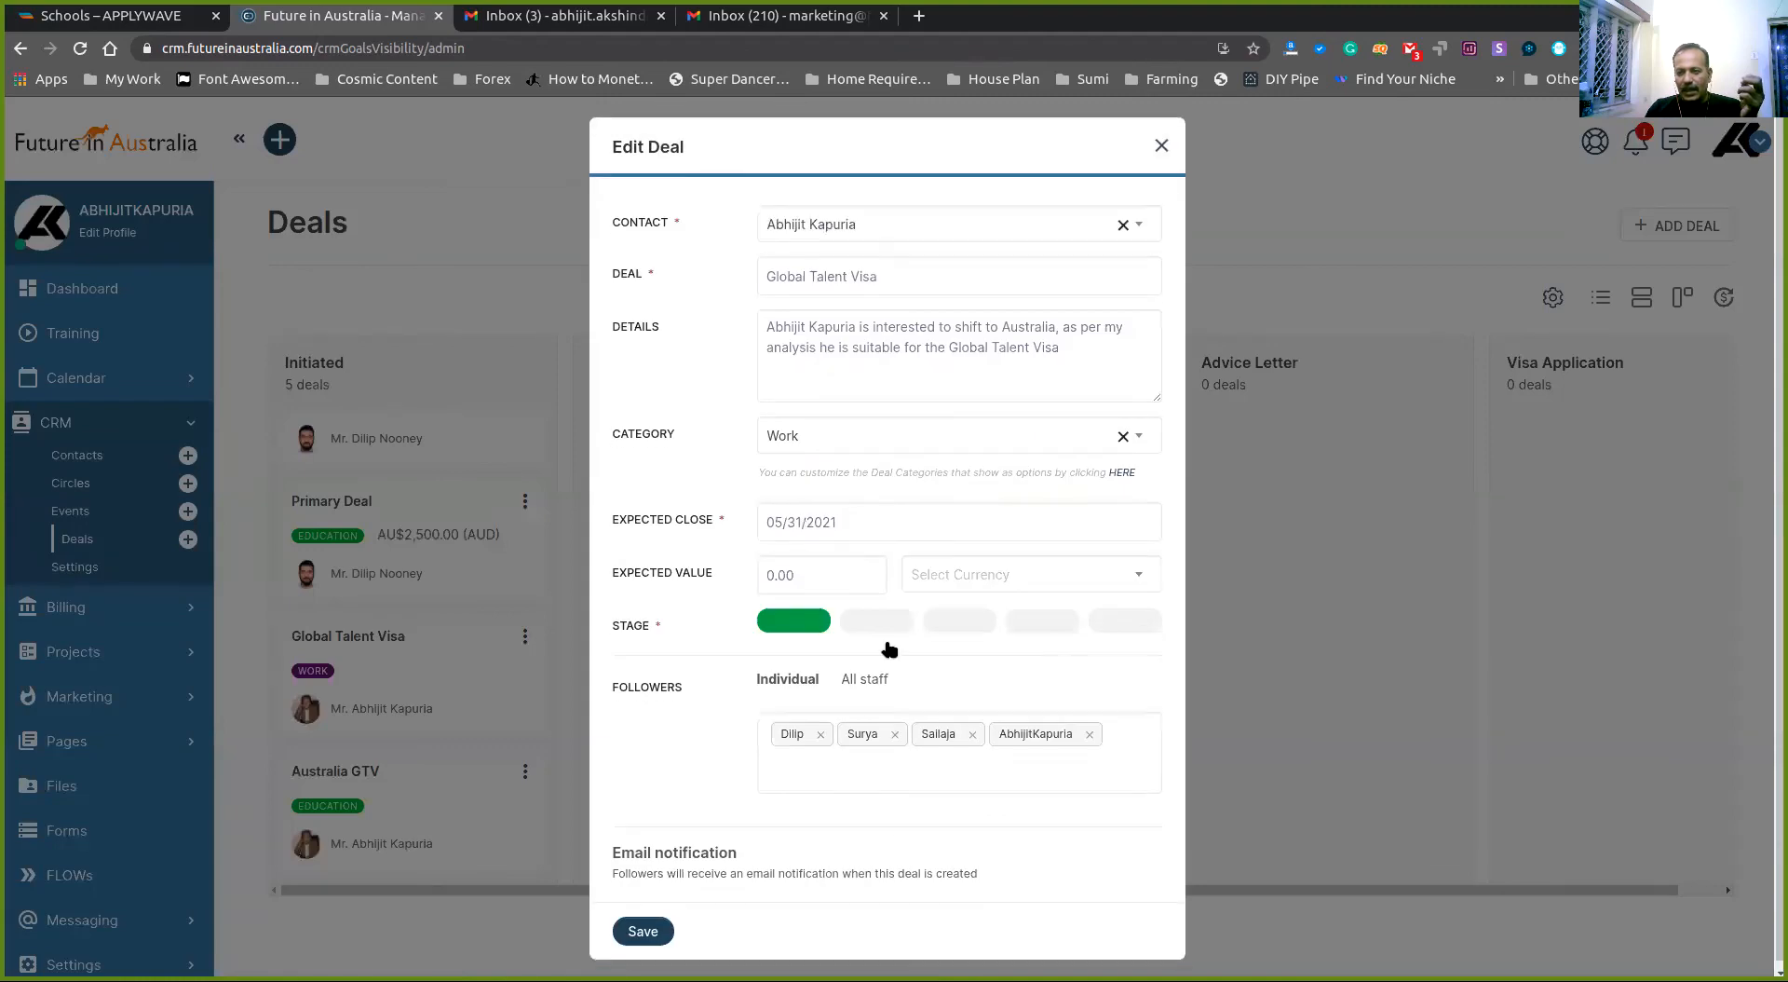
pyautogui.click(877, 615)
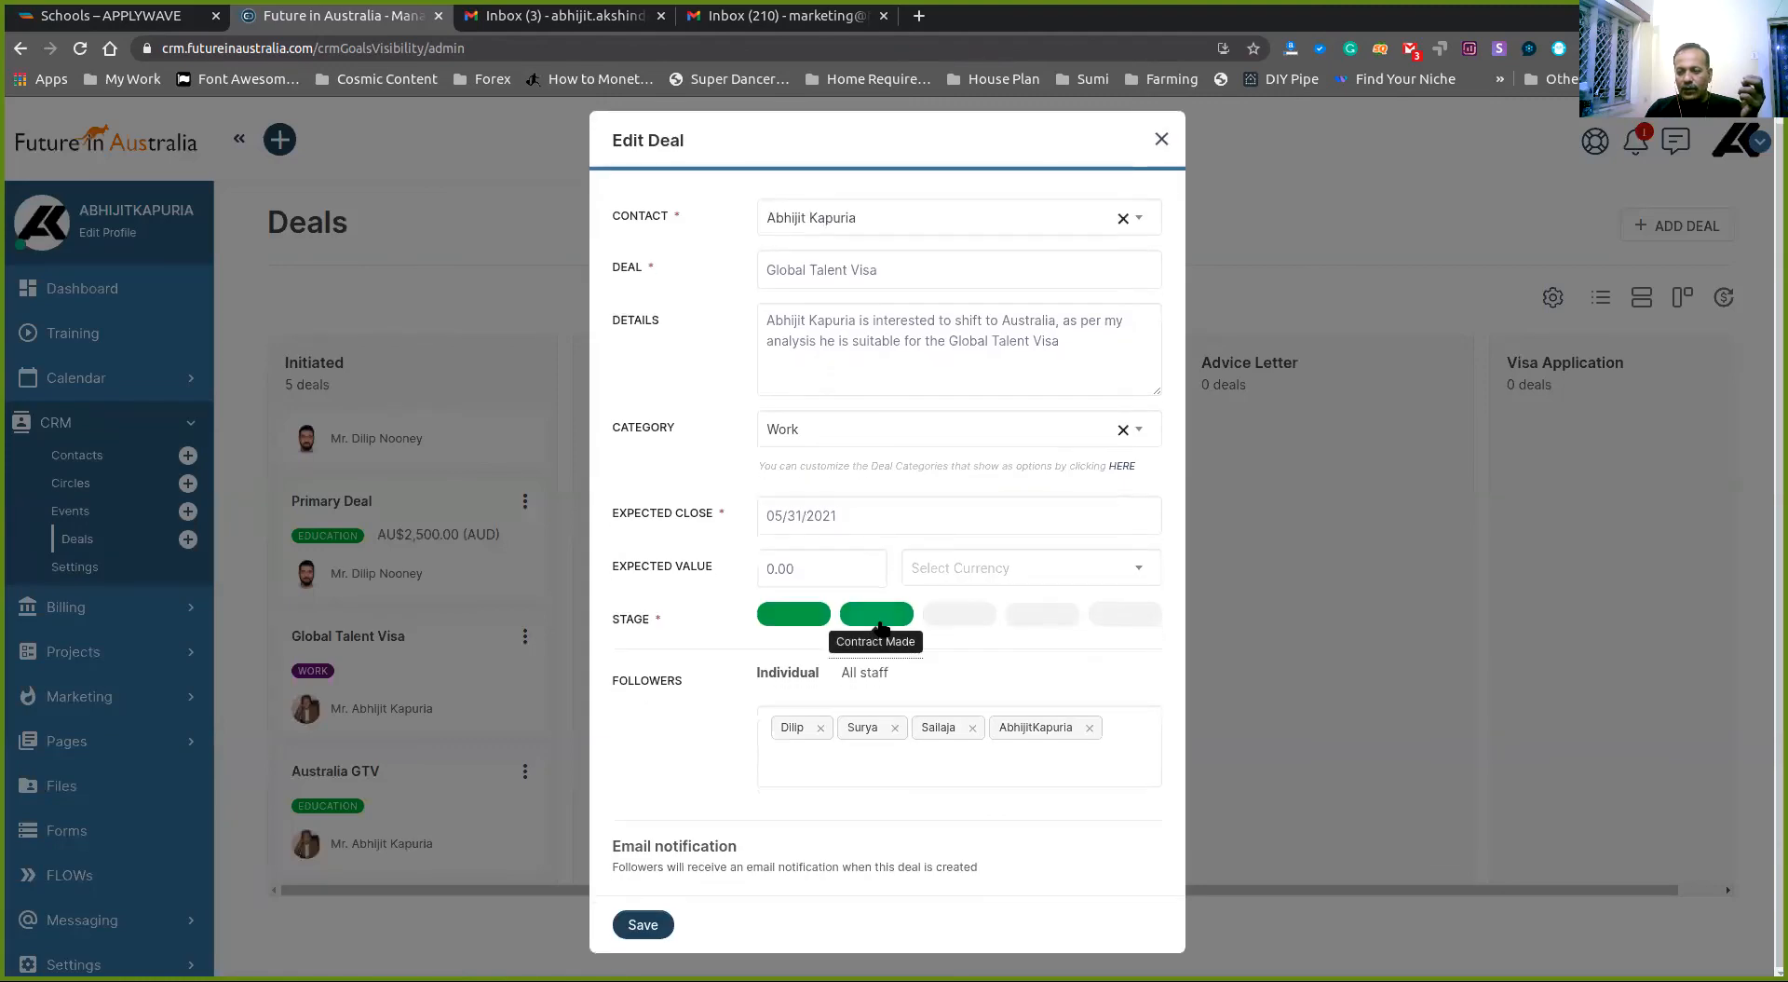
pyautogui.click(638, 922)
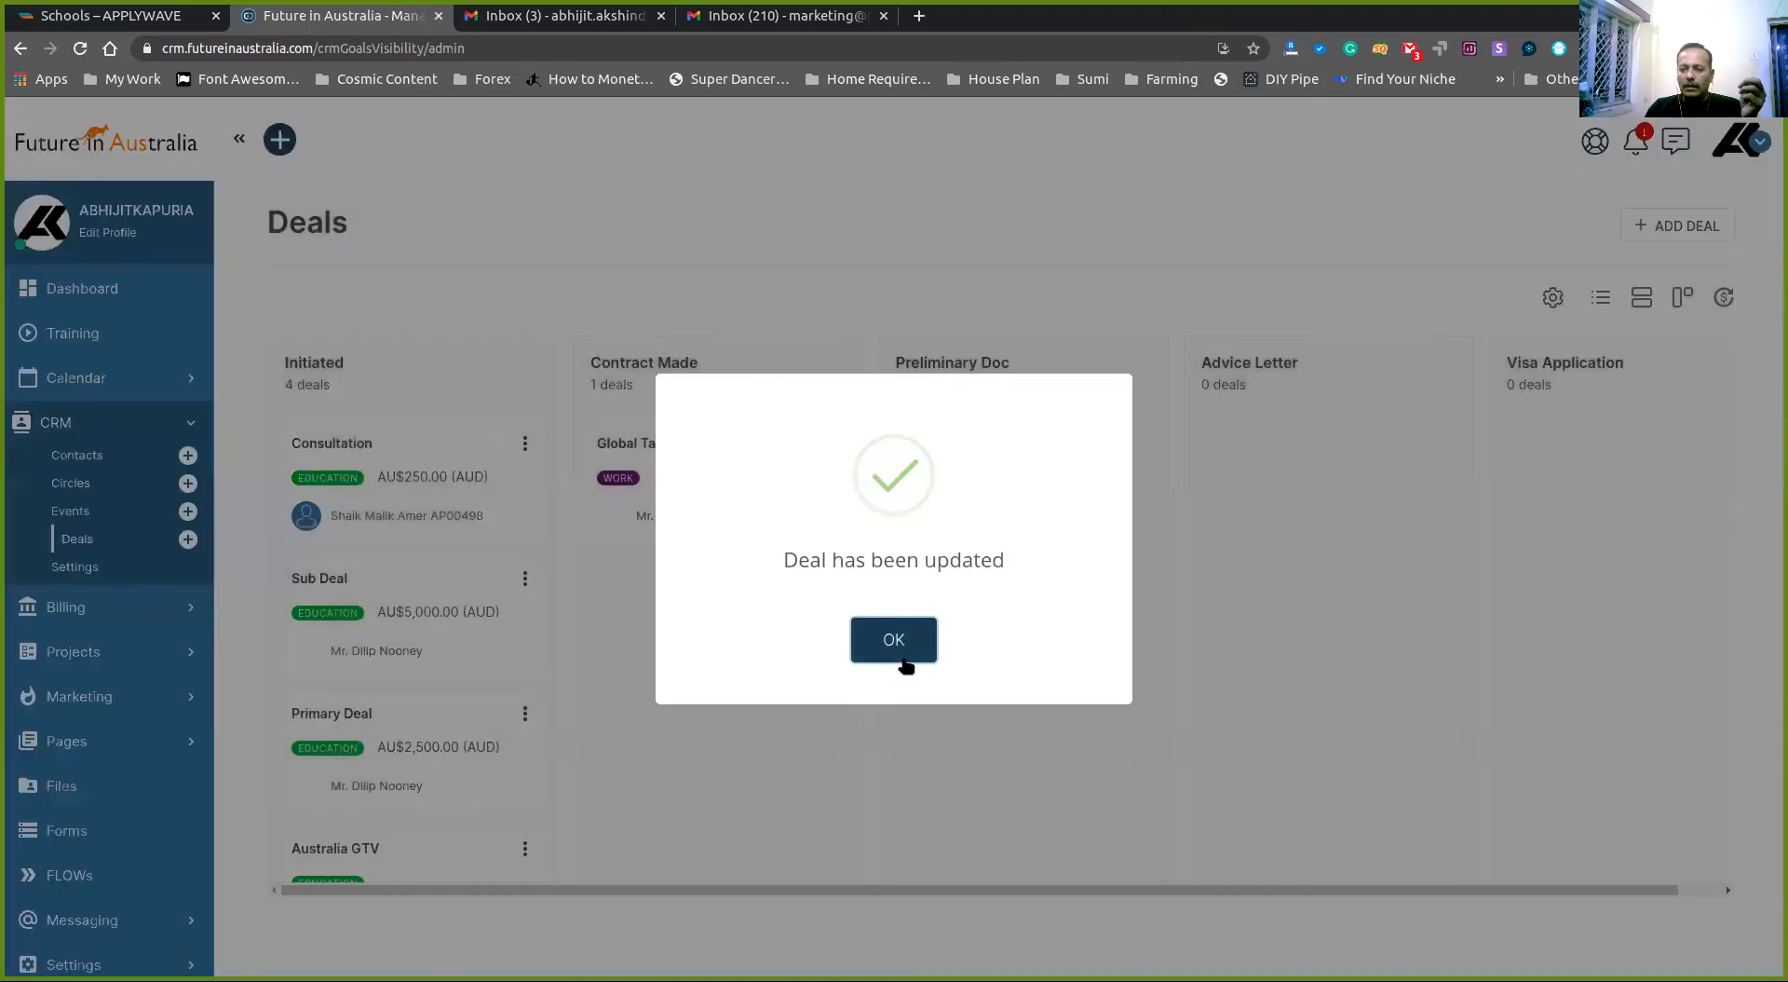
pyautogui.click(892, 642)
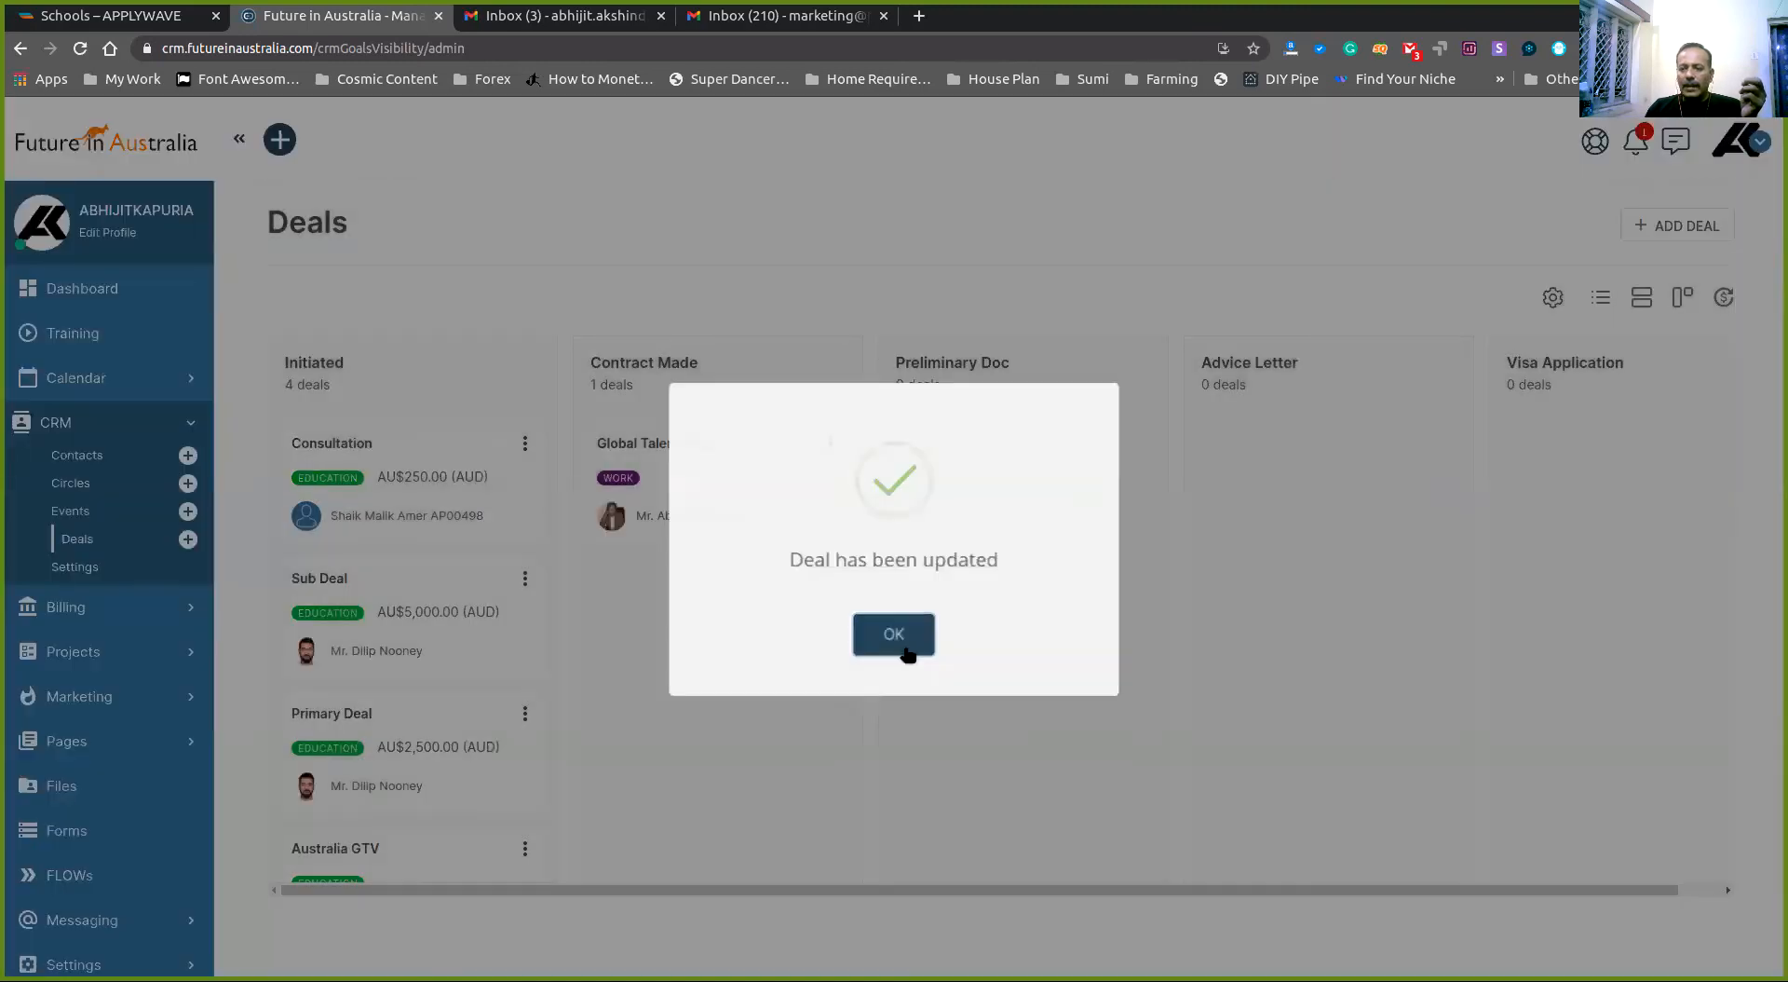